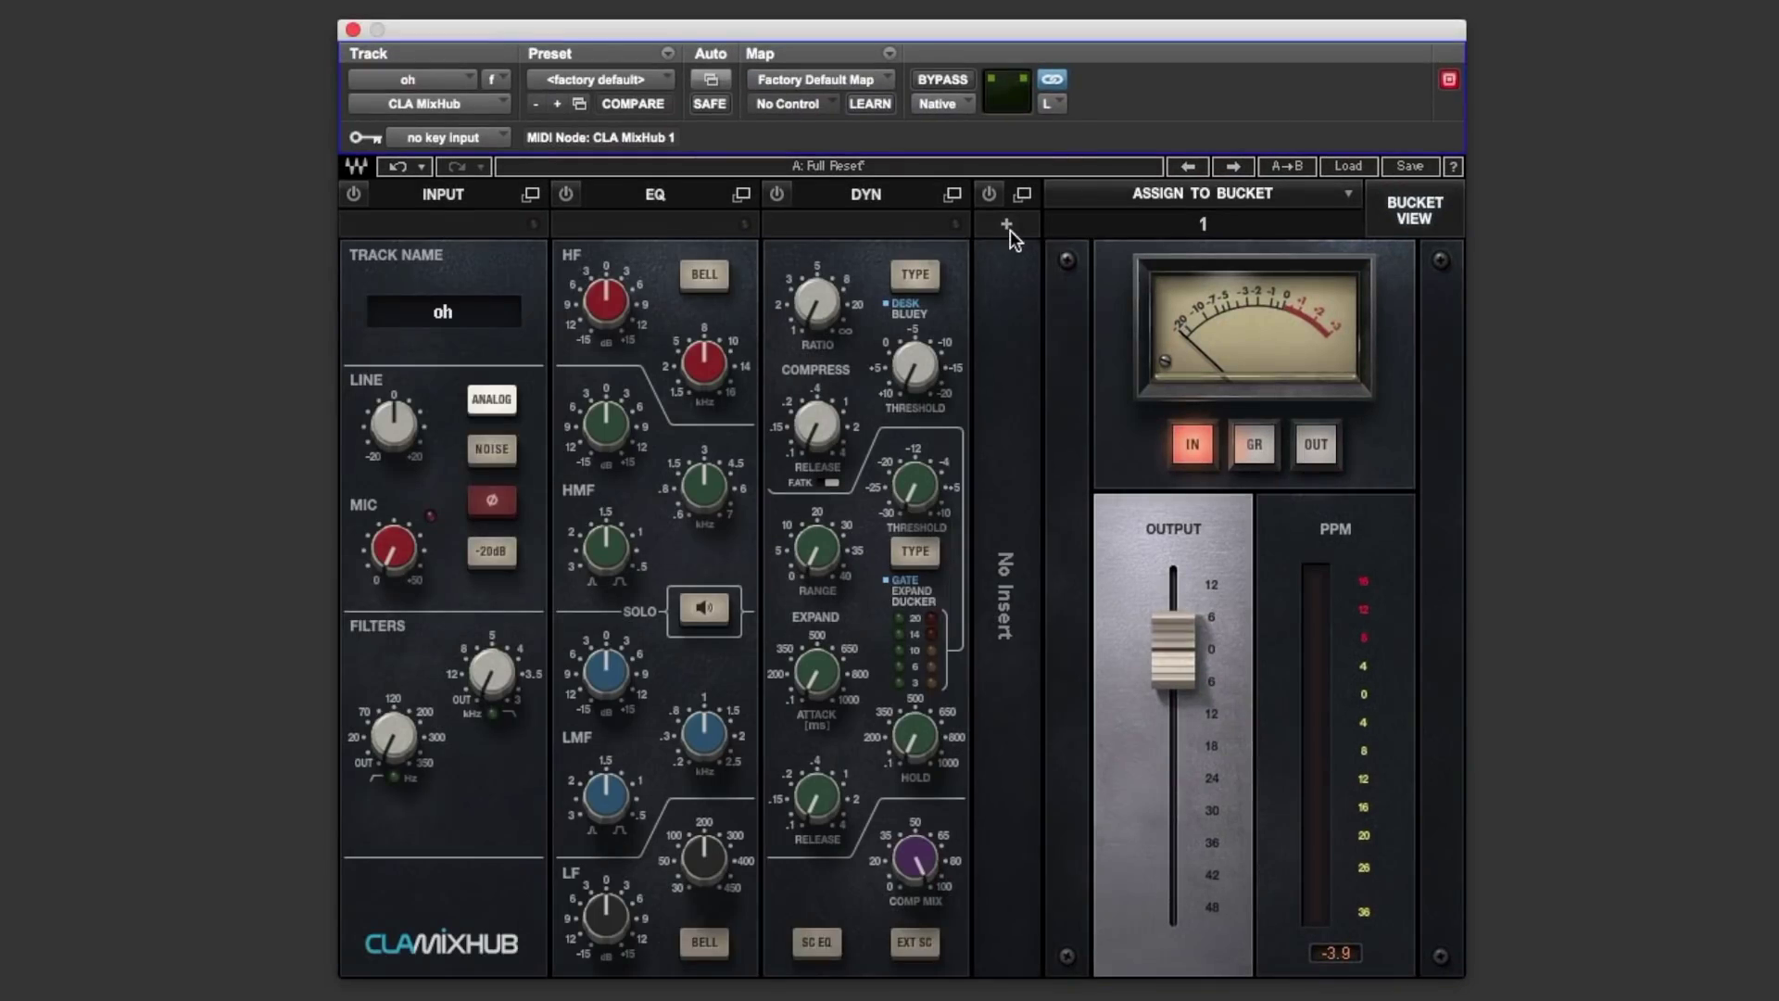
- Browse the insert slot's plug-in list and close it without loading anything
{"action": "left_click", "coordinate": [1008, 226]}
{"action": "mouse_move", "coordinate": [1081, 254]}
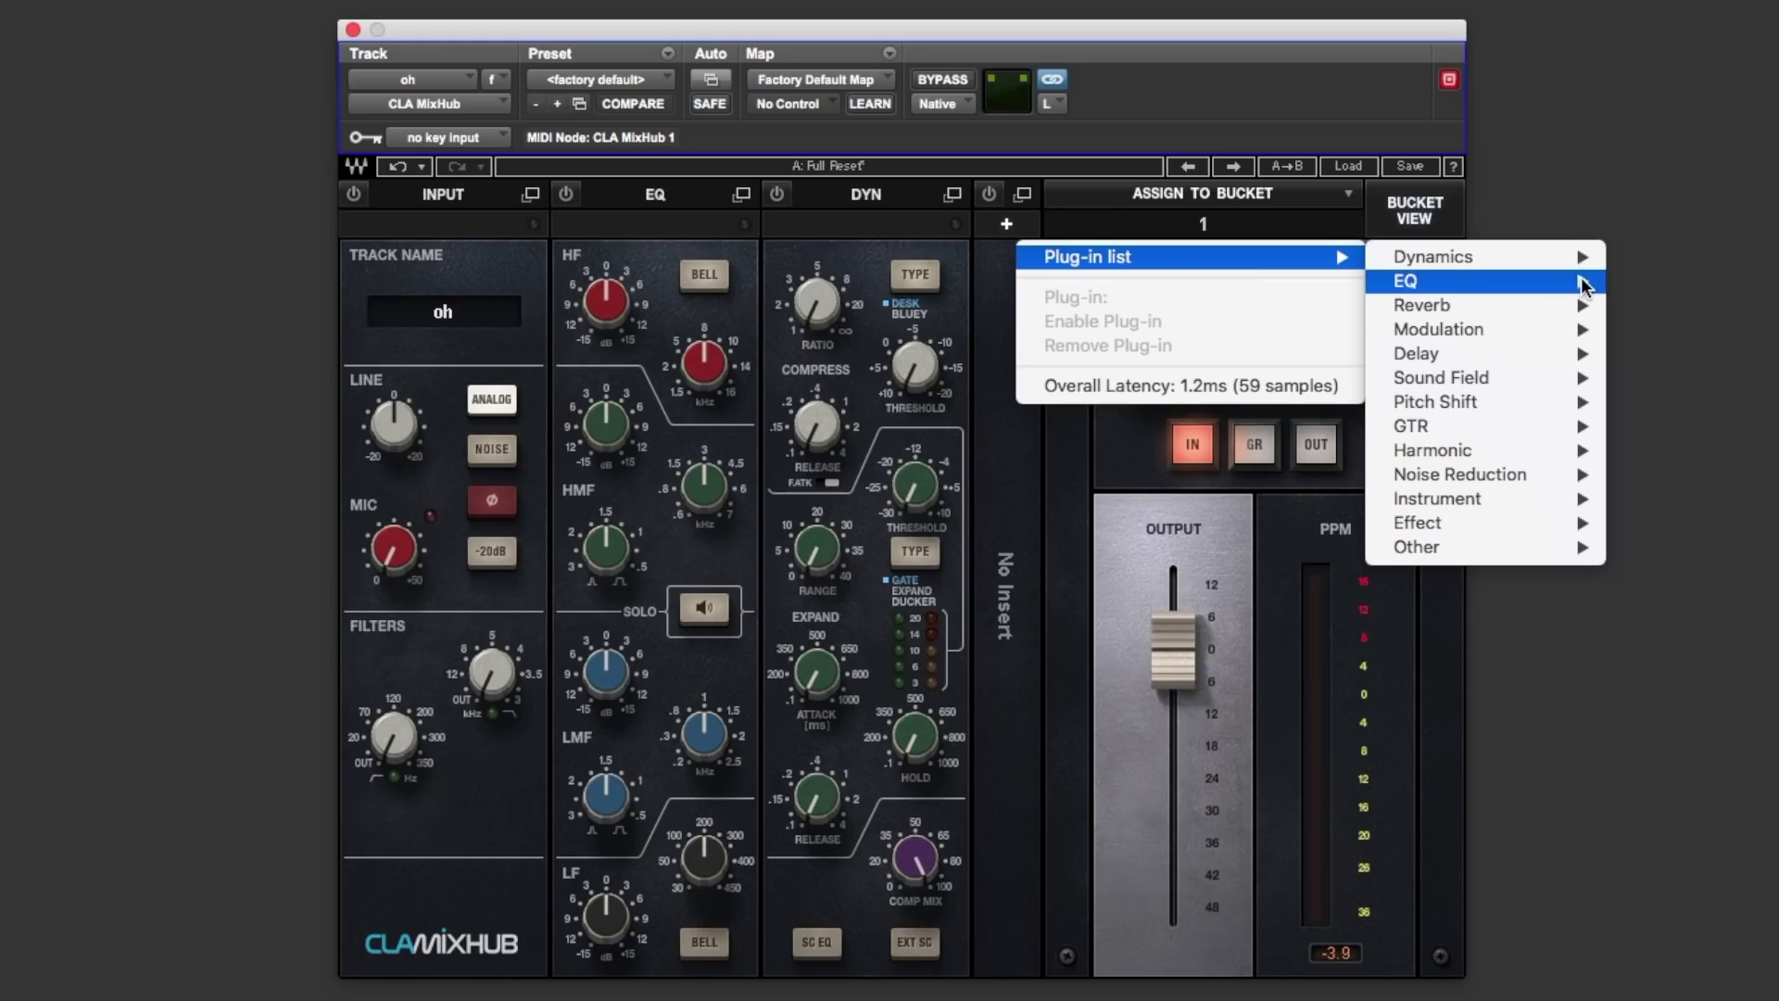
{"action": "mouse_move", "coordinate": [1583, 285]}
{"action": "left_click", "coordinate": [1266, 353]}
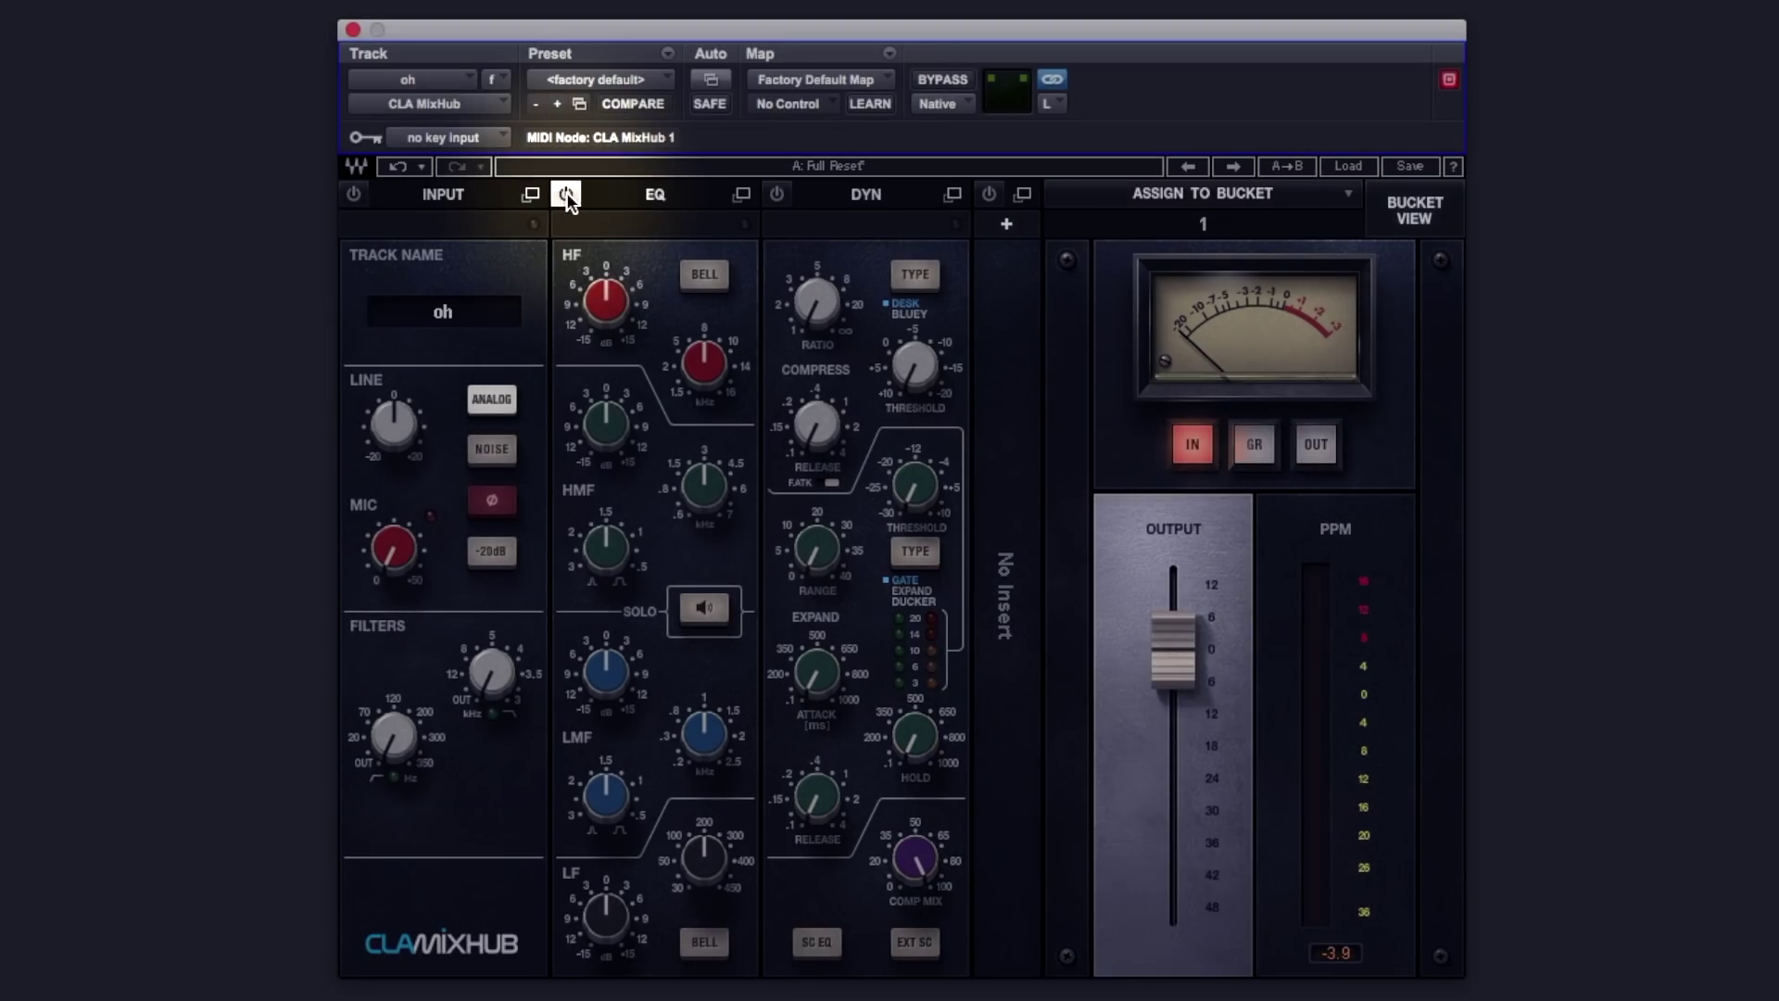
- Check the bass channel's bucket list and leave it assigned to bucket 2
{"action": "left_click_drag", "start_coordinate": [566, 192], "coordinate": [680, 258]}
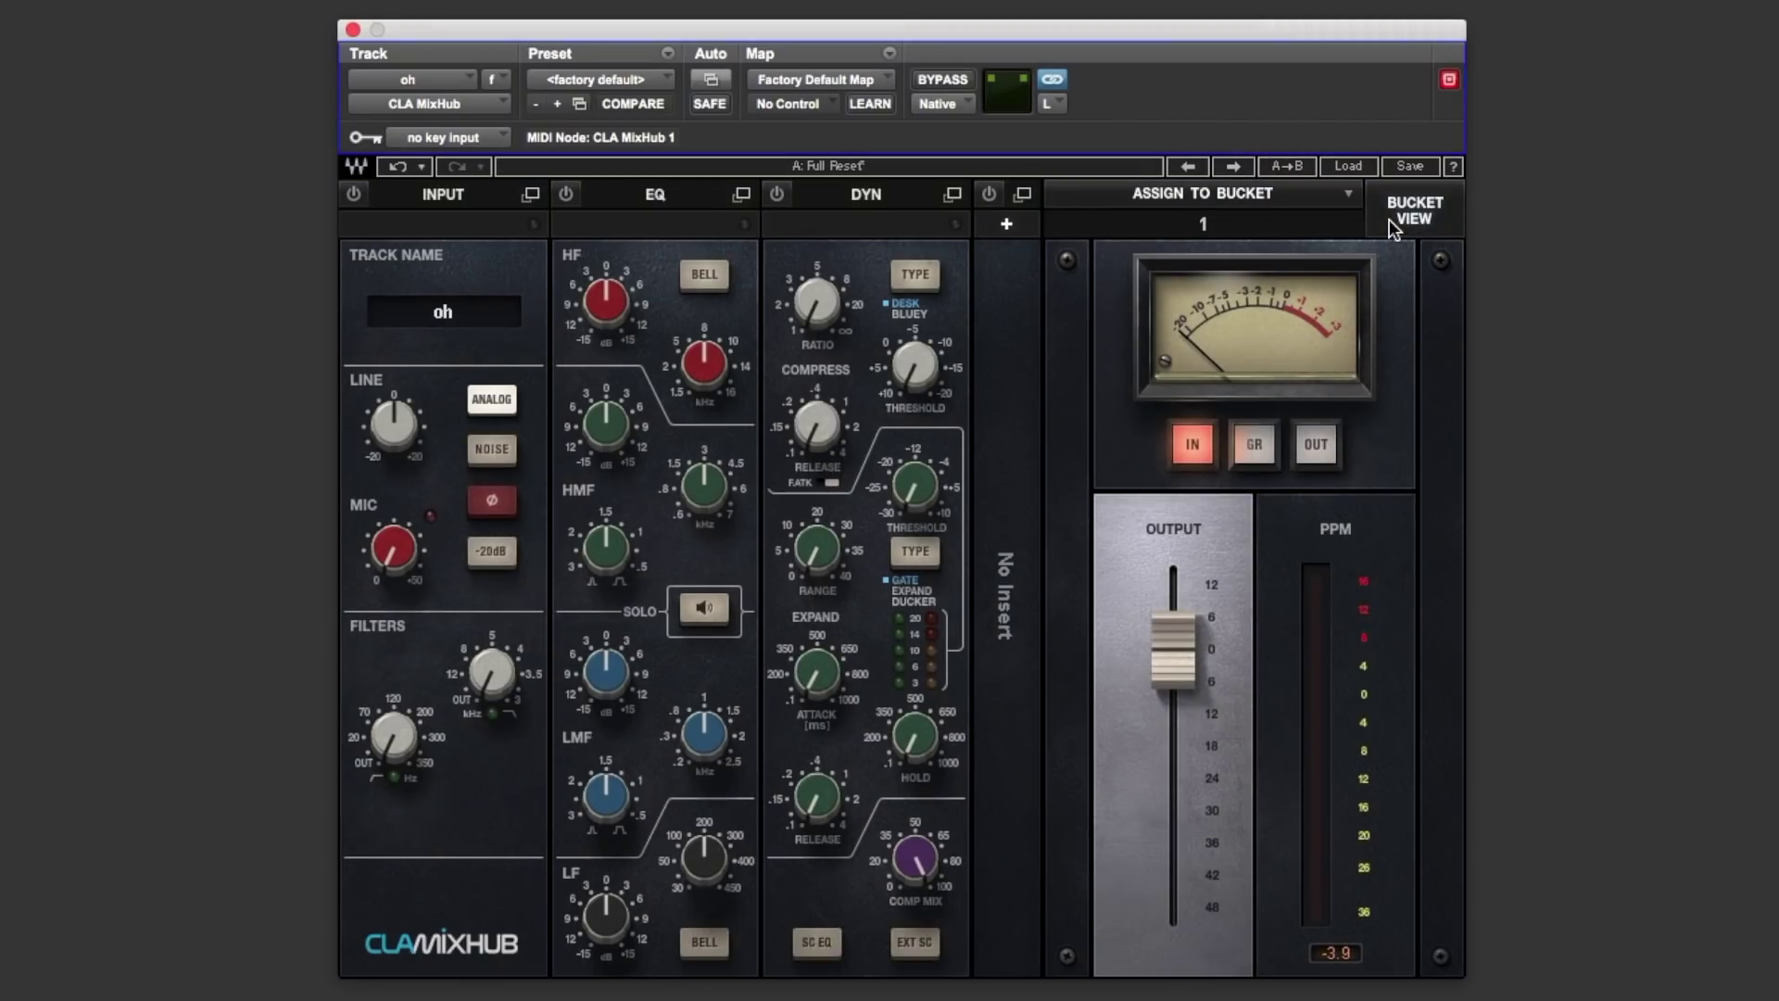
{"action": "mouse_move", "coordinate": [817, 549]}
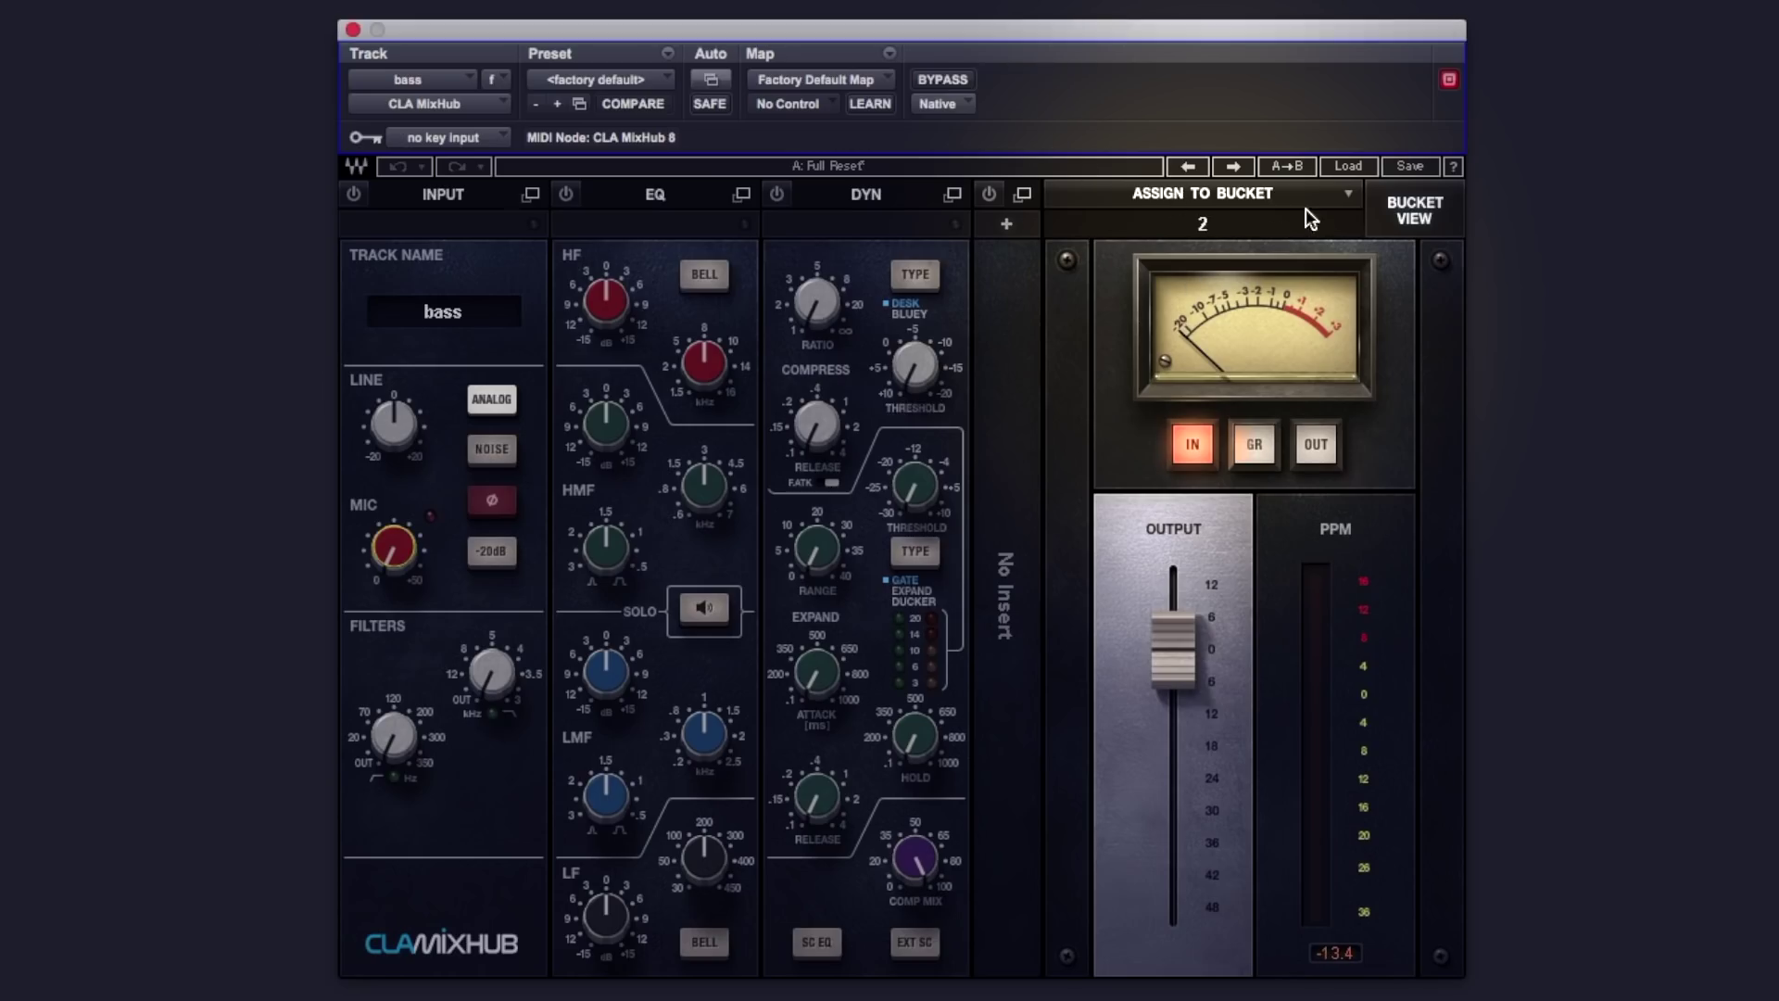
{"action": "left_click", "coordinate": [1343, 203]}
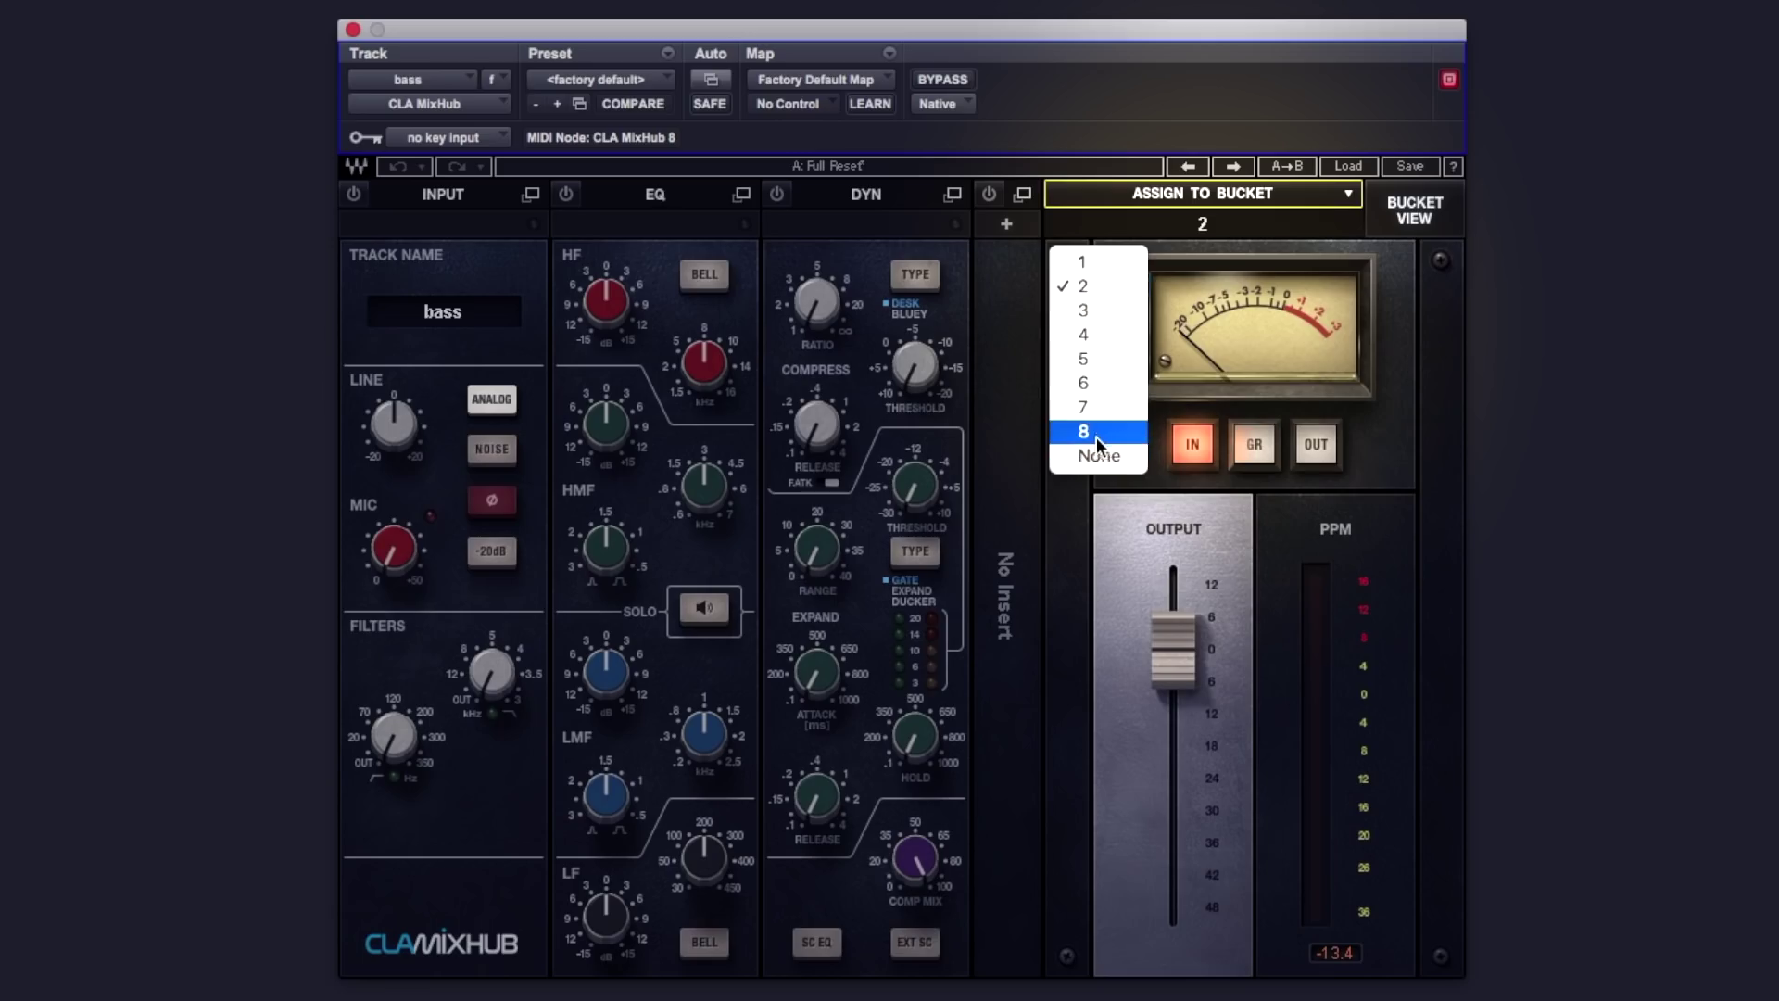
{"action": "left_click", "coordinate": [1047, 233]}
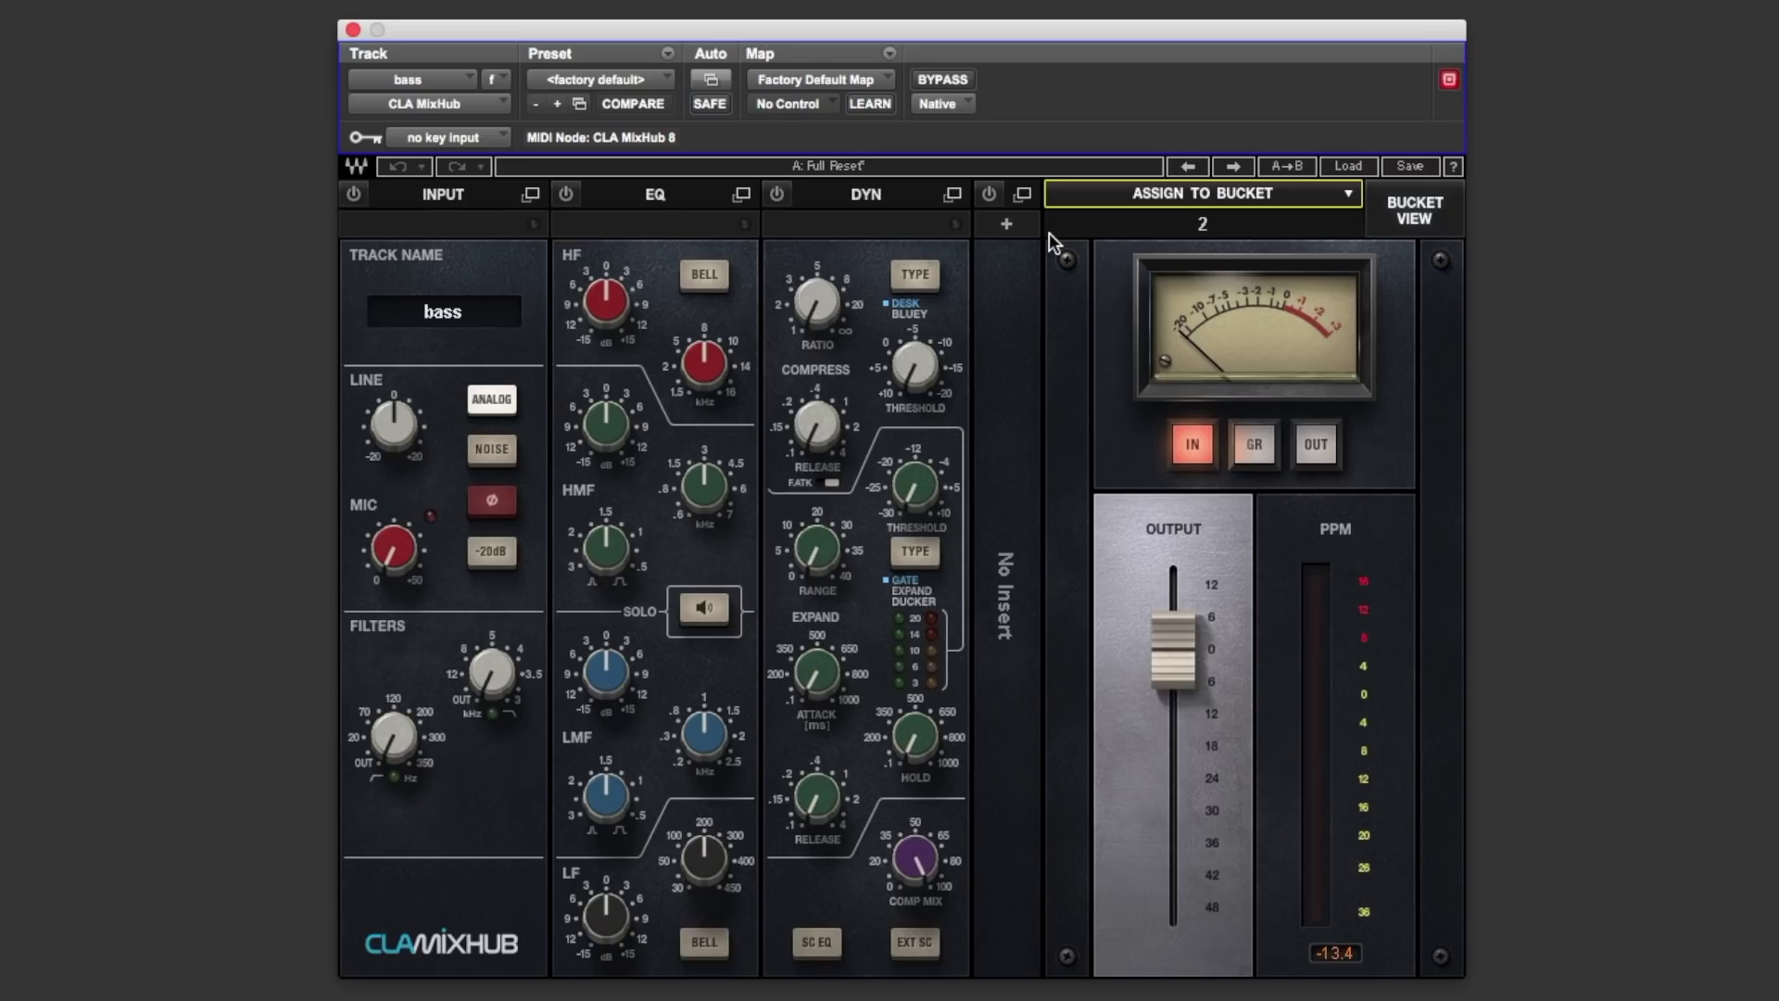
- Show the output faders for bucket 1's oh, k, s, t1, t2 and t3, then nudge k down slightly
{"action": "left_click", "coordinate": [1415, 209]}
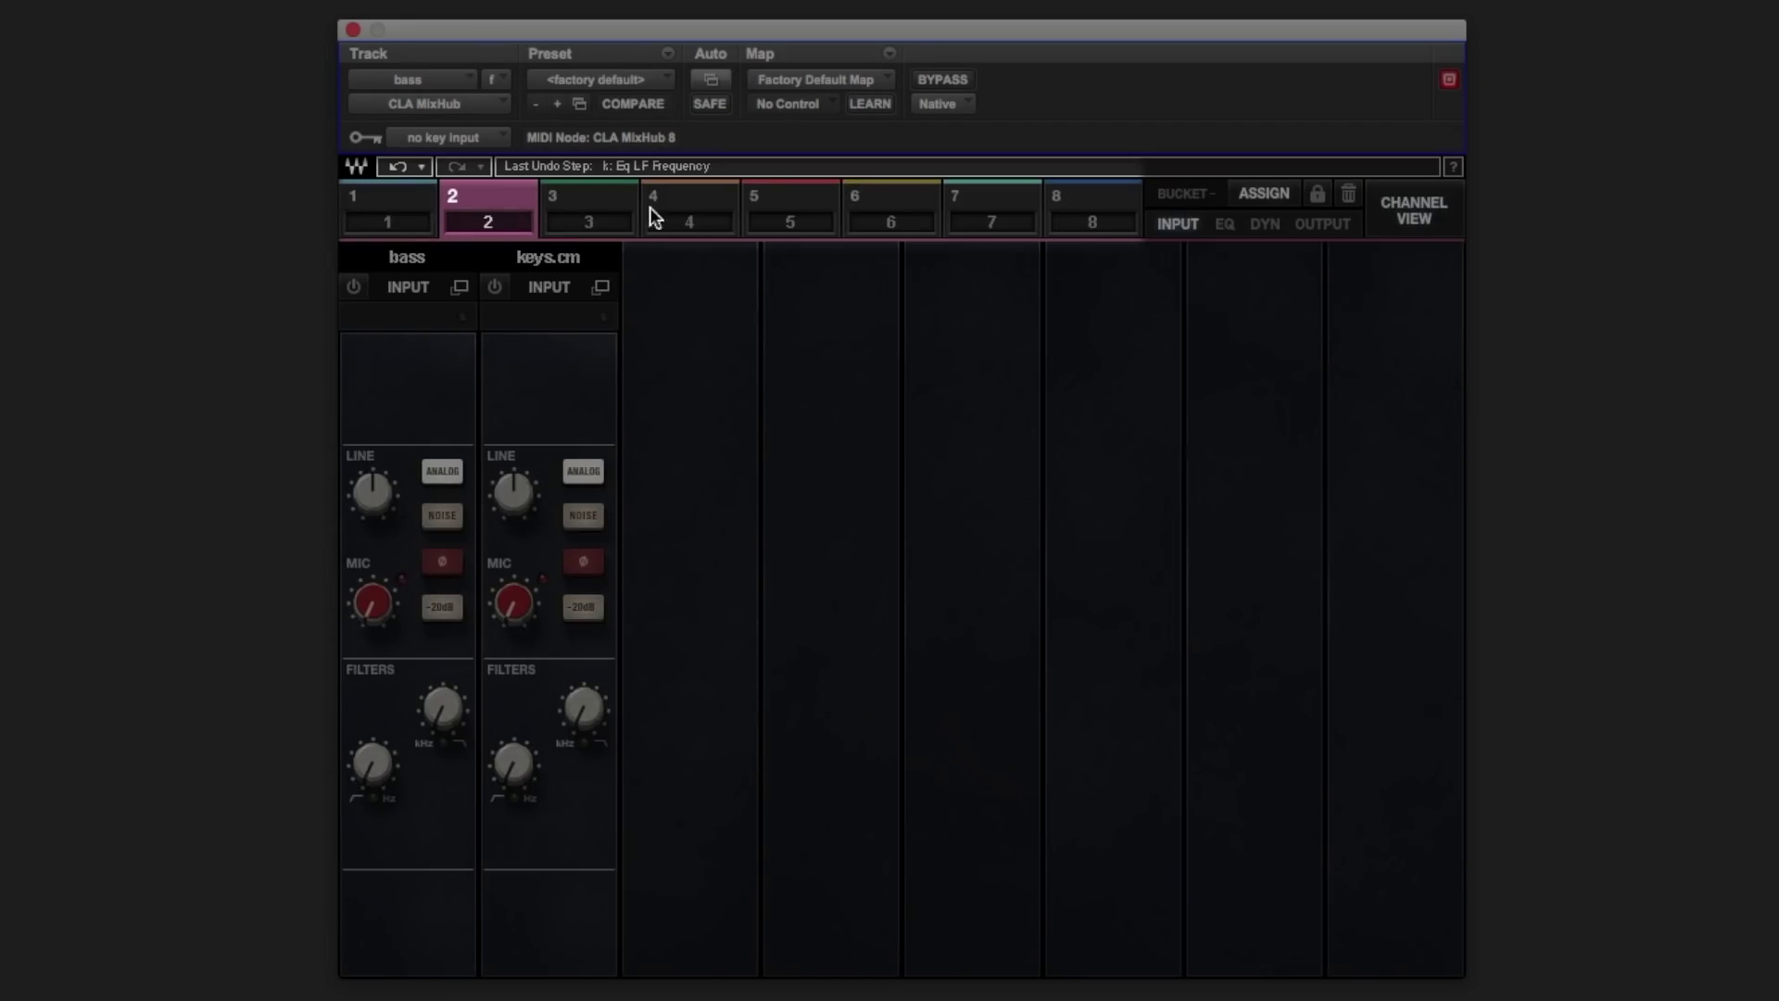
{"action": "left_click", "coordinate": [405, 205]}
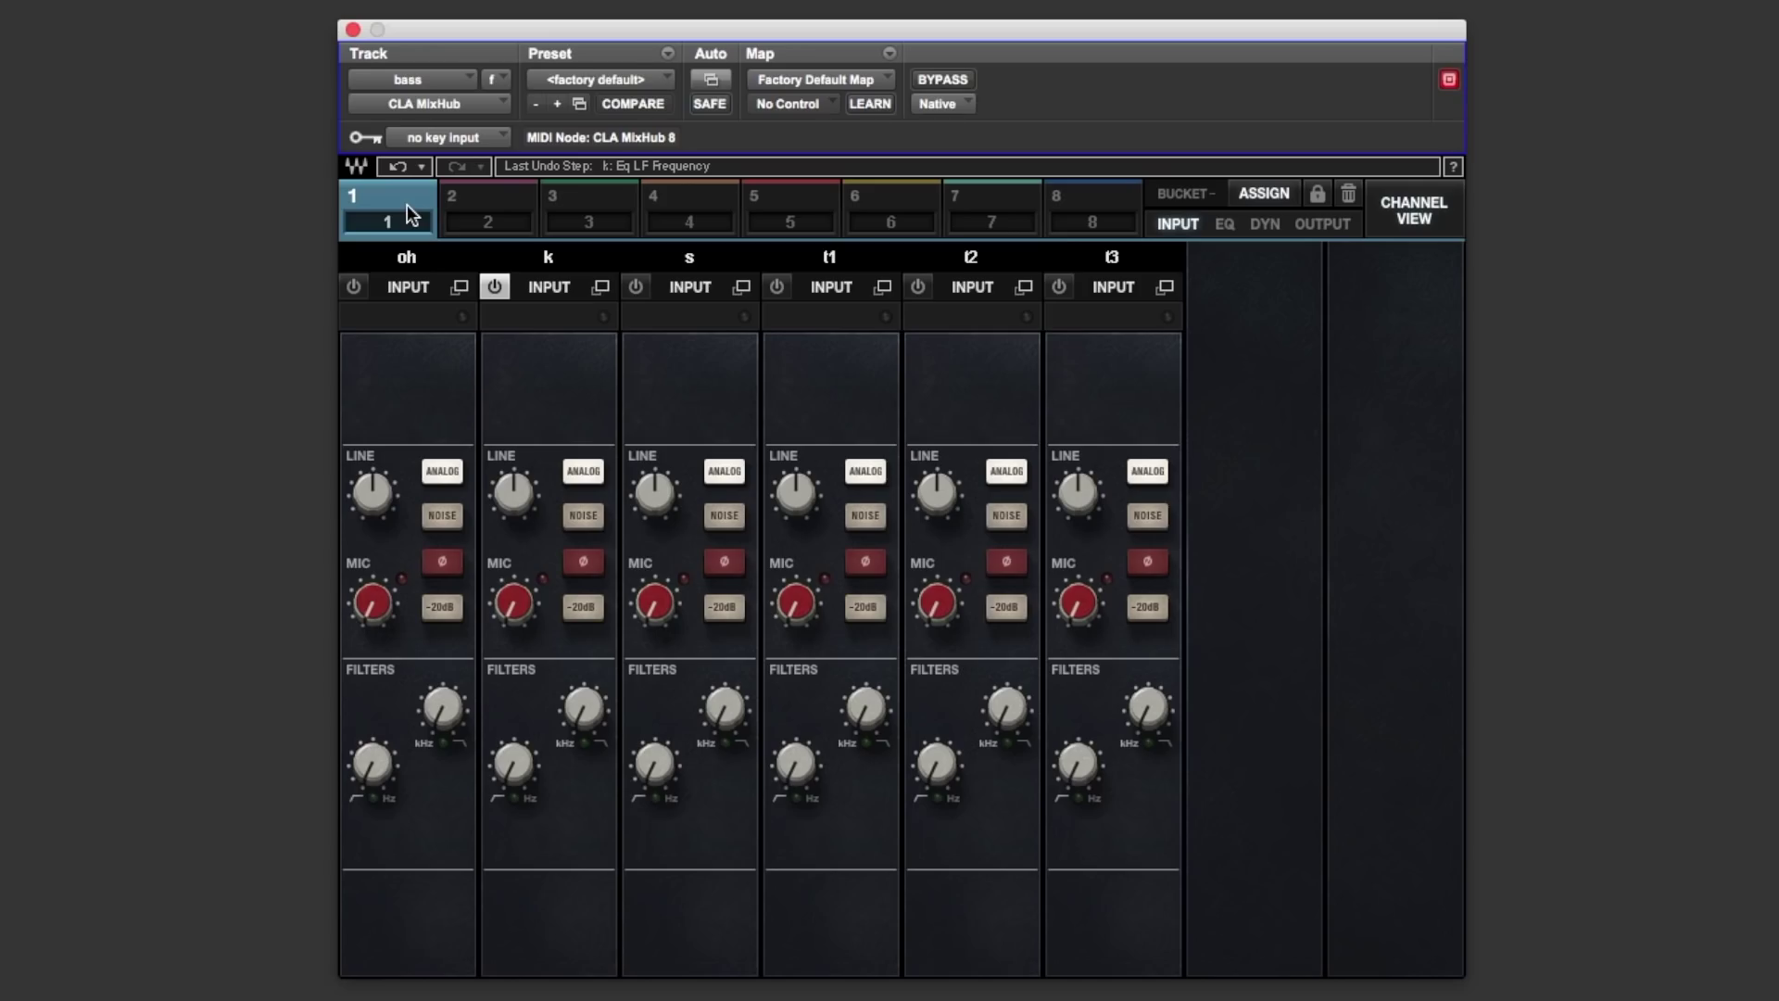
{"action": "left_click", "coordinate": [1223, 225]}
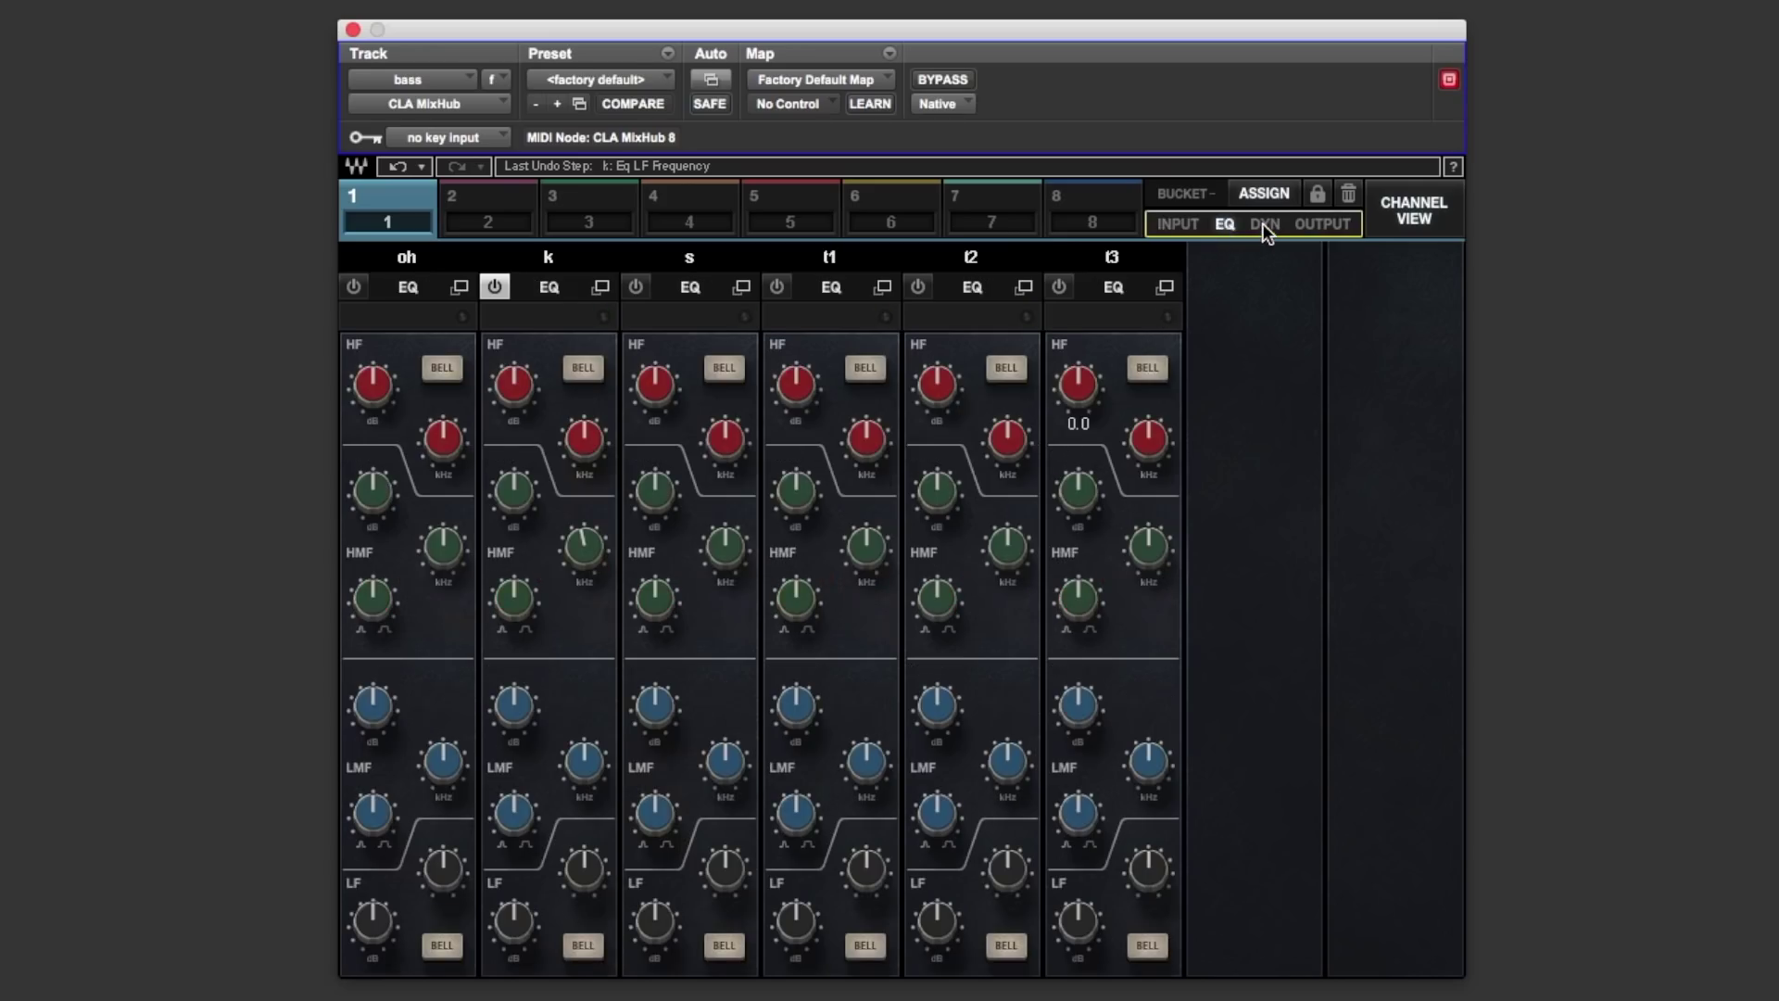
{"action": "left_click", "coordinate": [1266, 226]}
{"action": "left_click", "coordinate": [1316, 225]}
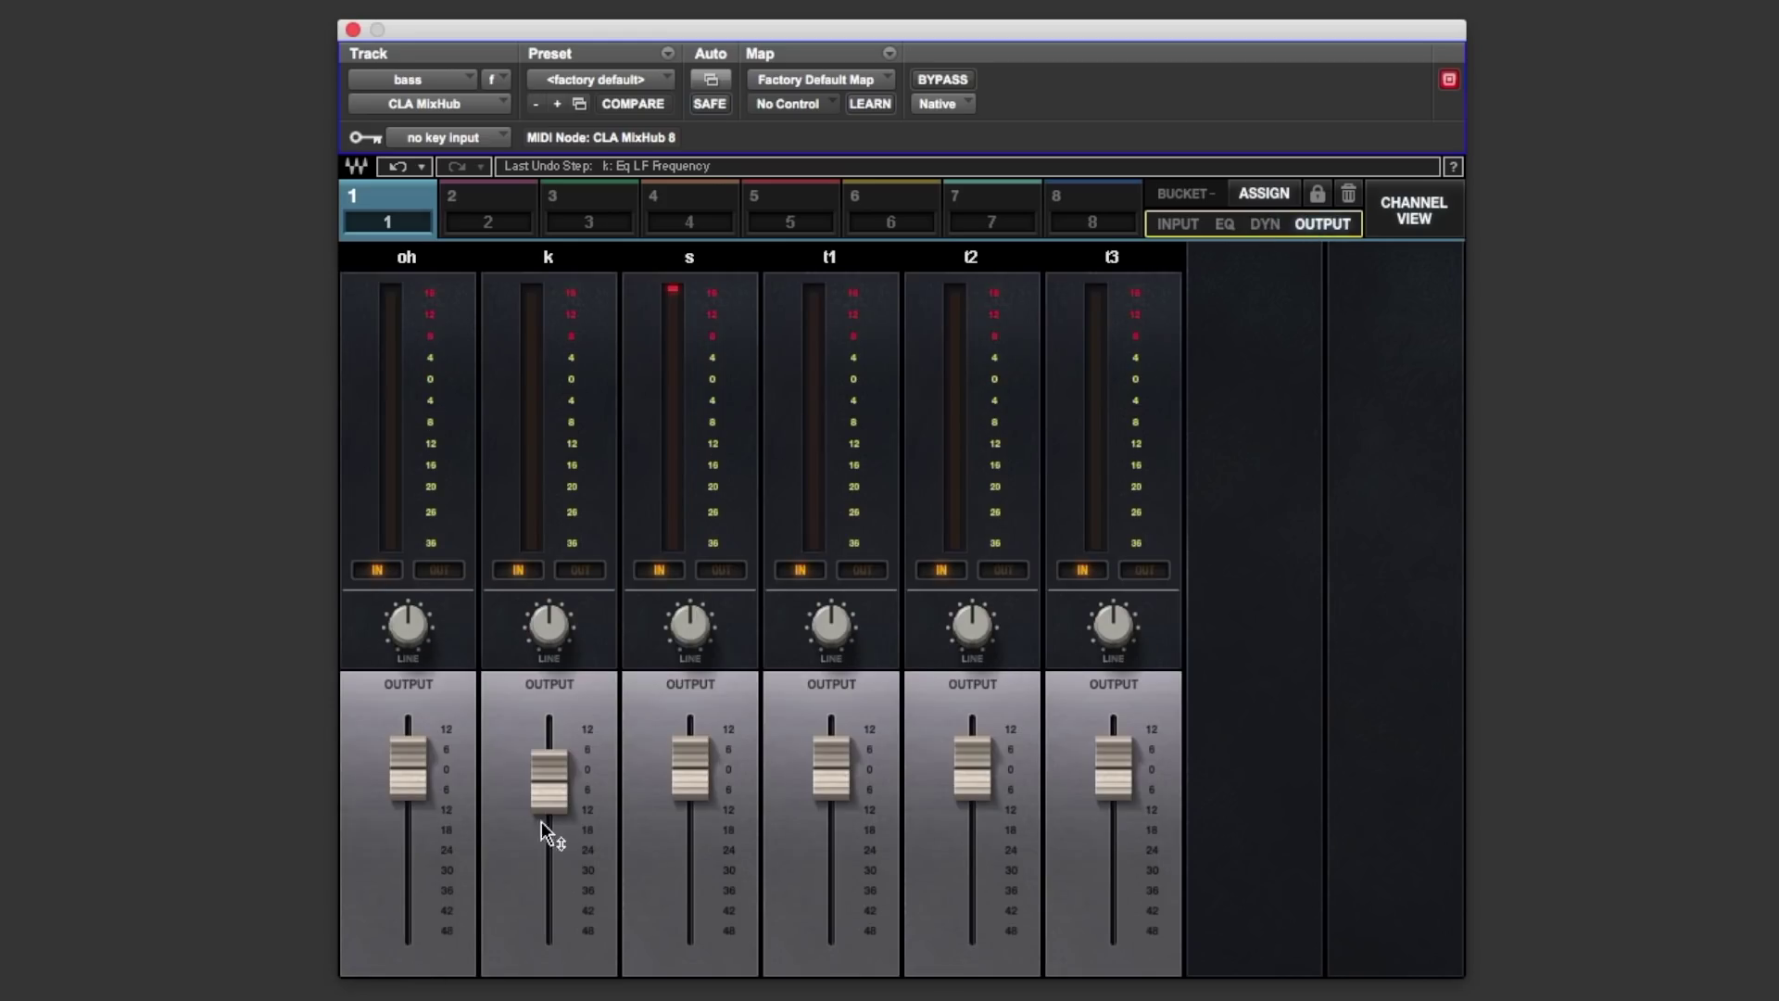
{"action": "left_click_drag", "start_coordinate": [549, 768], "coordinate": [549, 771]}
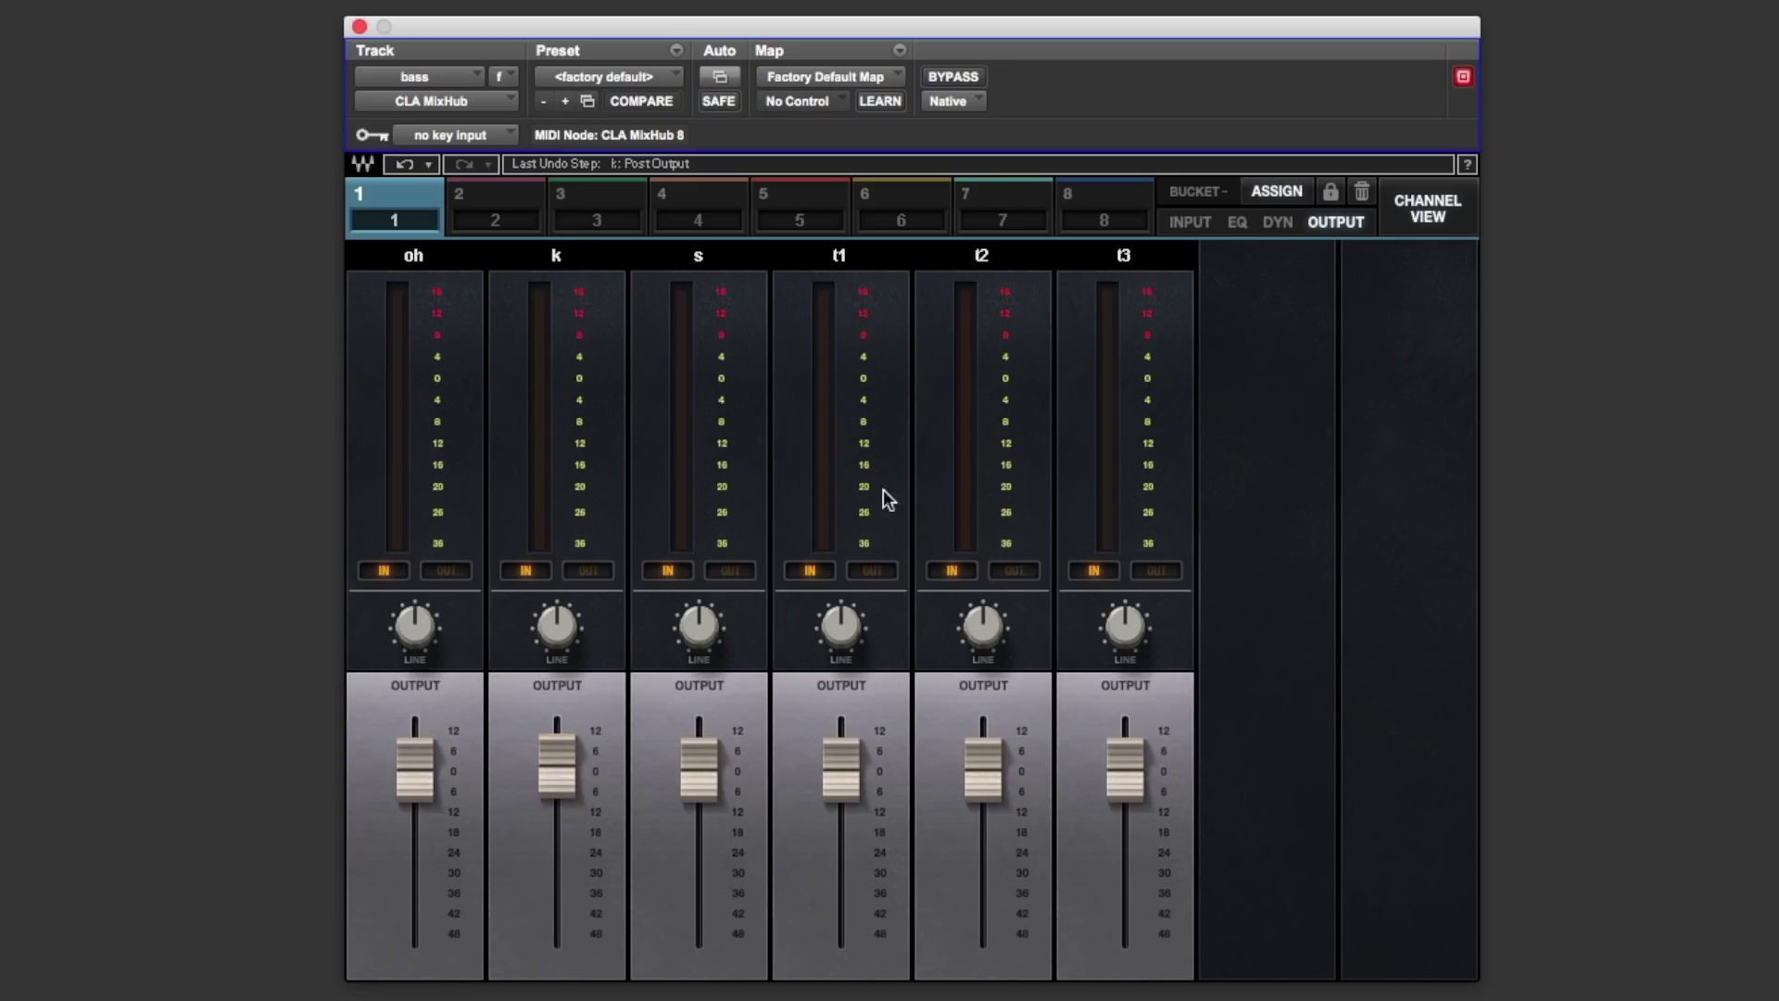
- Try oh line gain at -12.2 and raise mic gain, reset line to 0.0, then show EQ
{"action": "left_click", "coordinate": [1197, 216]}
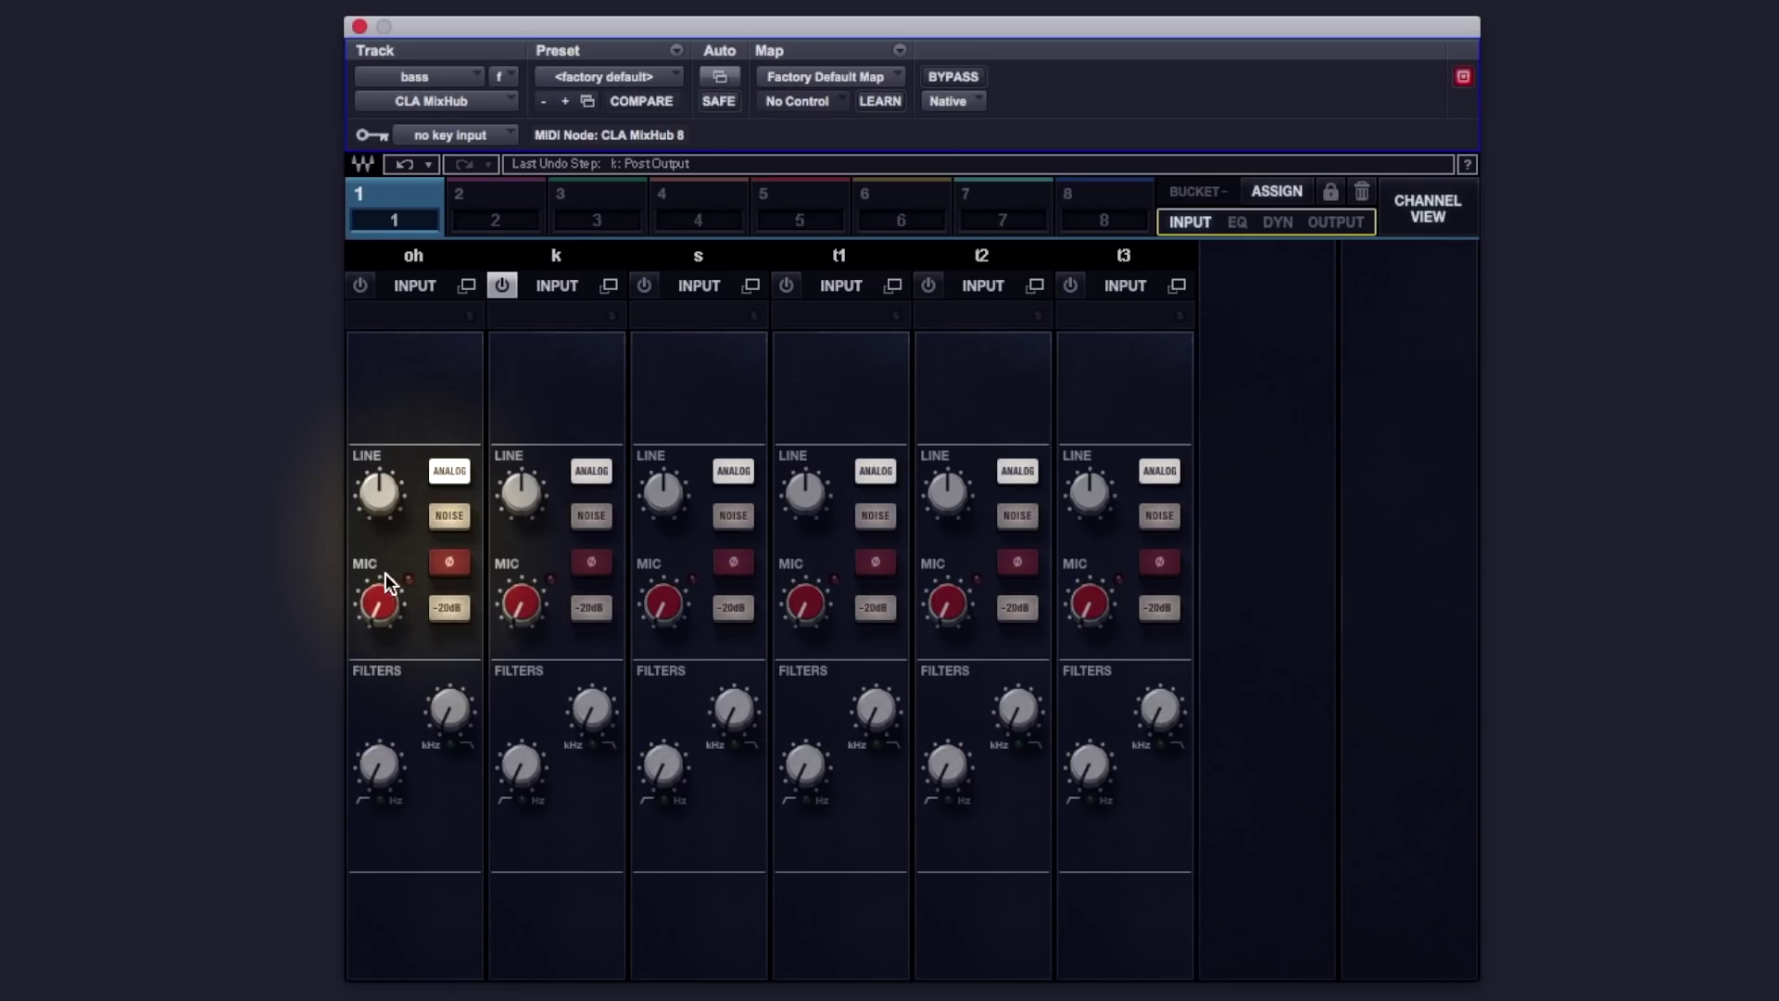
{"action": "mouse_move", "coordinate": [380, 510]}
{"action": "left_click_drag", "start_coordinate": [378, 512], "coordinate": [370, 494]}
{"action": "left_click_drag", "start_coordinate": [379, 604], "coordinate": [380, 591]}
{"action": "mouse_move", "coordinate": [378, 497]}
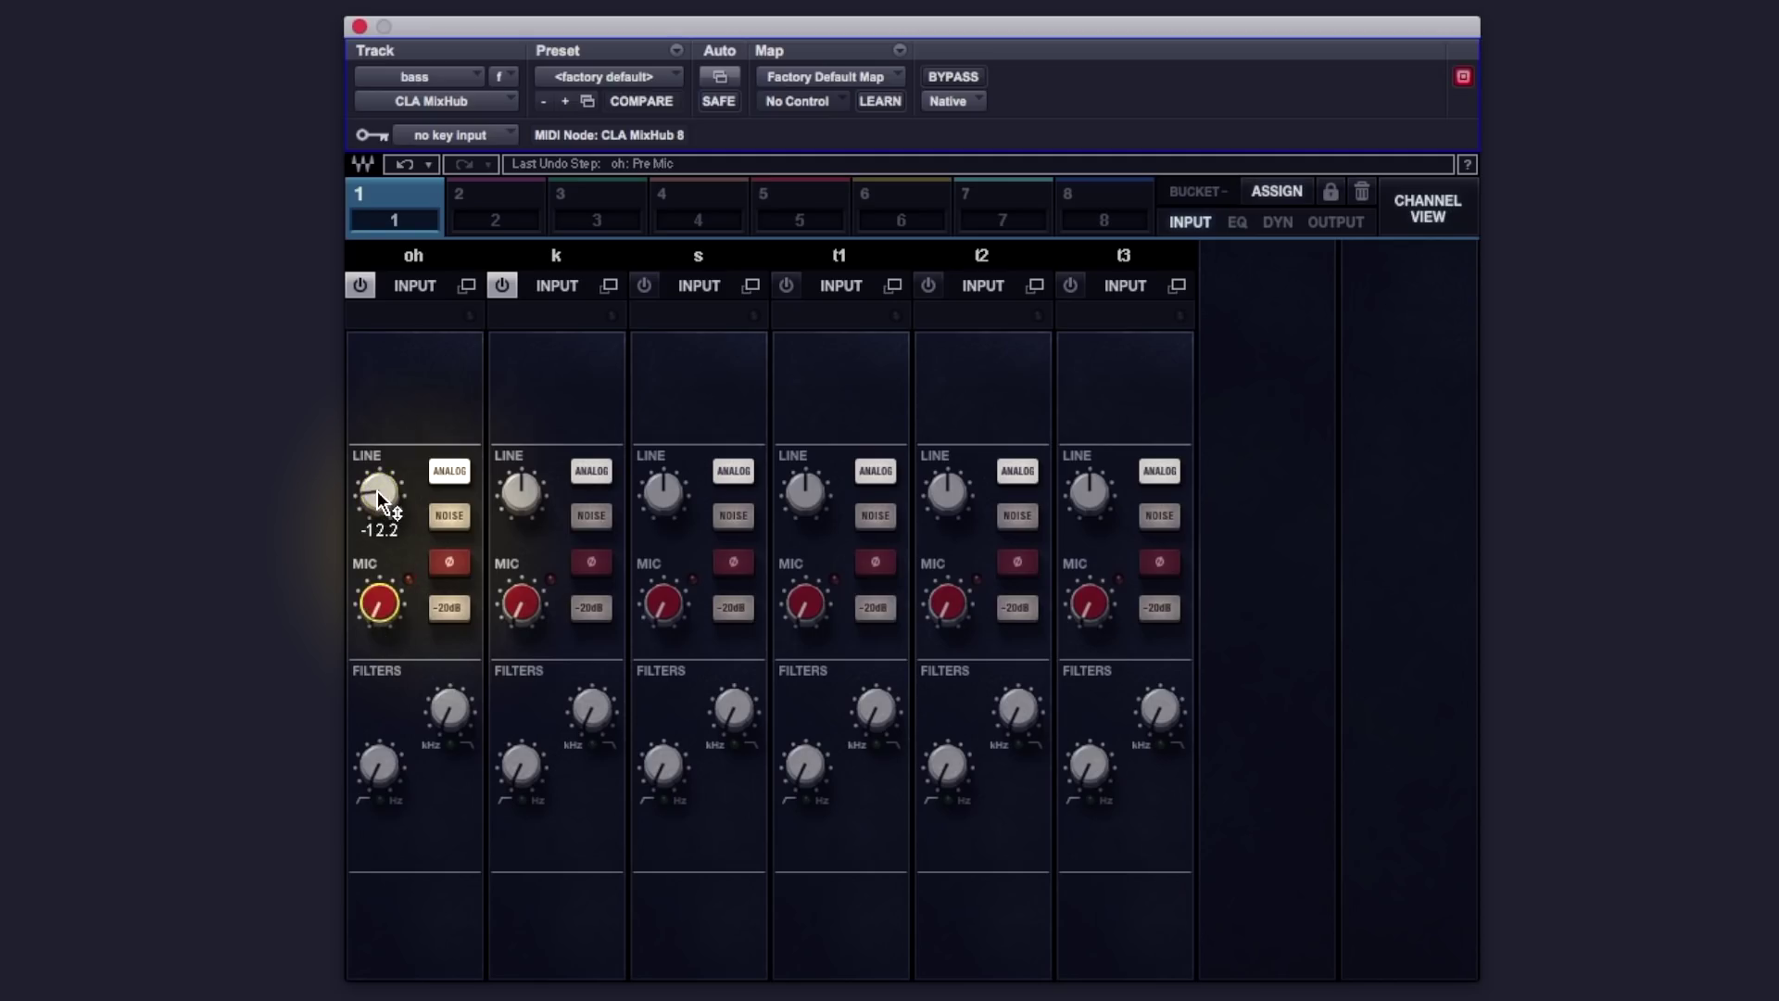
{"action": "left_click", "coordinate": [378, 497], "text": "alt"}
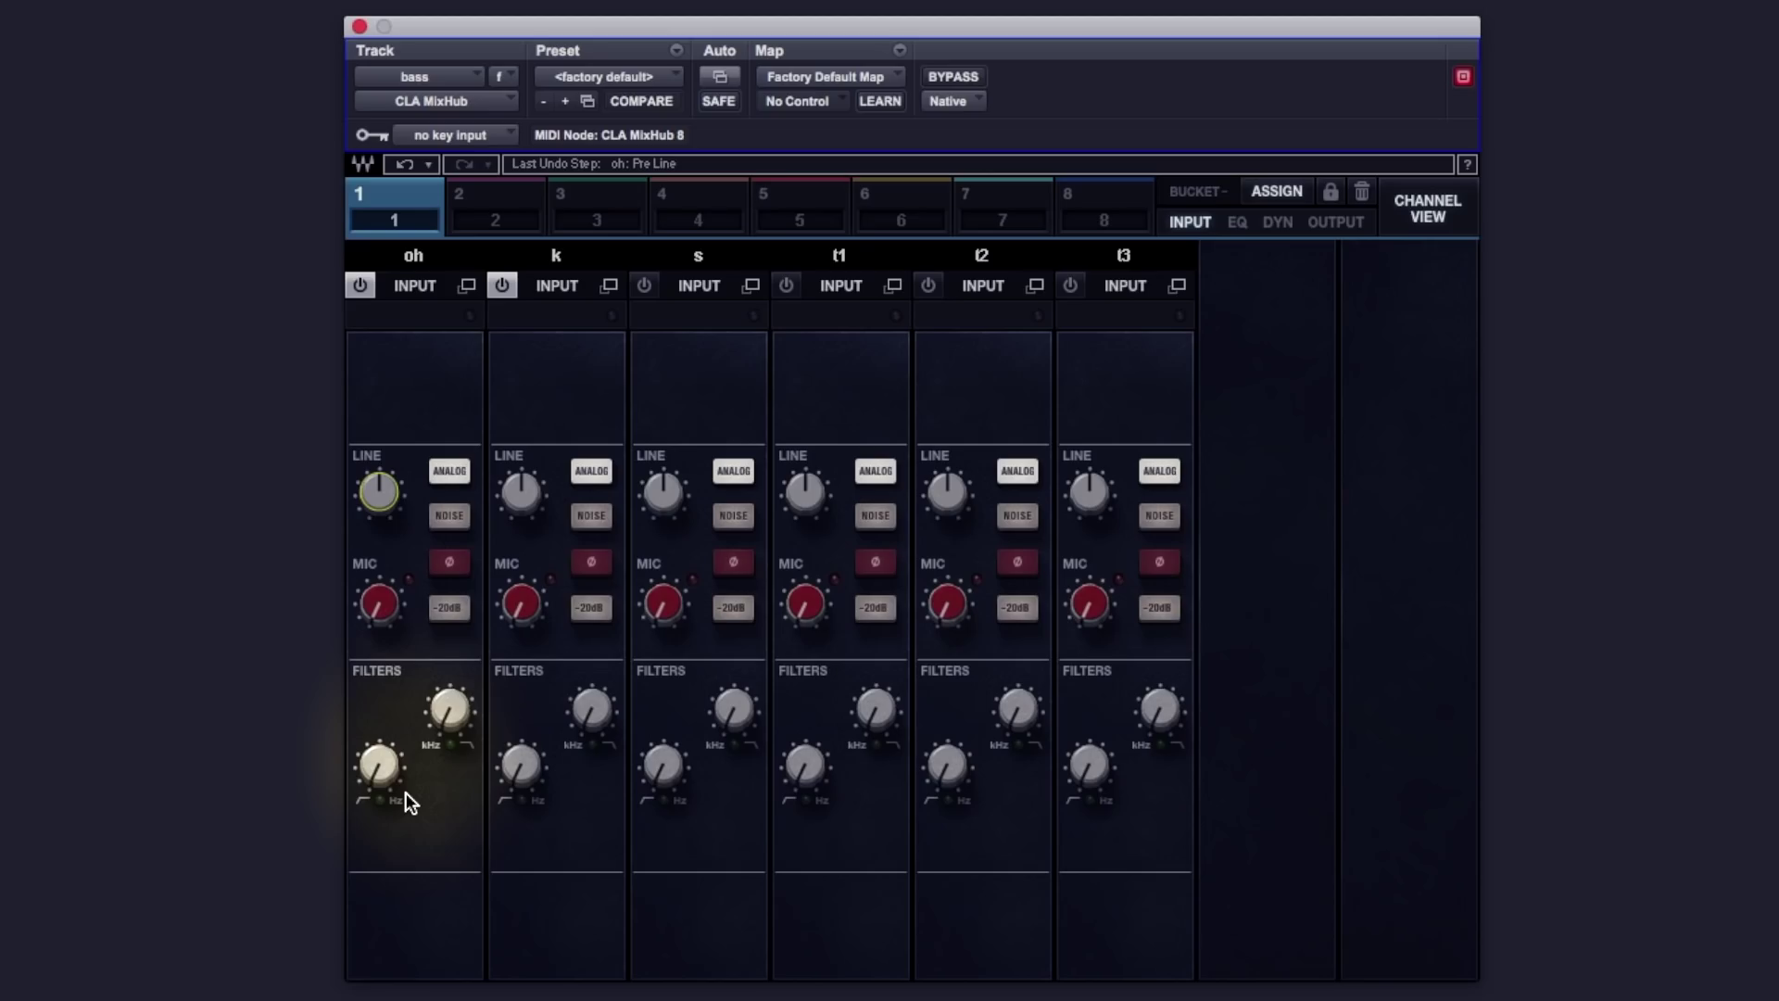
{"action": "left_click", "coordinate": [1236, 223]}
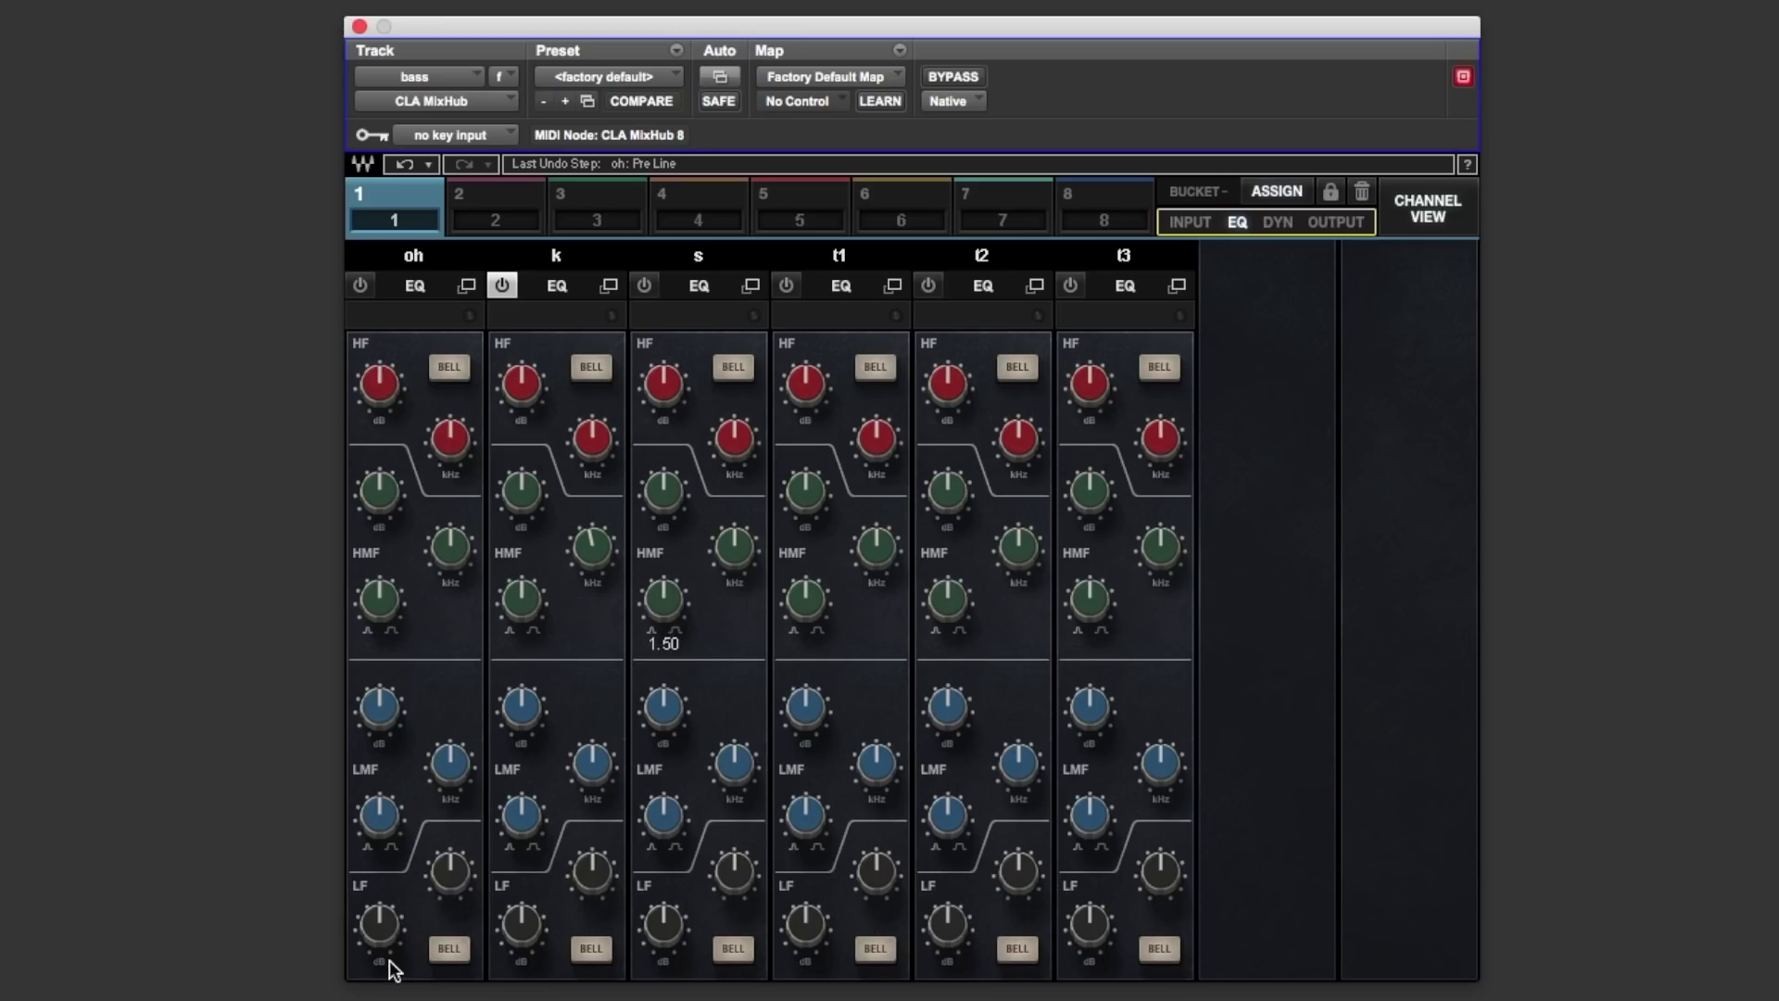
- Set the oh compressor to Bluey, toggle its gate to Expand and back, then view outputs
{"action": "left_click", "coordinate": [1276, 223]}
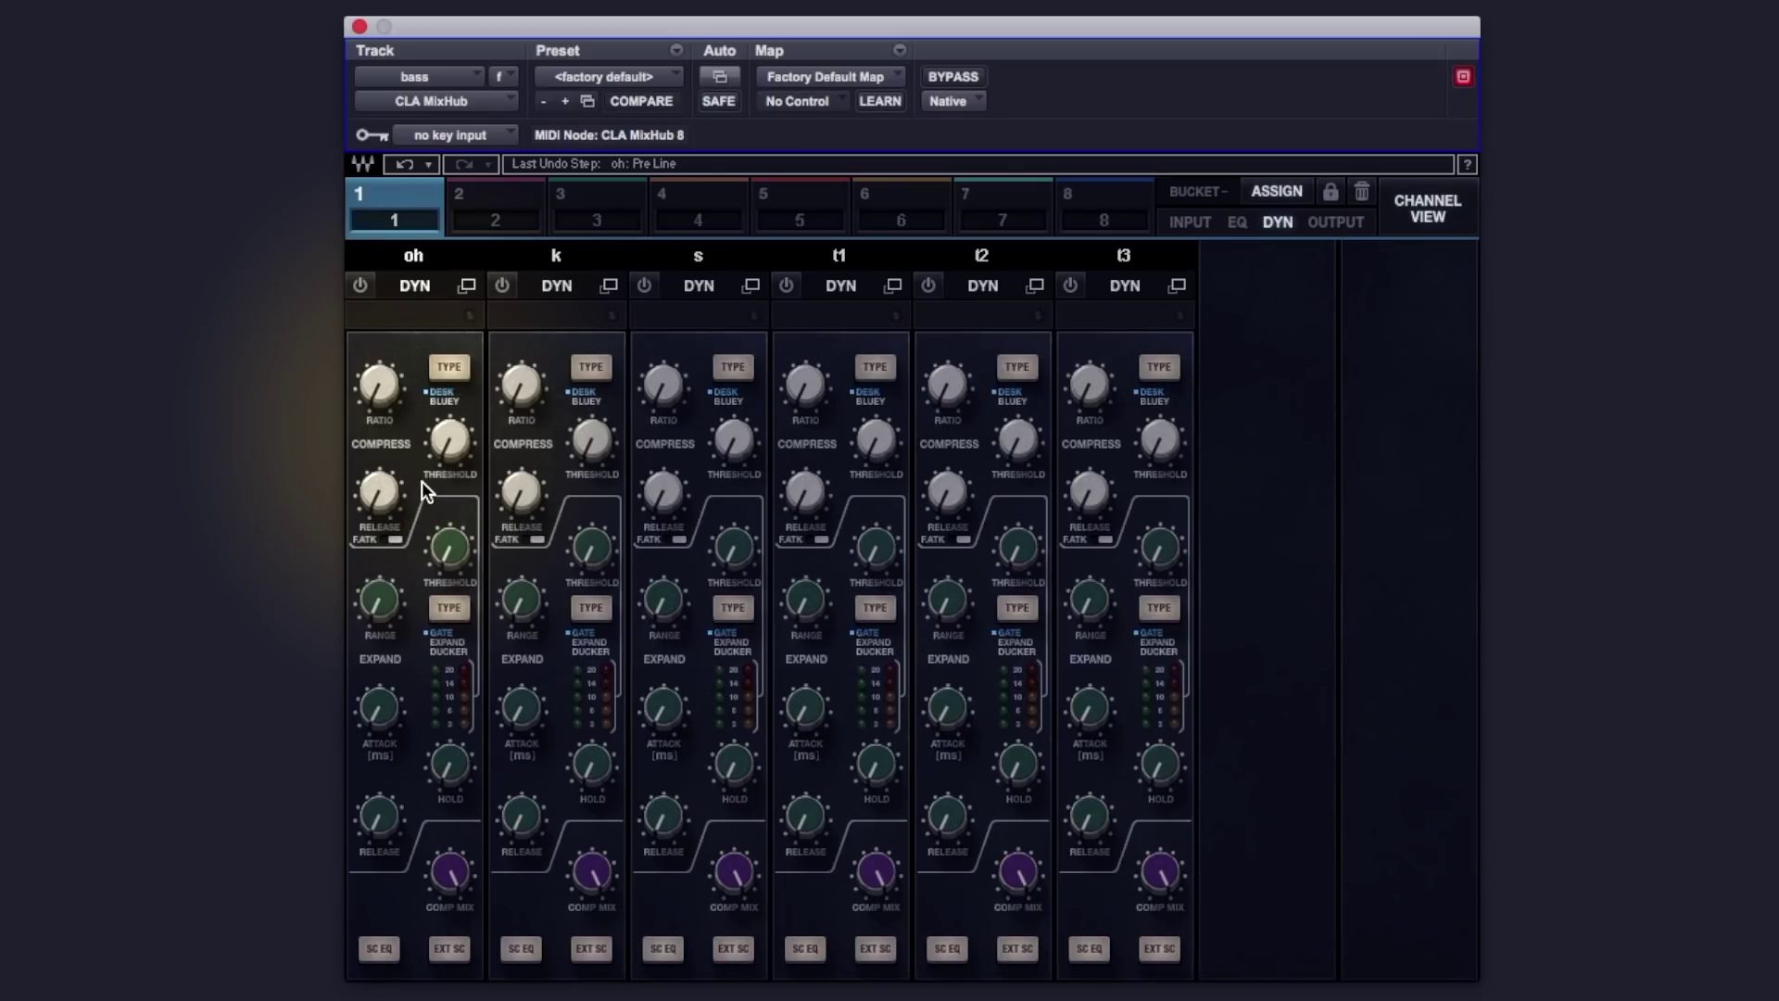
{"action": "left_click", "coordinate": [454, 373]}
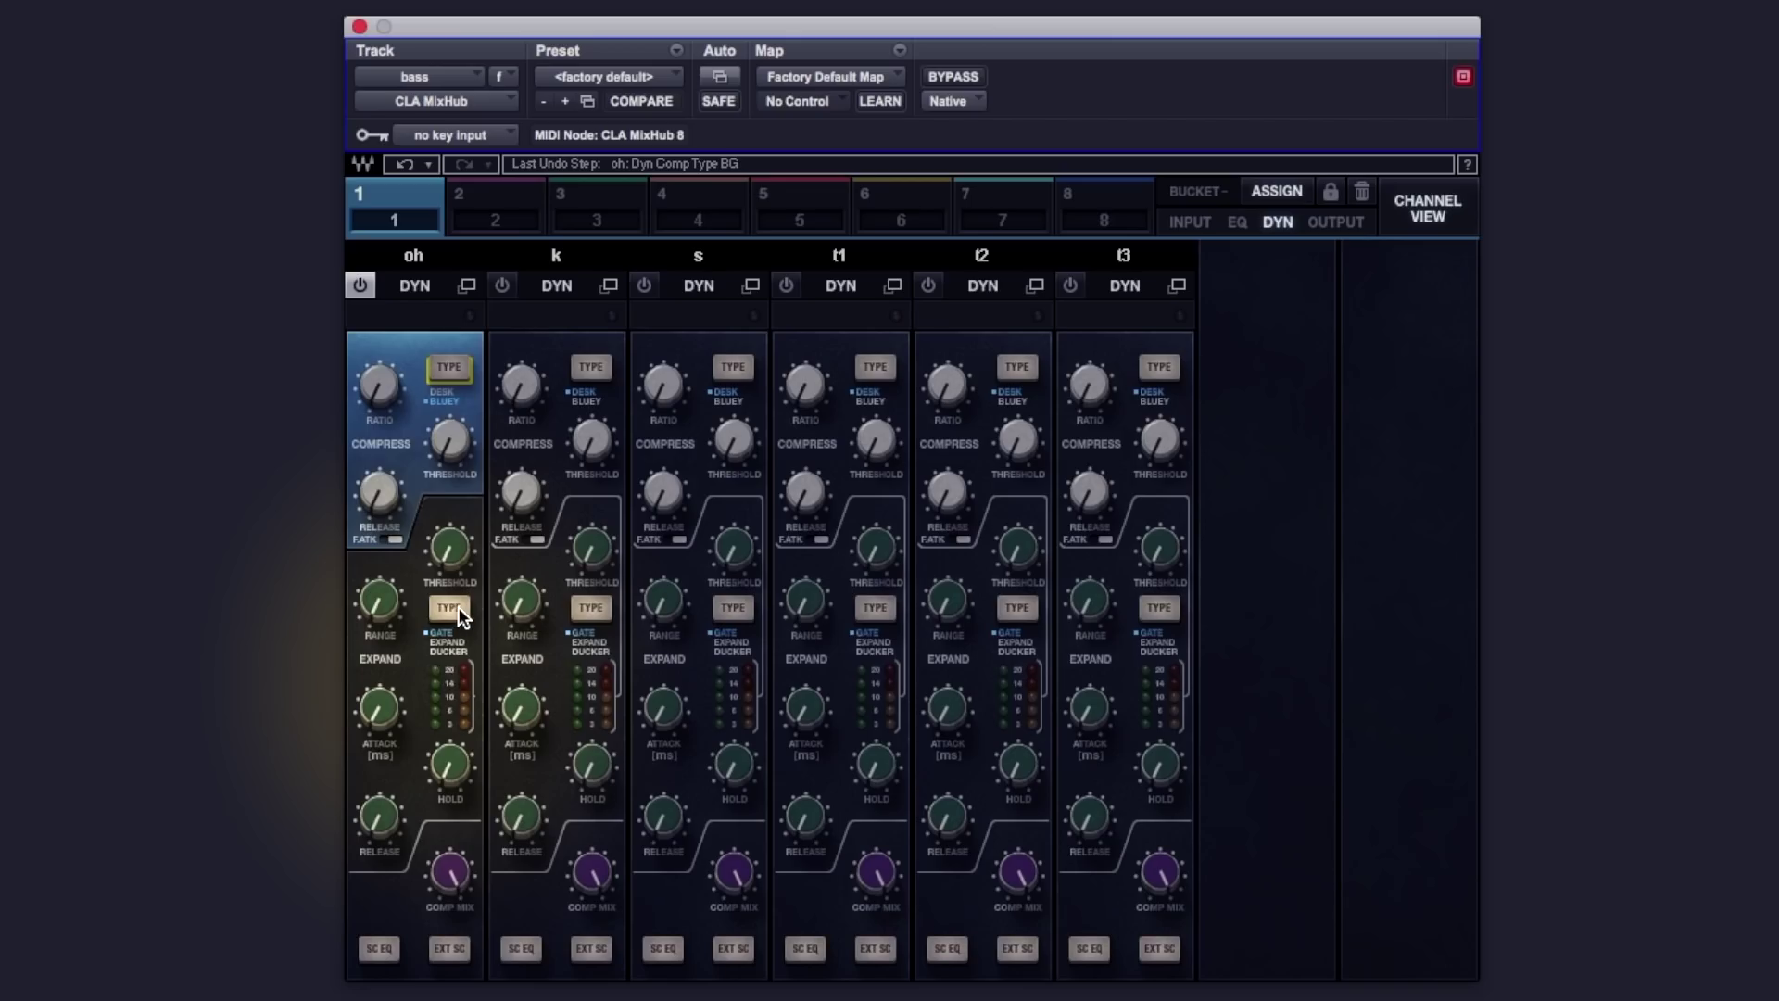
{"action": "left_click", "coordinate": [458, 613]}
{"action": "left_click", "coordinate": [459, 614]}
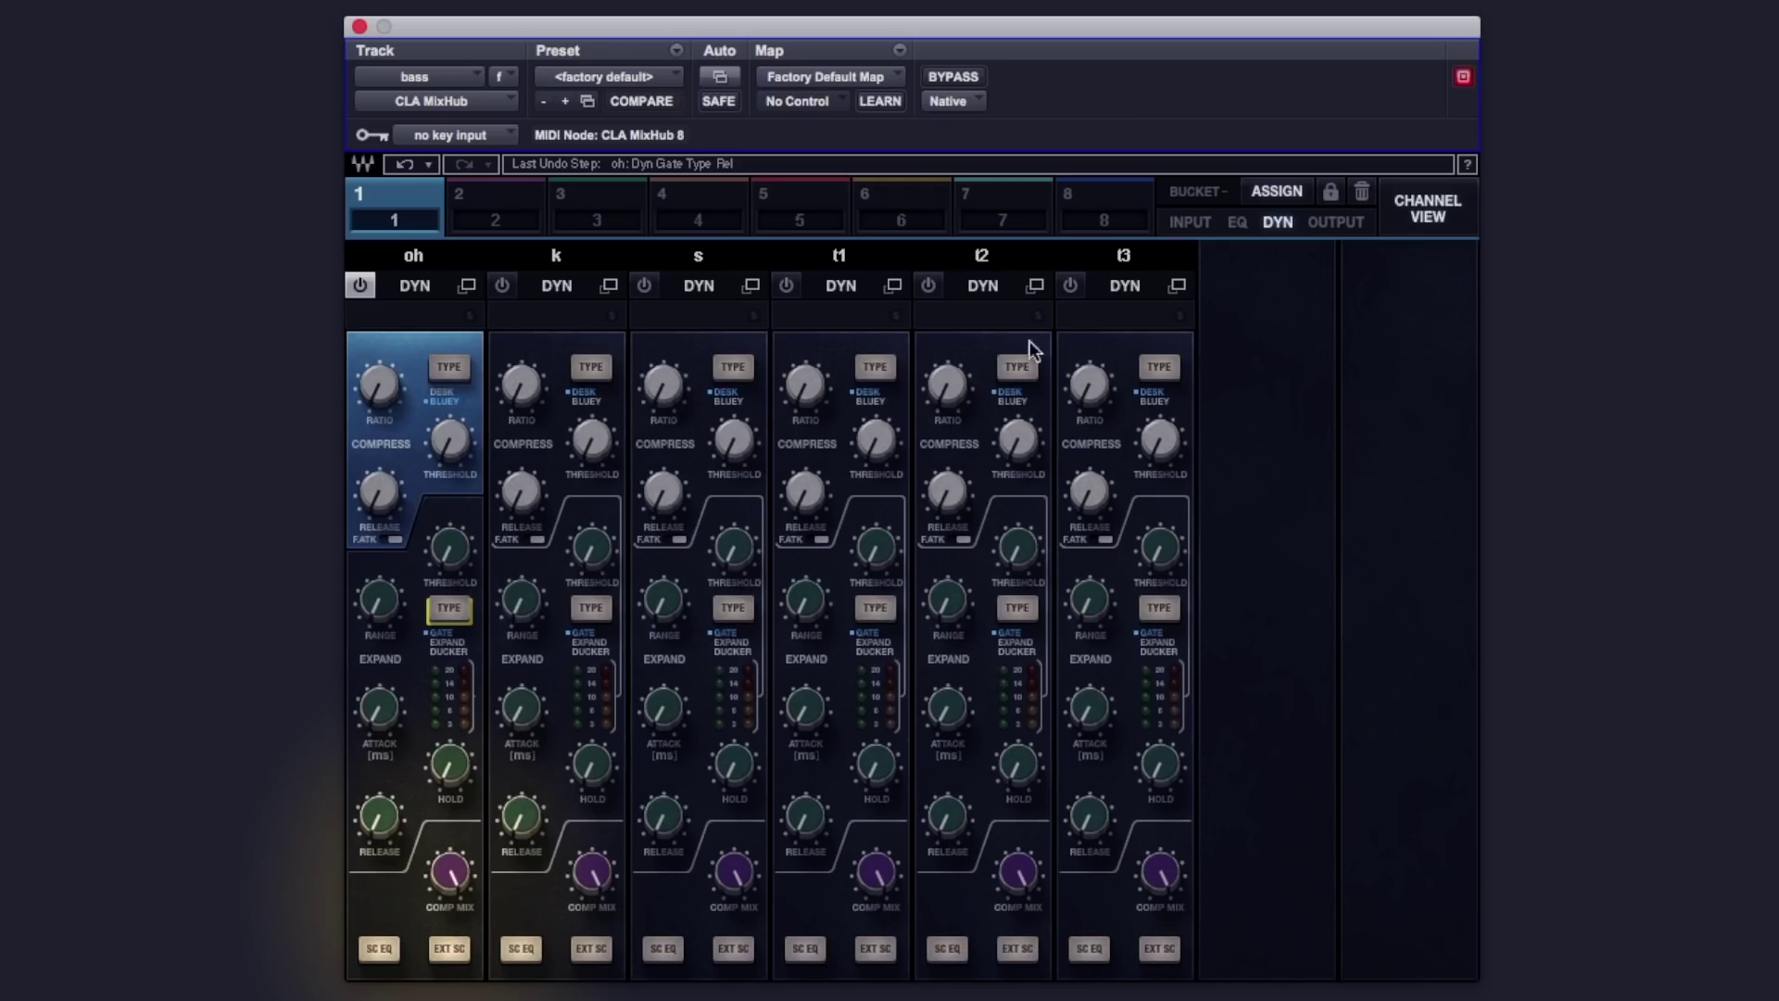
{"action": "left_click", "coordinate": [1327, 224]}
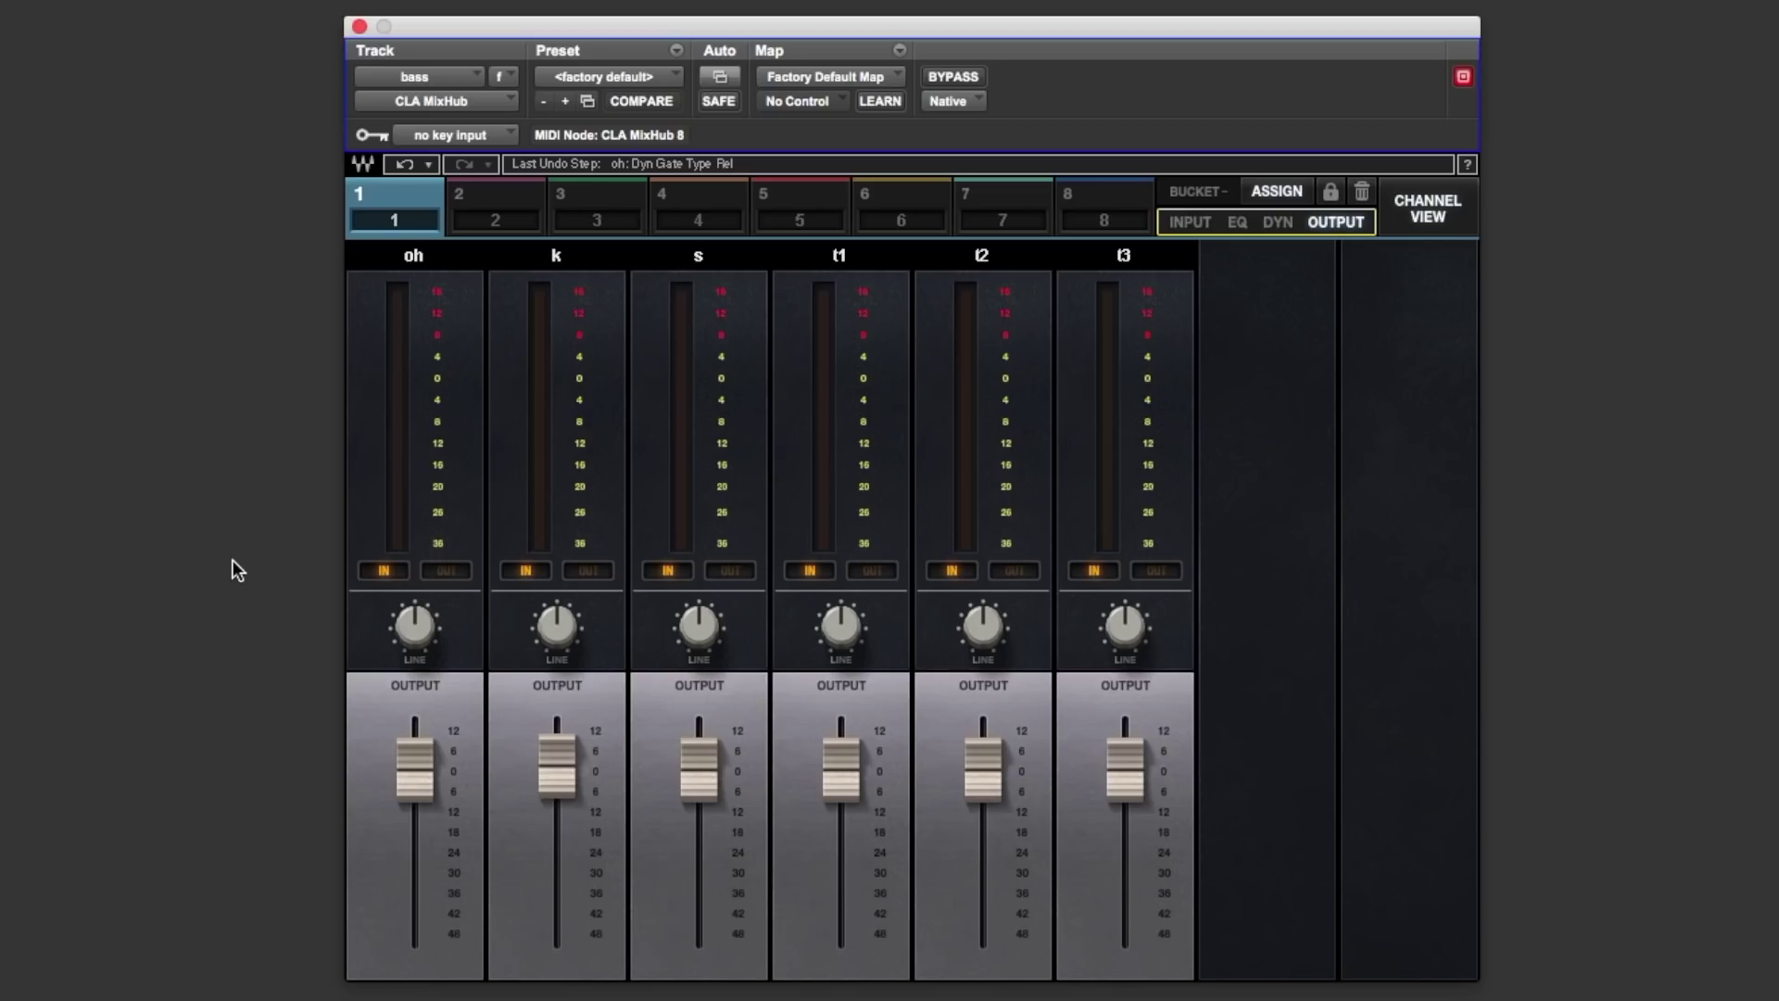
- Tap the k fader, browse buckets 2 to 5, then return to bucket 1's INPUT section
{"action": "left_click", "coordinate": [554, 769]}
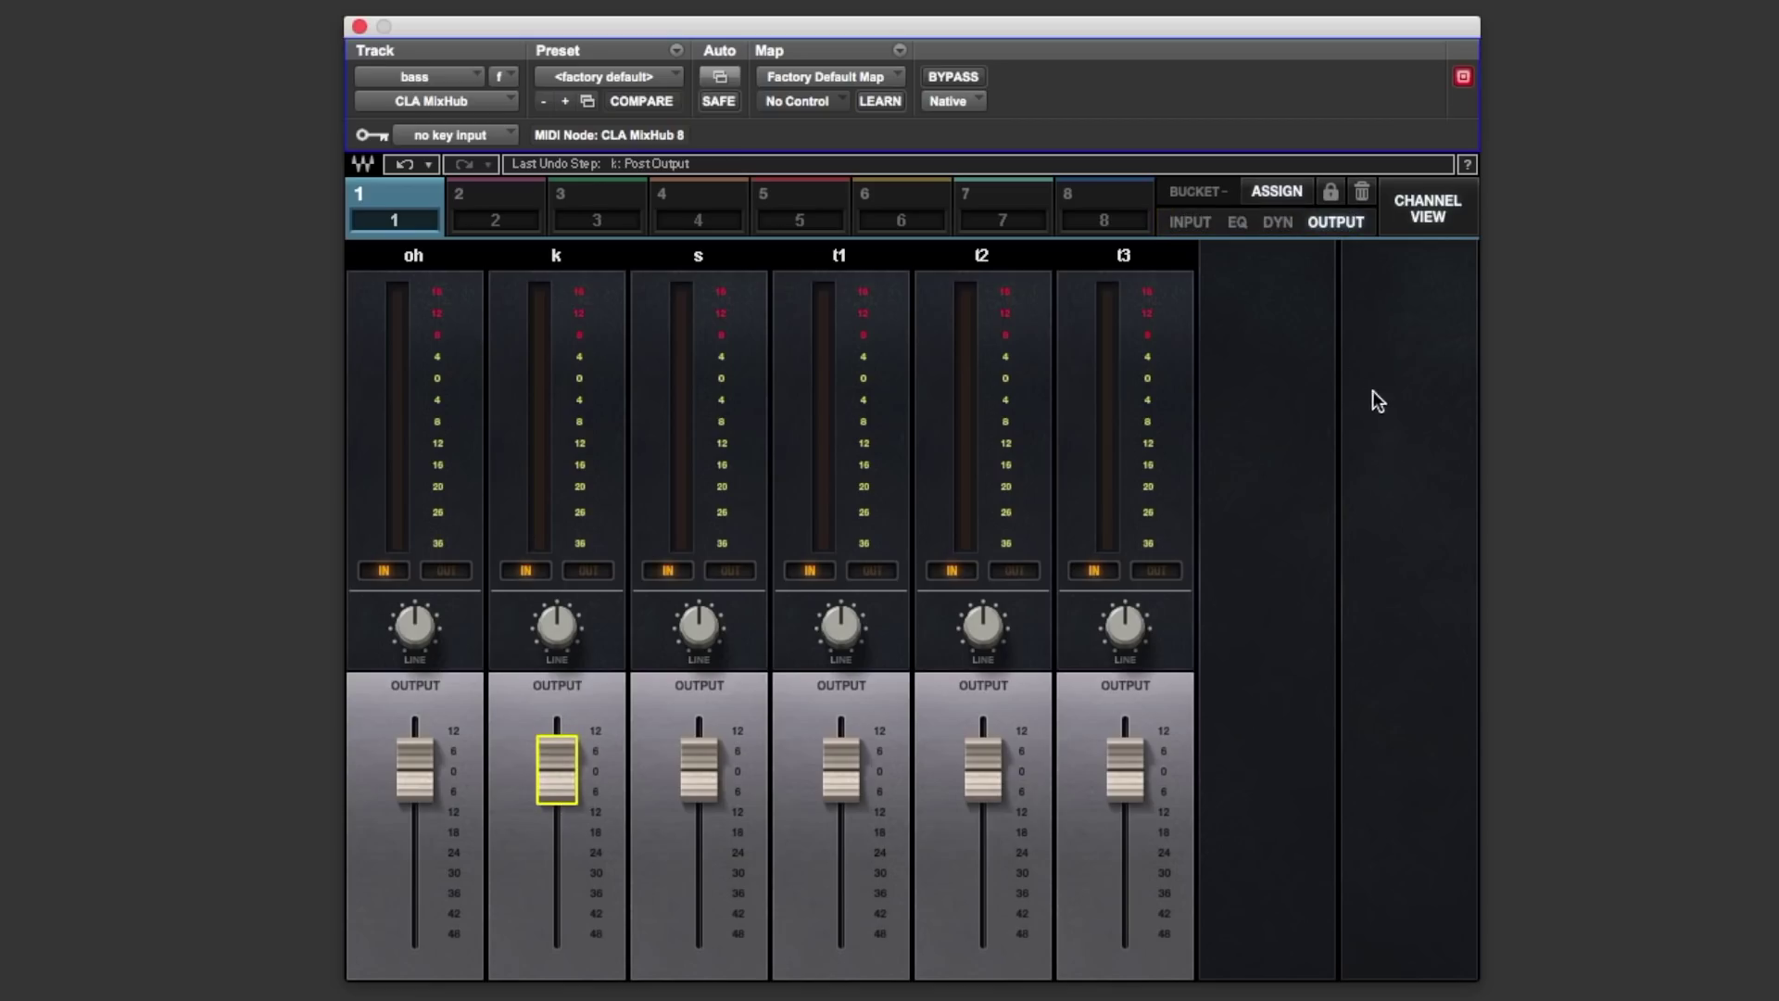
{"action": "left_click", "coordinate": [515, 204]}
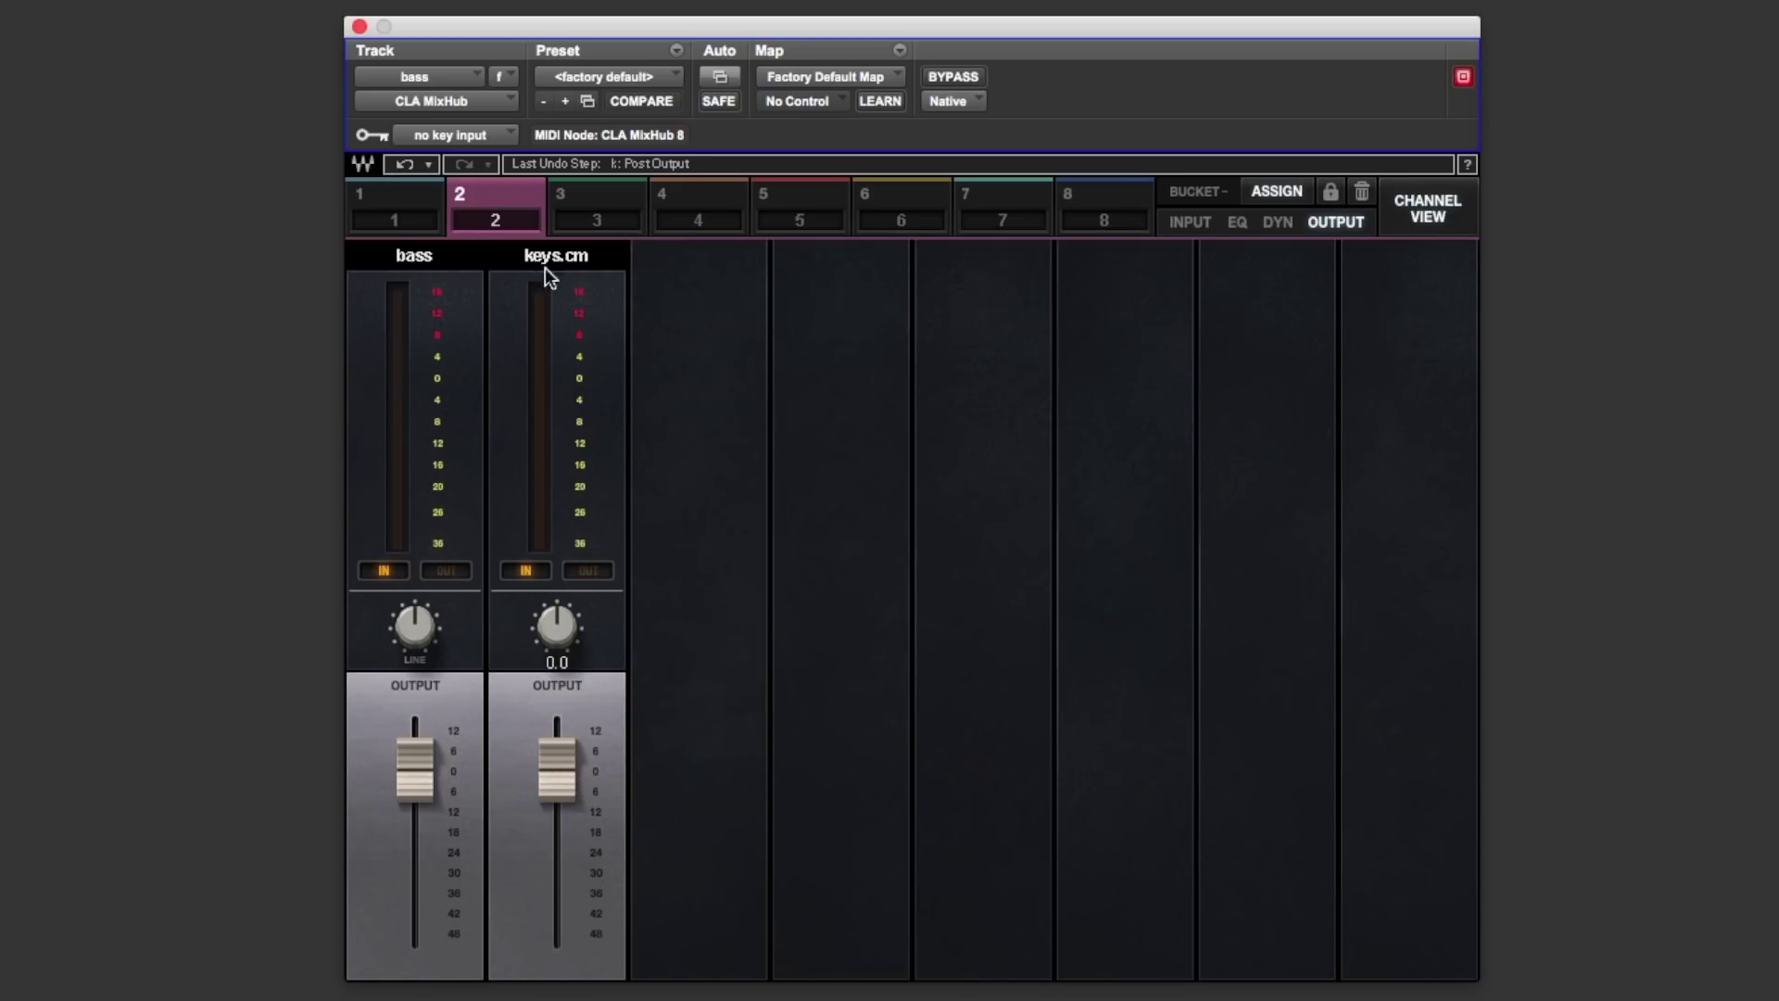
{"action": "left_click", "coordinate": [599, 197]}
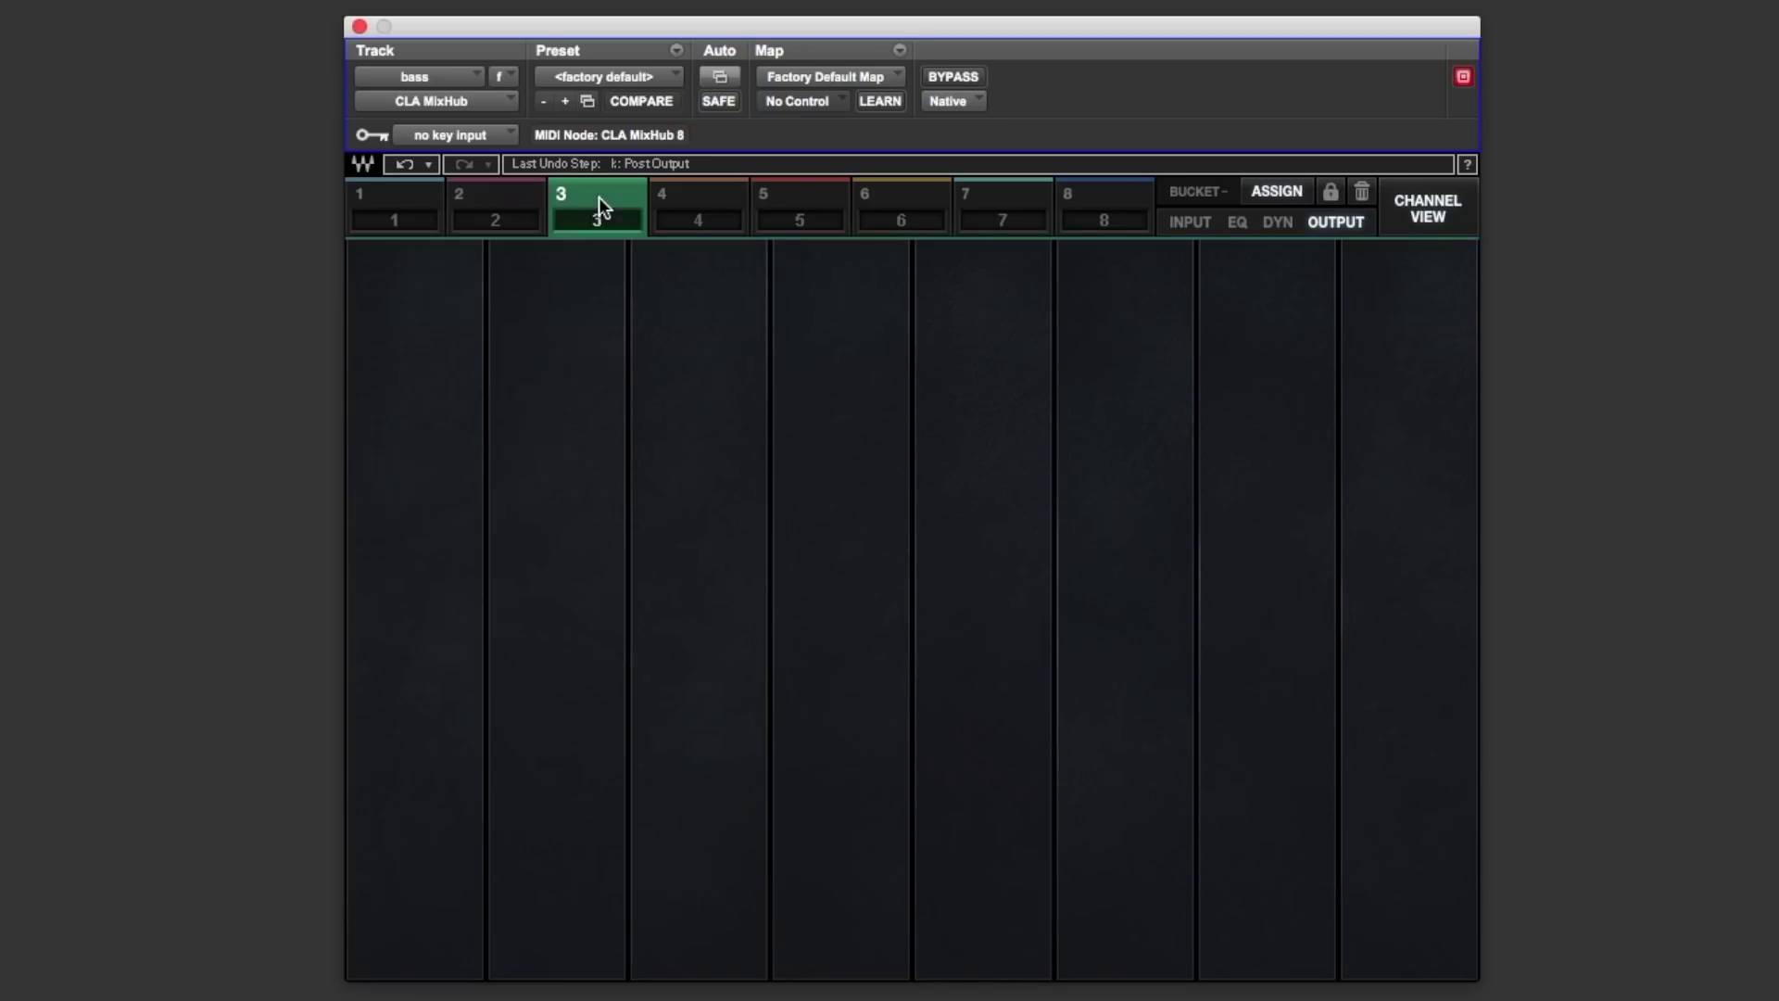
{"action": "left_click", "coordinate": [690, 198]}
{"action": "left_click", "coordinate": [792, 198]}
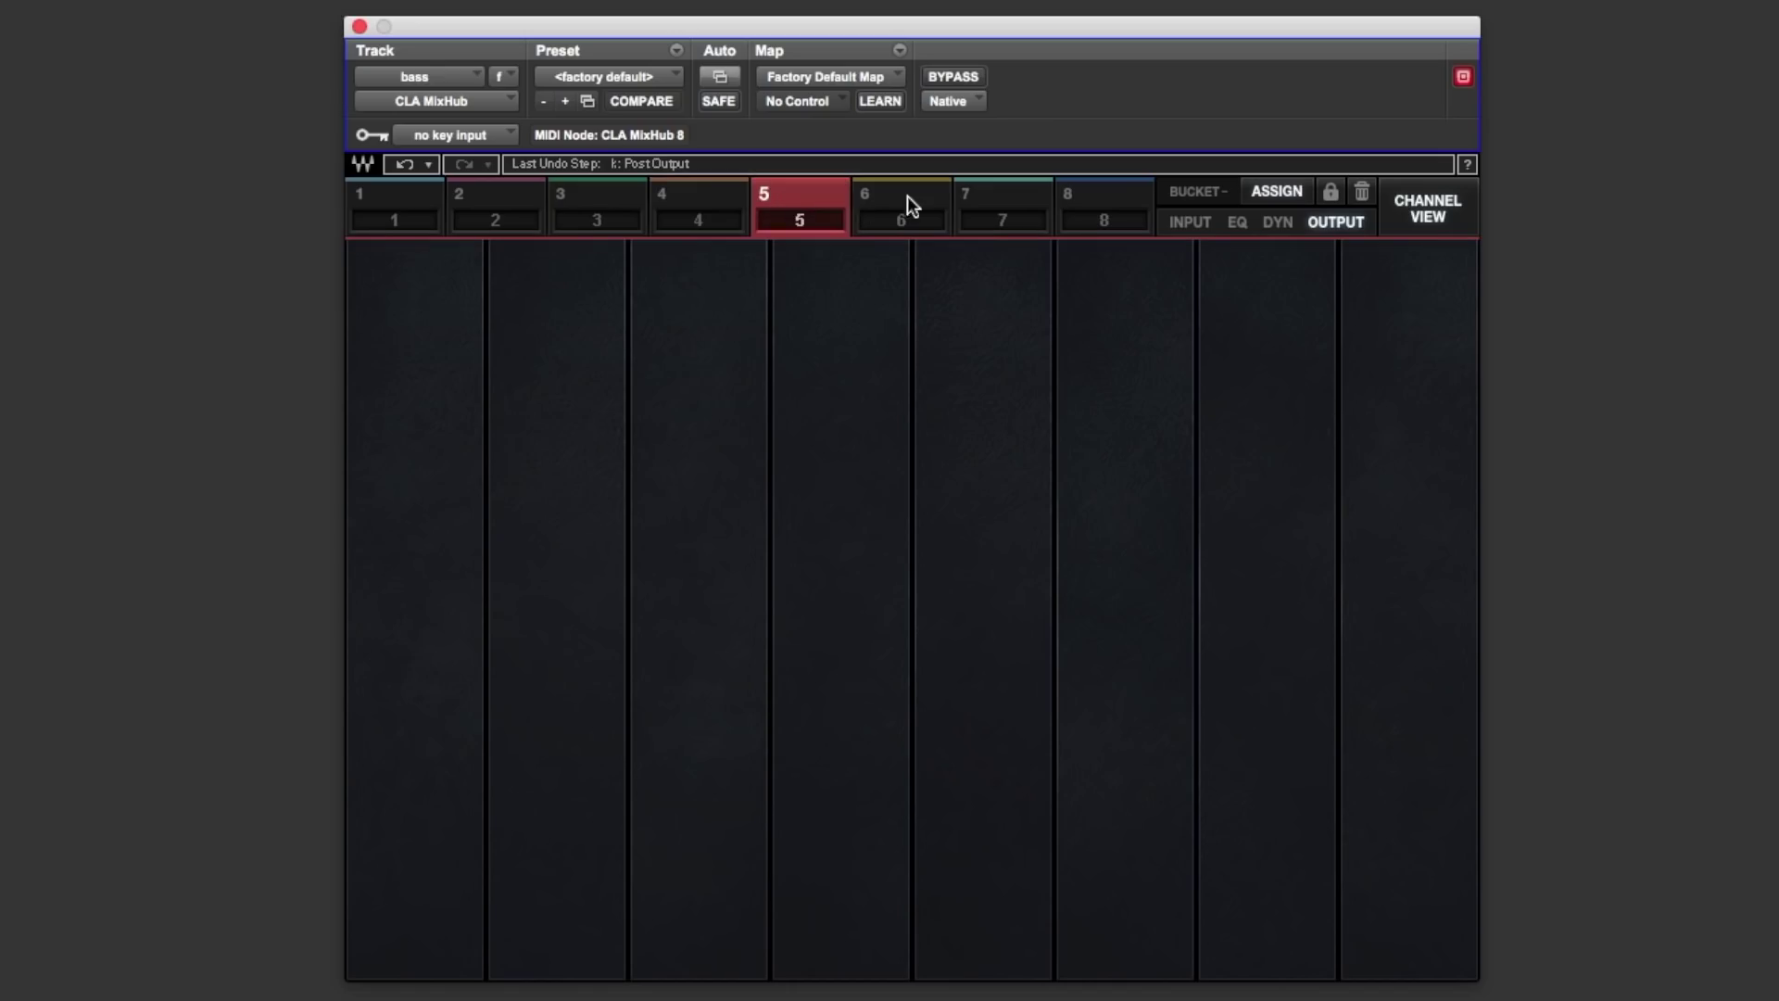
{"action": "left_click", "coordinate": [501, 198]}
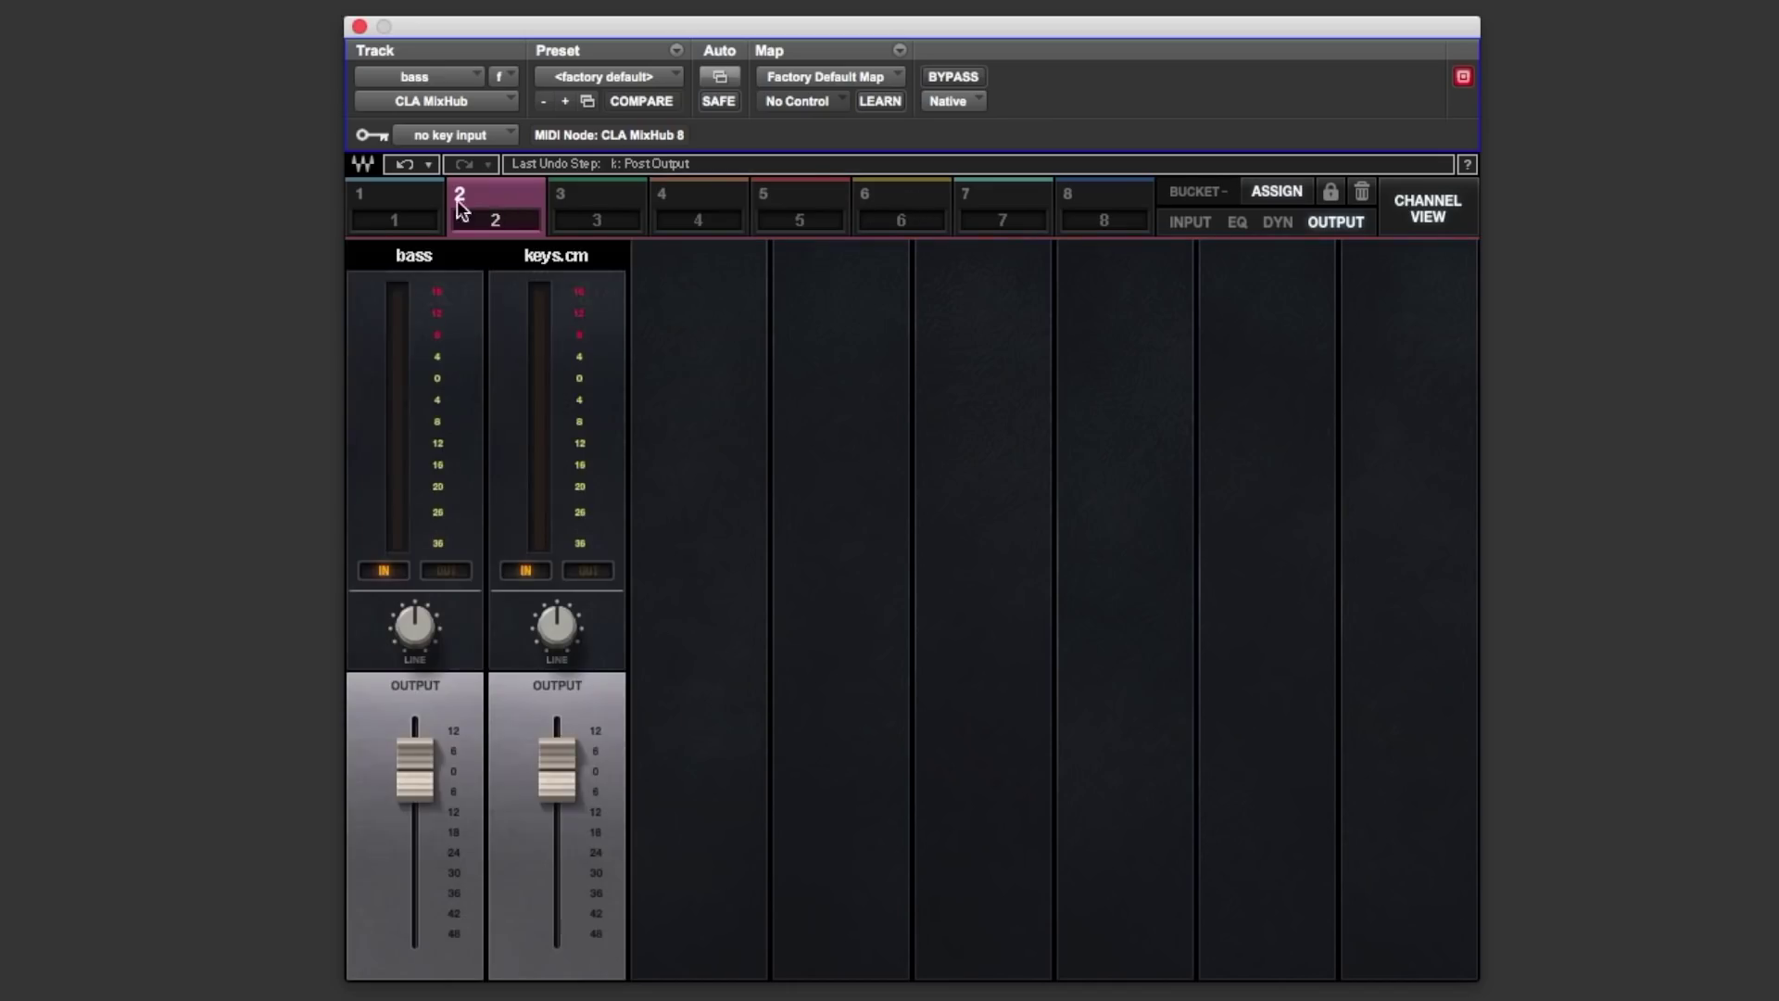
{"action": "left_click", "coordinate": [398, 202]}
{"action": "left_click", "coordinate": [1186, 223]}
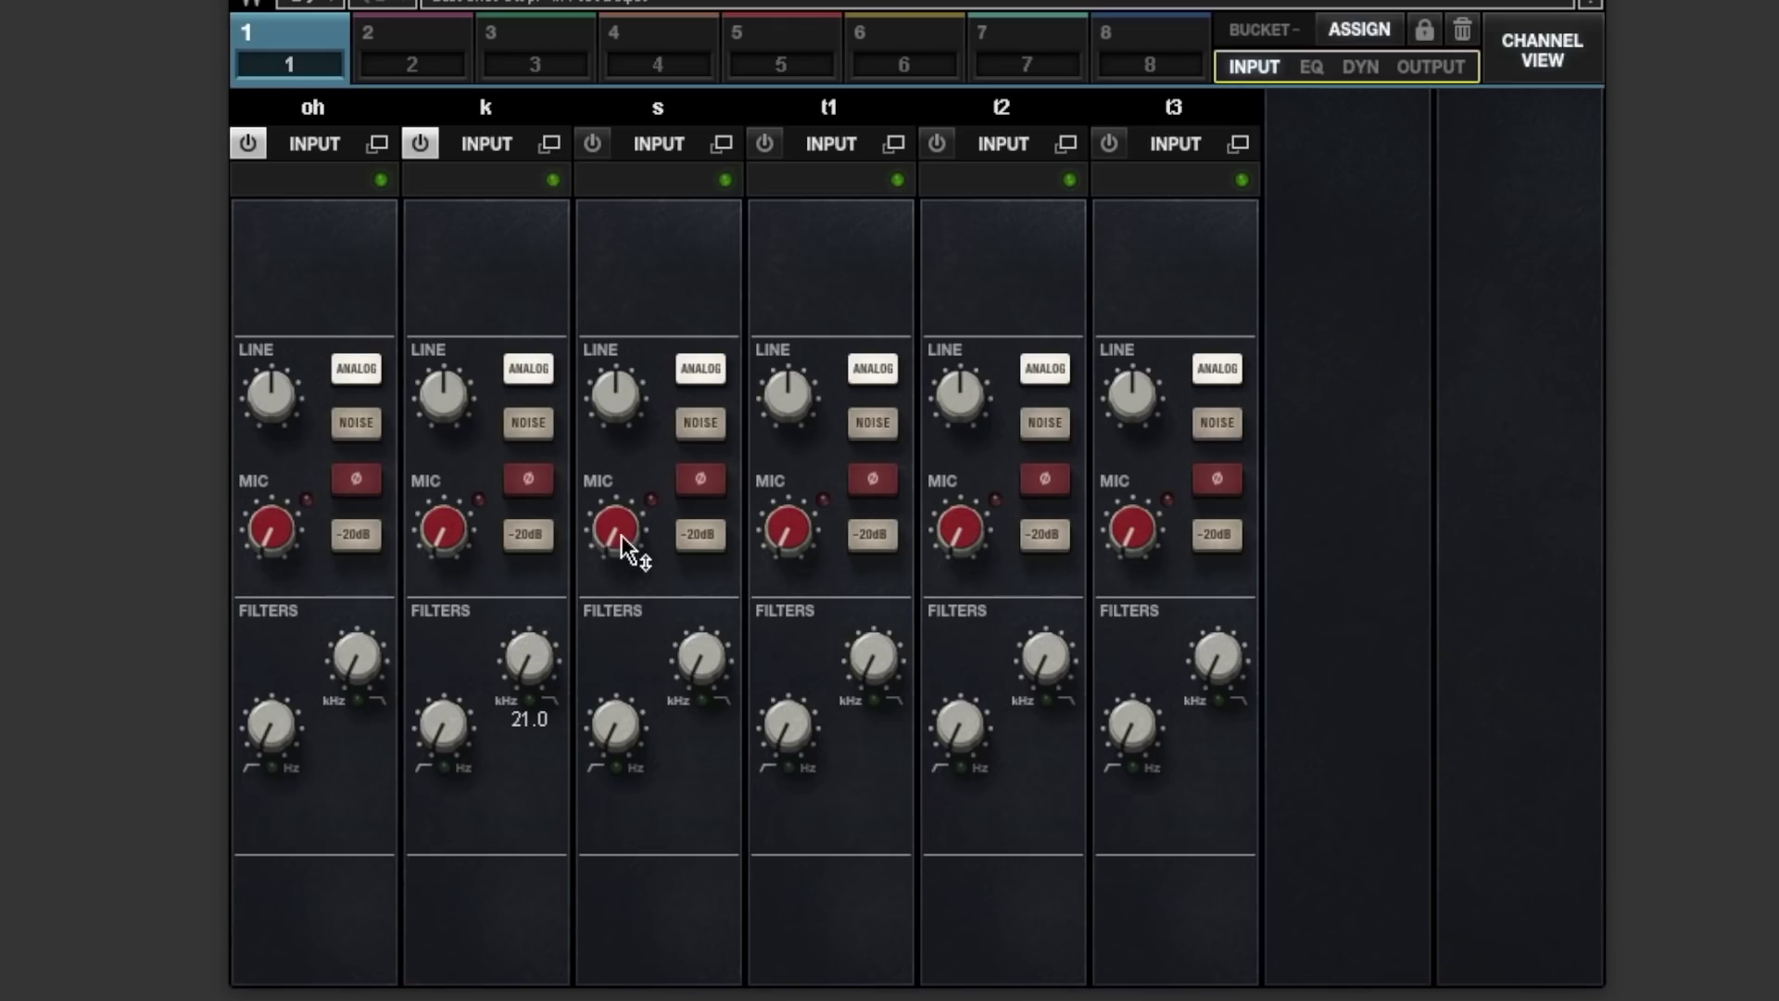
- Set the s channel's mic gain to 1.3 and its line gain to -7.1
{"action": "left_click_drag", "start_coordinate": [615, 536], "coordinate": [621, 427]}
{"action": "left_click_drag", "start_coordinate": [609, 547], "coordinate": [609, 545]}
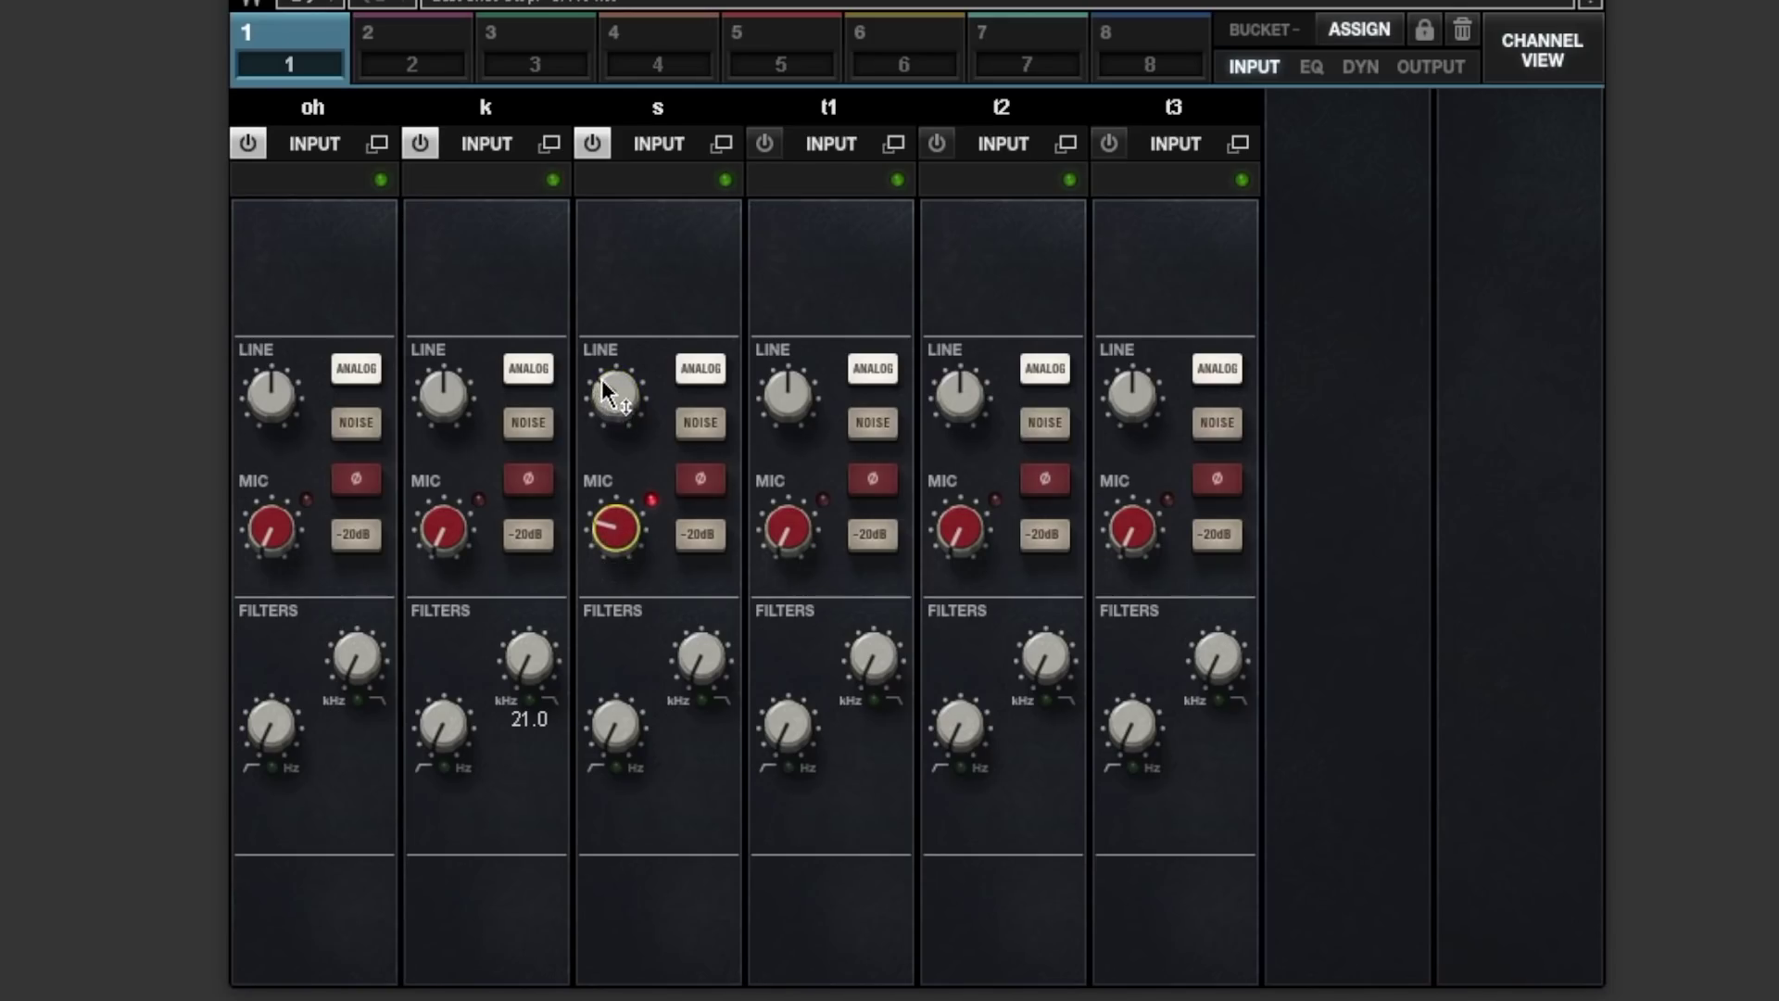
{"action": "left_click_drag", "start_coordinate": [615, 393], "coordinate": [615, 401]}
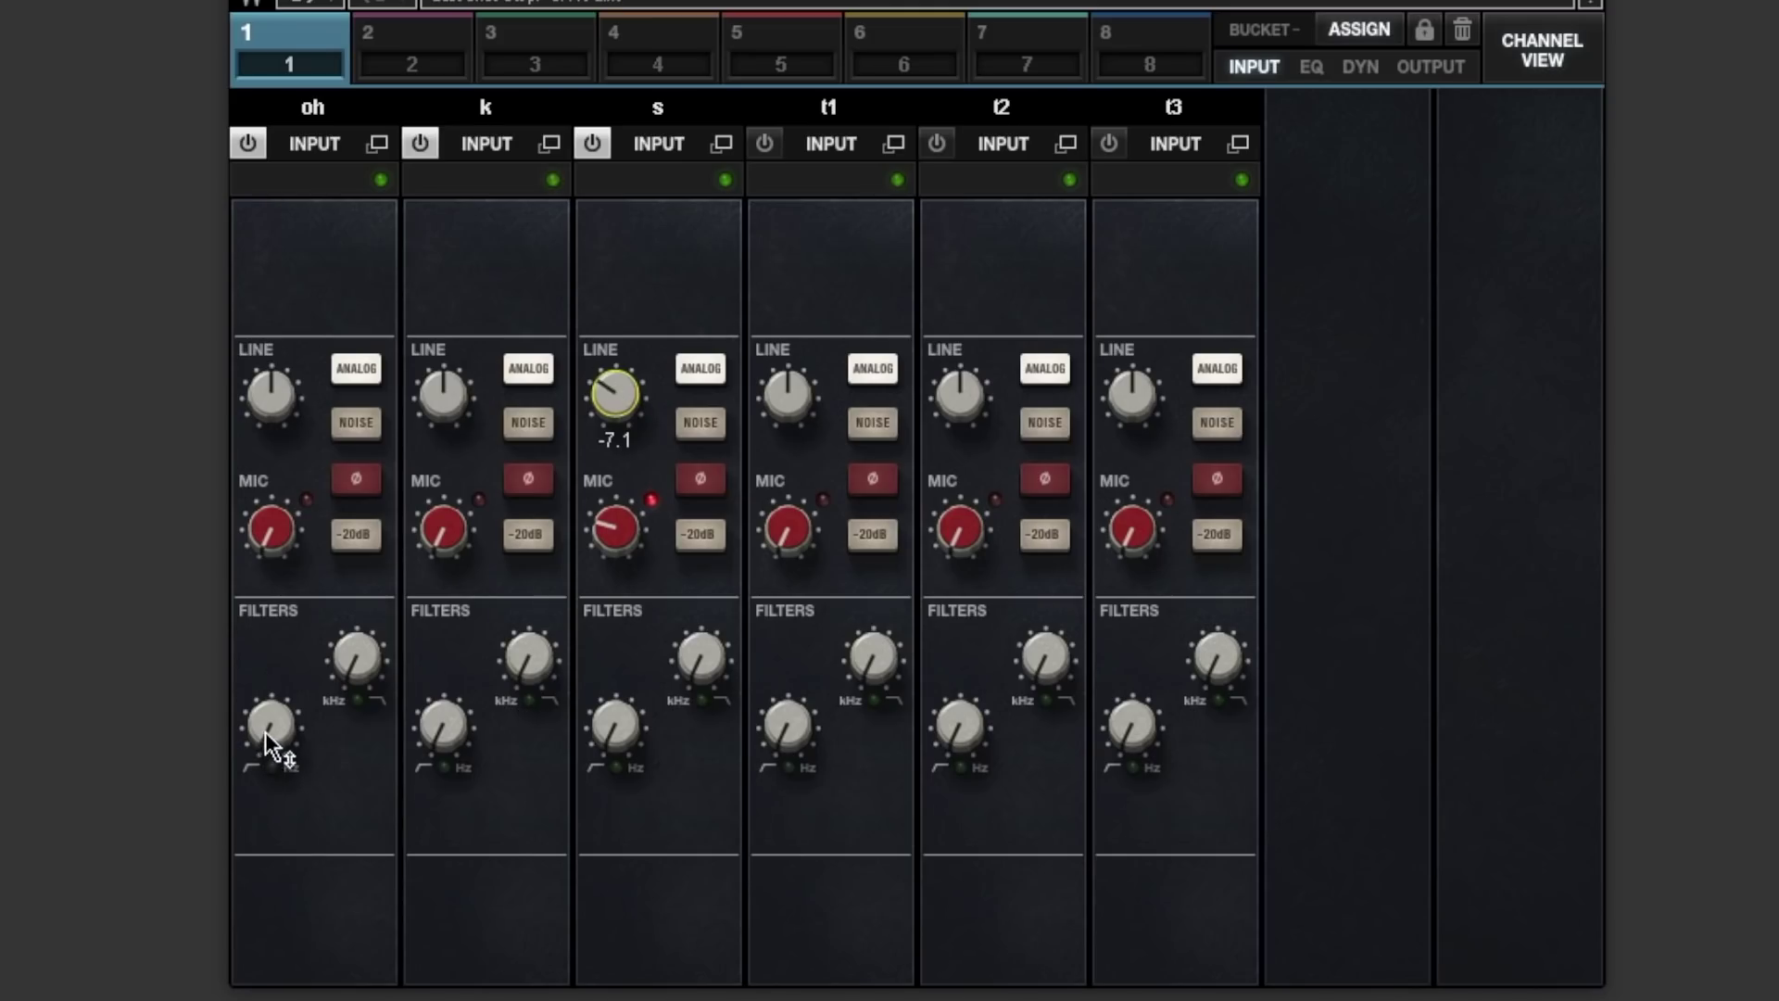
- Engage and raise oh's low-cut filter, set mic gain to 4.5 and line gain around -5.0
{"action": "left_click_drag", "start_coordinate": [265, 732], "coordinate": [265, 696]}
{"action": "left_click_drag", "start_coordinate": [290, 549], "coordinate": [290, 522]}
{"action": "left_click_drag", "start_coordinate": [271, 394], "coordinate": [272, 421]}
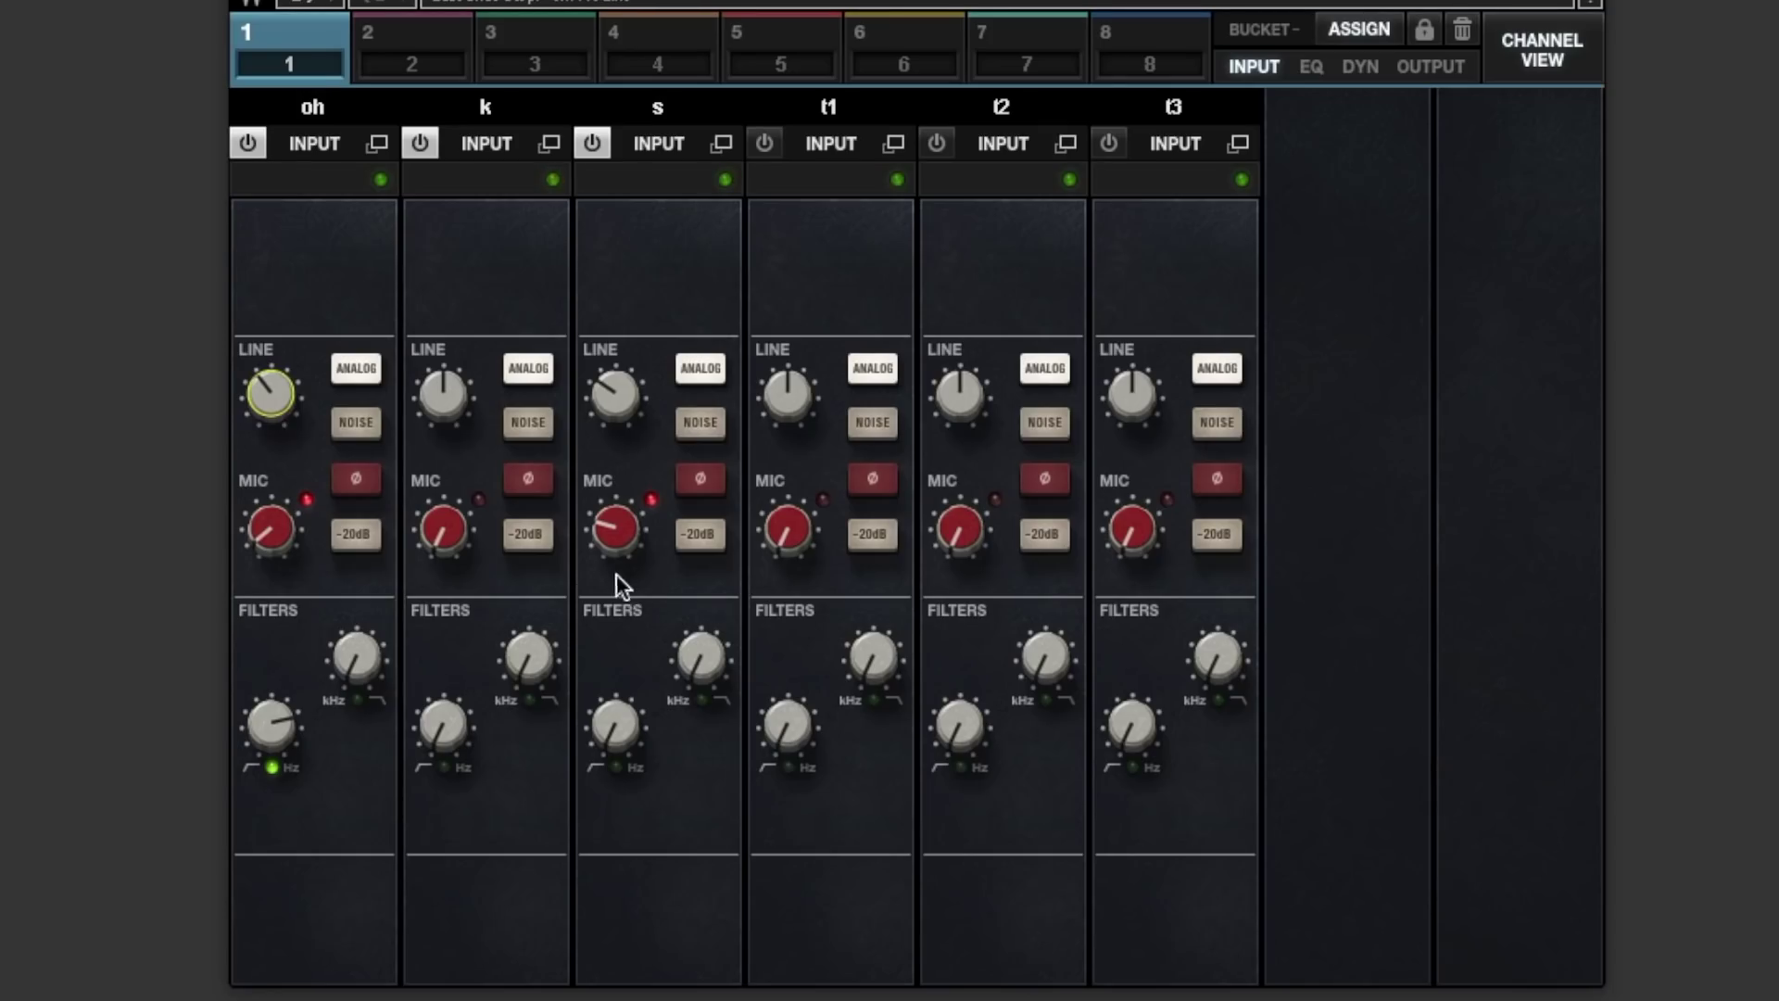
{"action": "left_click_drag", "start_coordinate": [616, 528], "coordinate": [616, 528]}
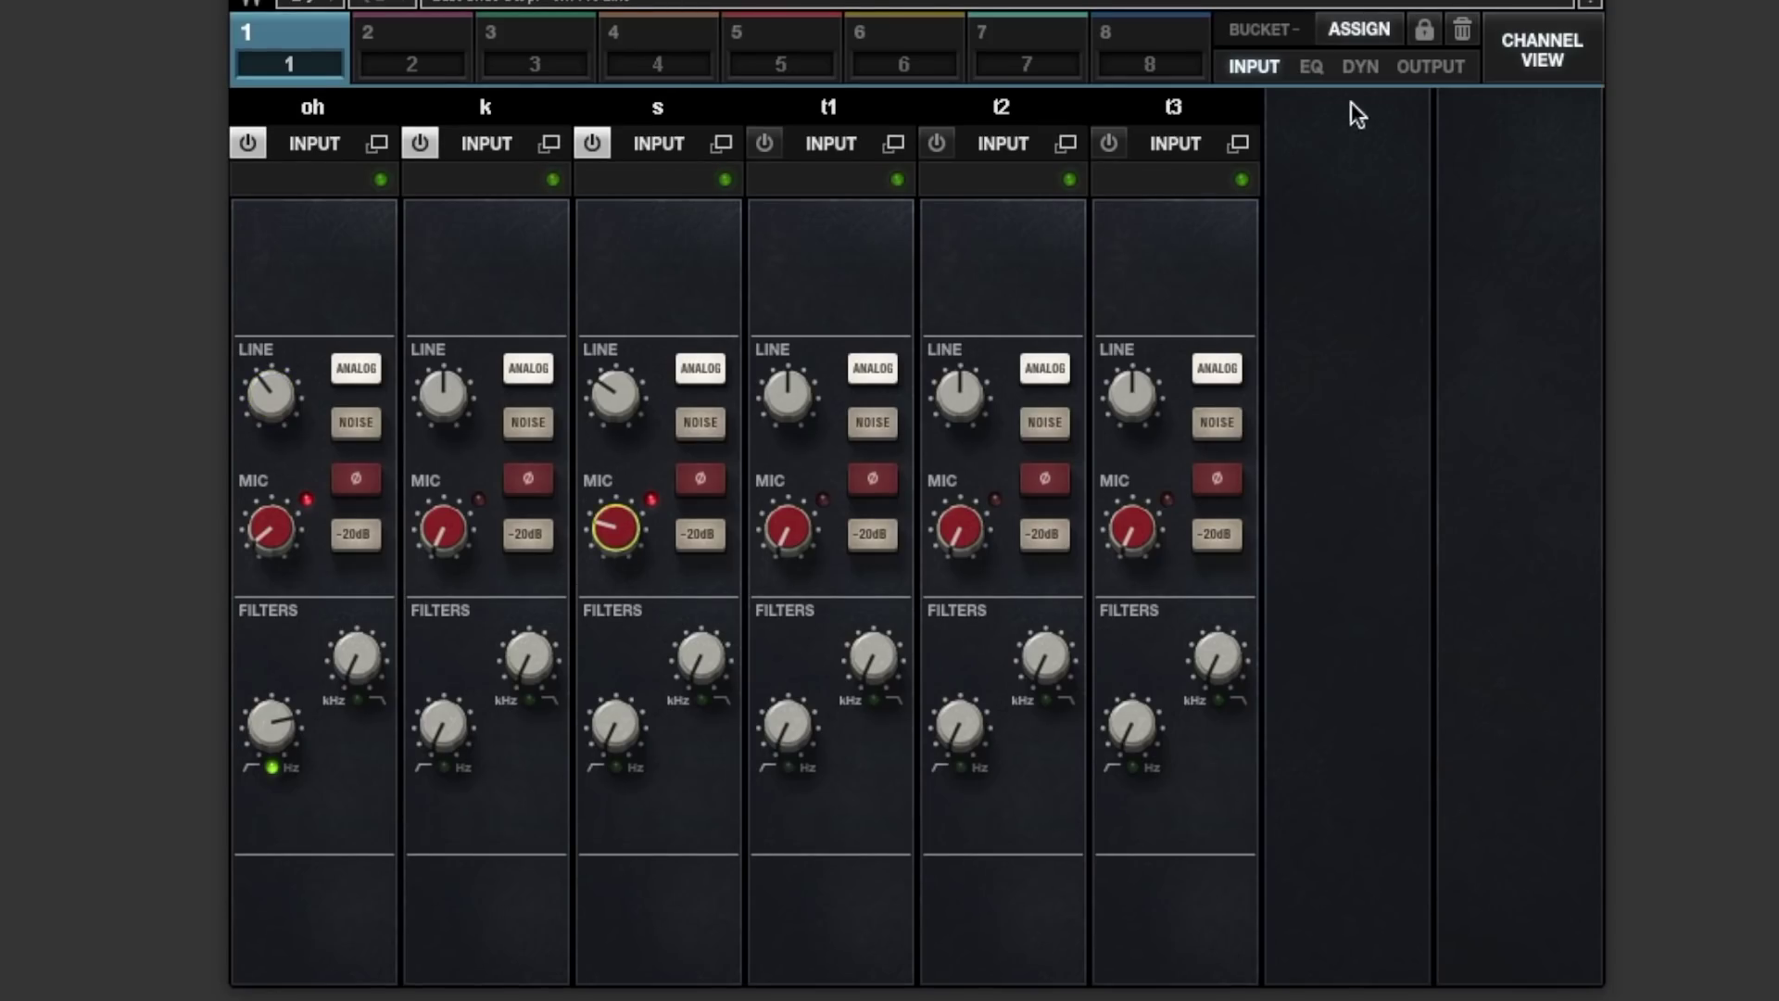
- Boost oh's high band by about 5 dB at 11.76 kHz
{"action": "left_click", "coordinate": [1311, 66]}
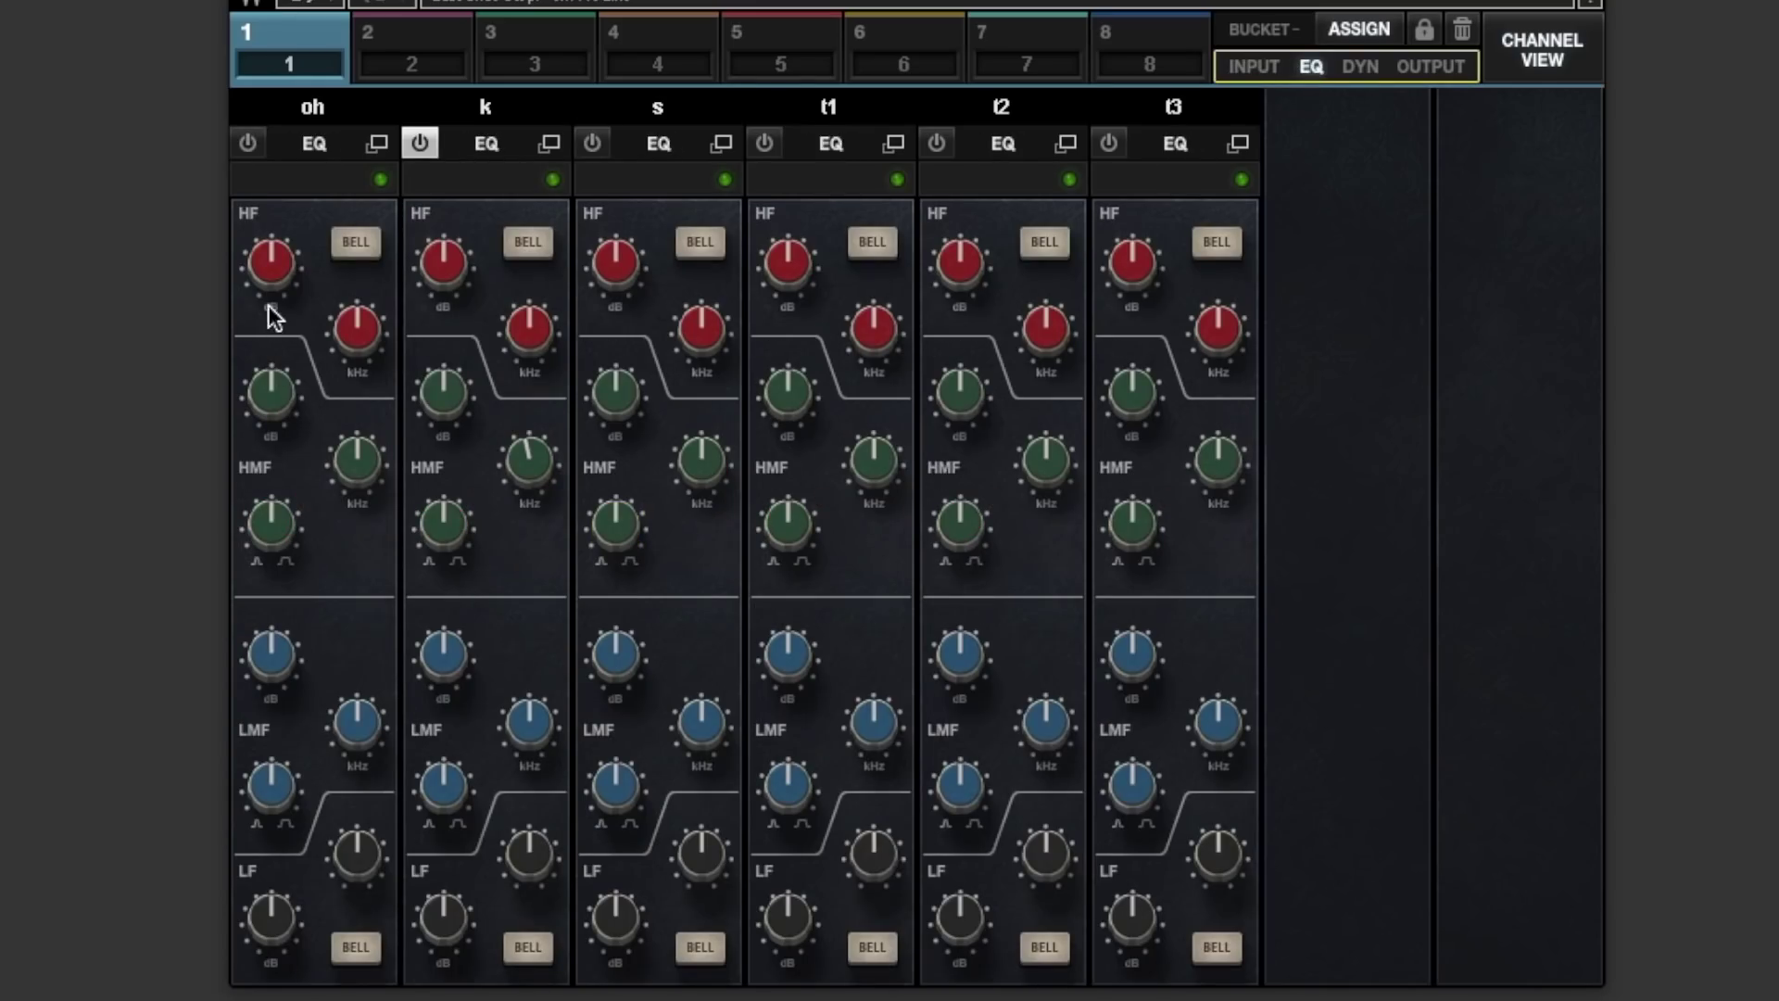
{"action": "mouse_move", "coordinate": [269, 278]}
{"action": "left_click_drag", "start_coordinate": [280, 254], "coordinate": [280, 205]}
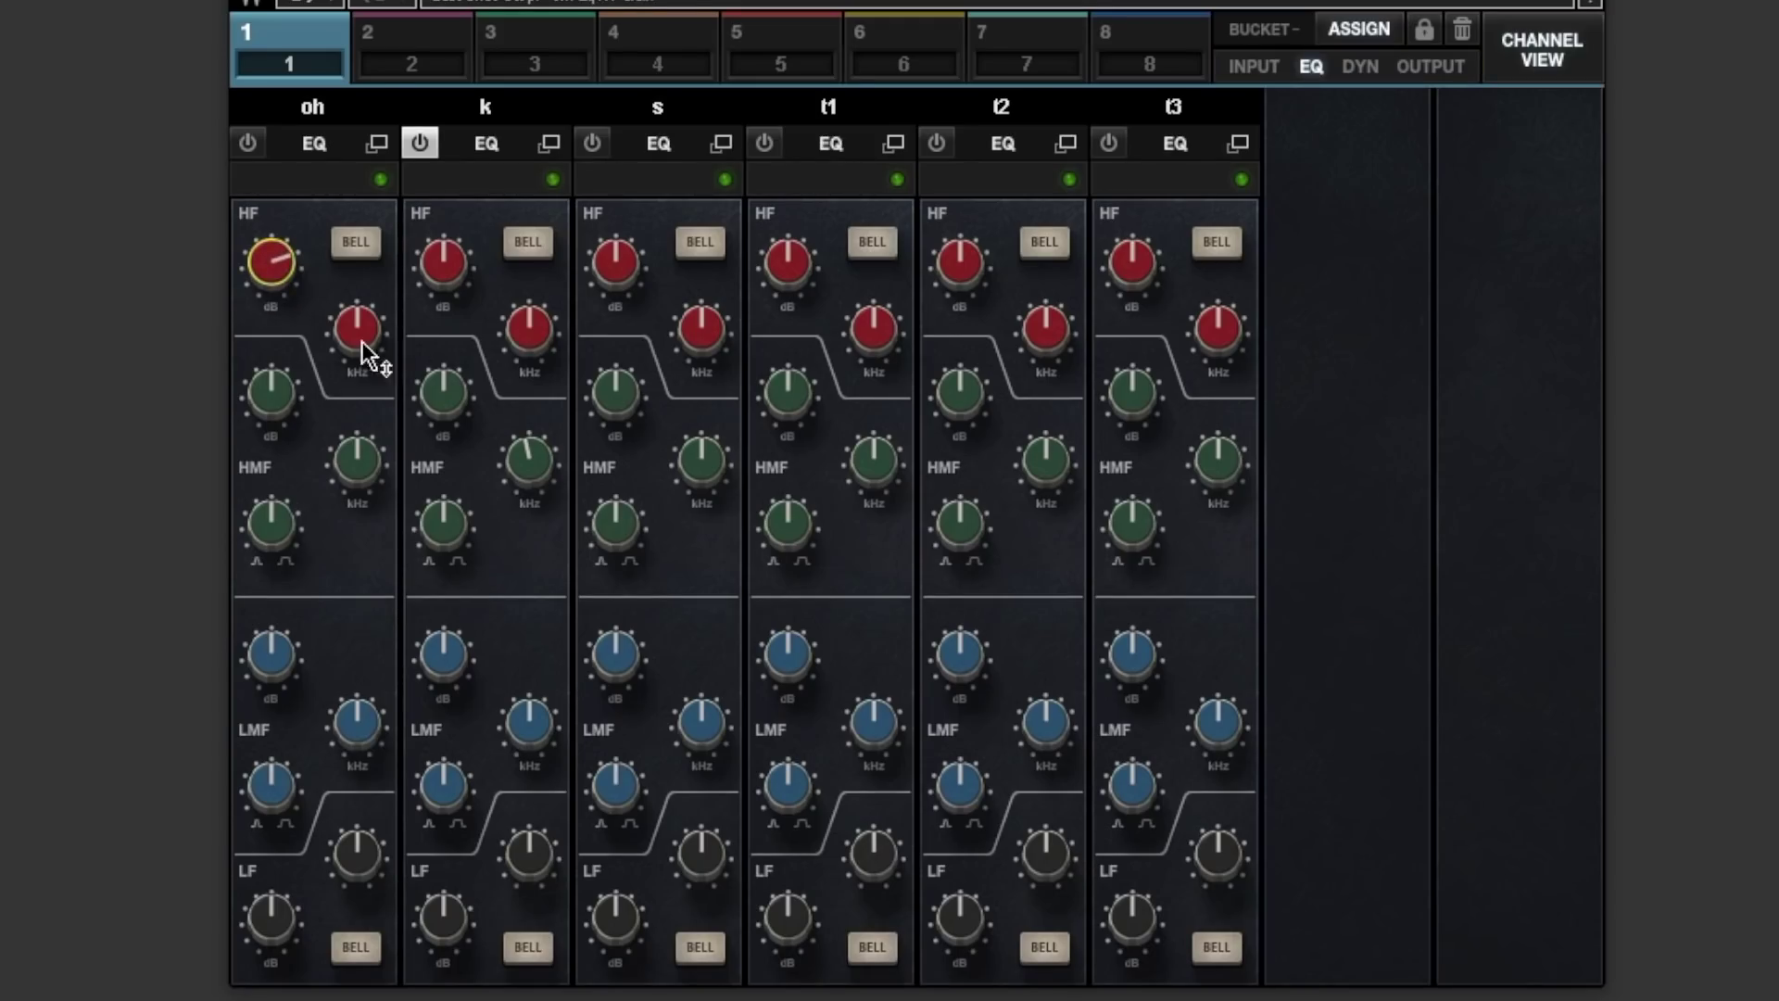
{"action": "left_click_drag", "start_coordinate": [357, 341], "coordinate": [271, 222]}
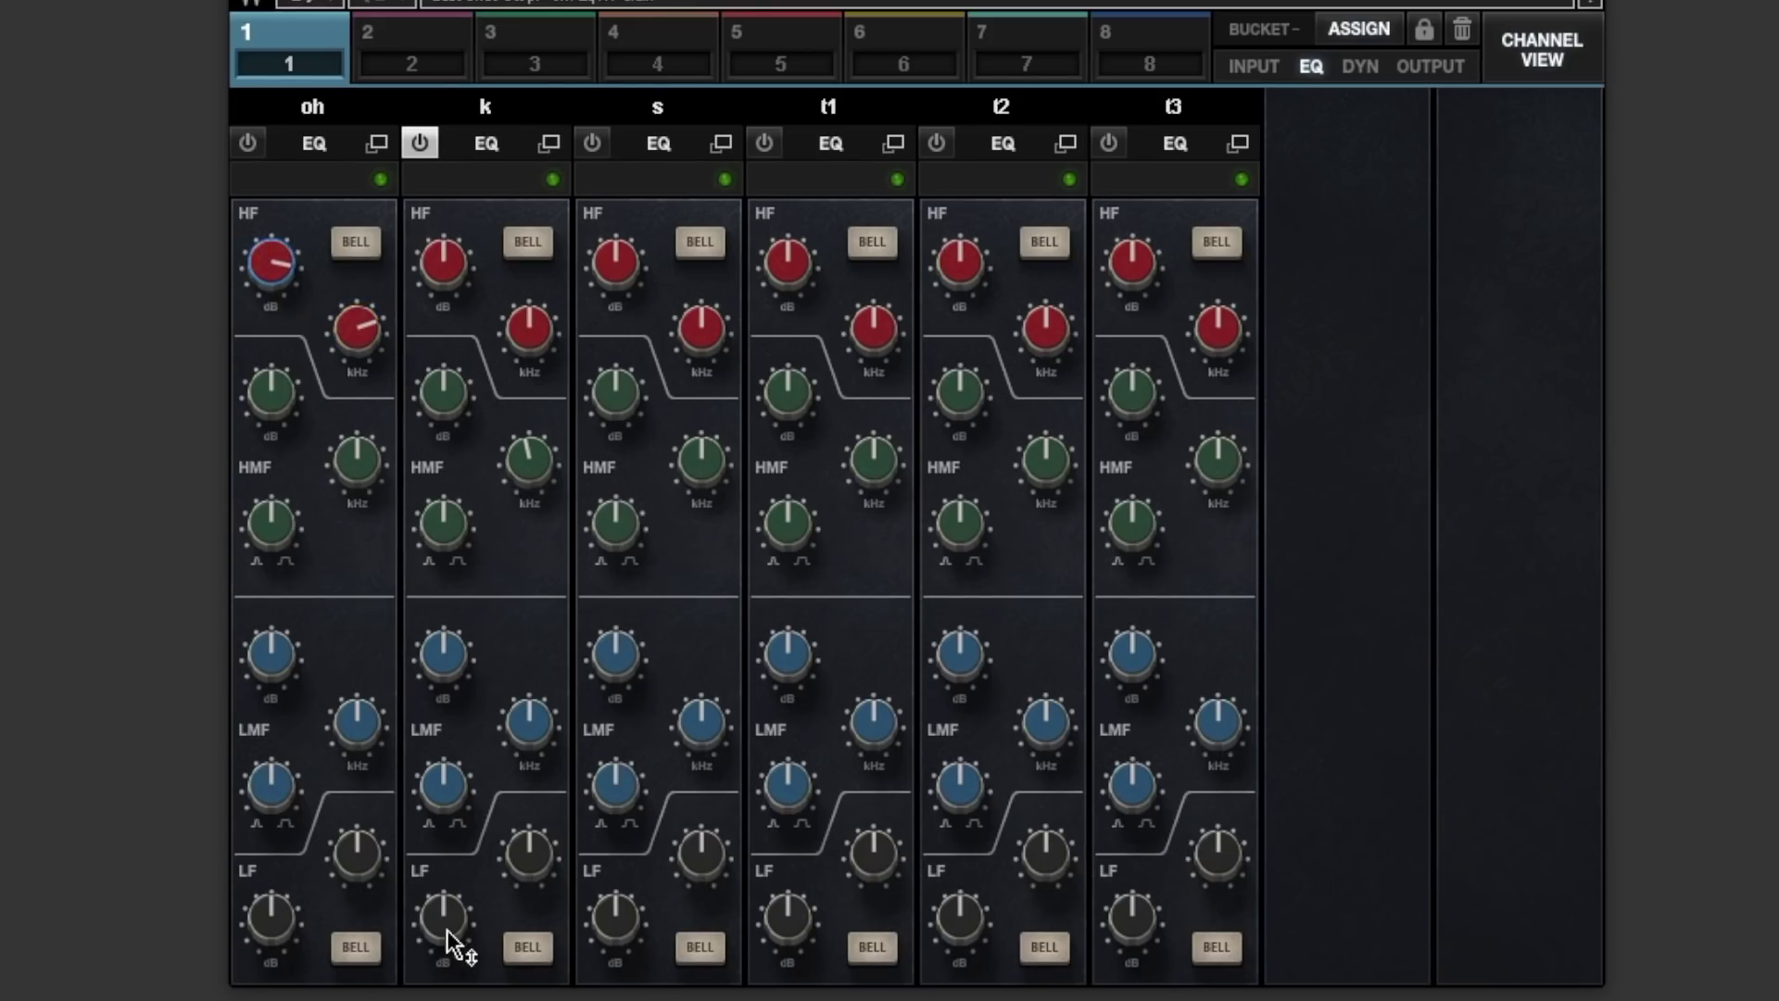
- Give k a 5.4 dB low boost near 270, a 2.3 dB high boost, and 4.94 kHz high-mid
{"action": "left_click_drag", "start_coordinate": [448, 932], "coordinate": [449, 901]}
{"action": "left_click_drag", "start_coordinate": [528, 853], "coordinate": [528, 839]}
{"action": "left_click_drag", "start_coordinate": [438, 931], "coordinate": [443, 927]}
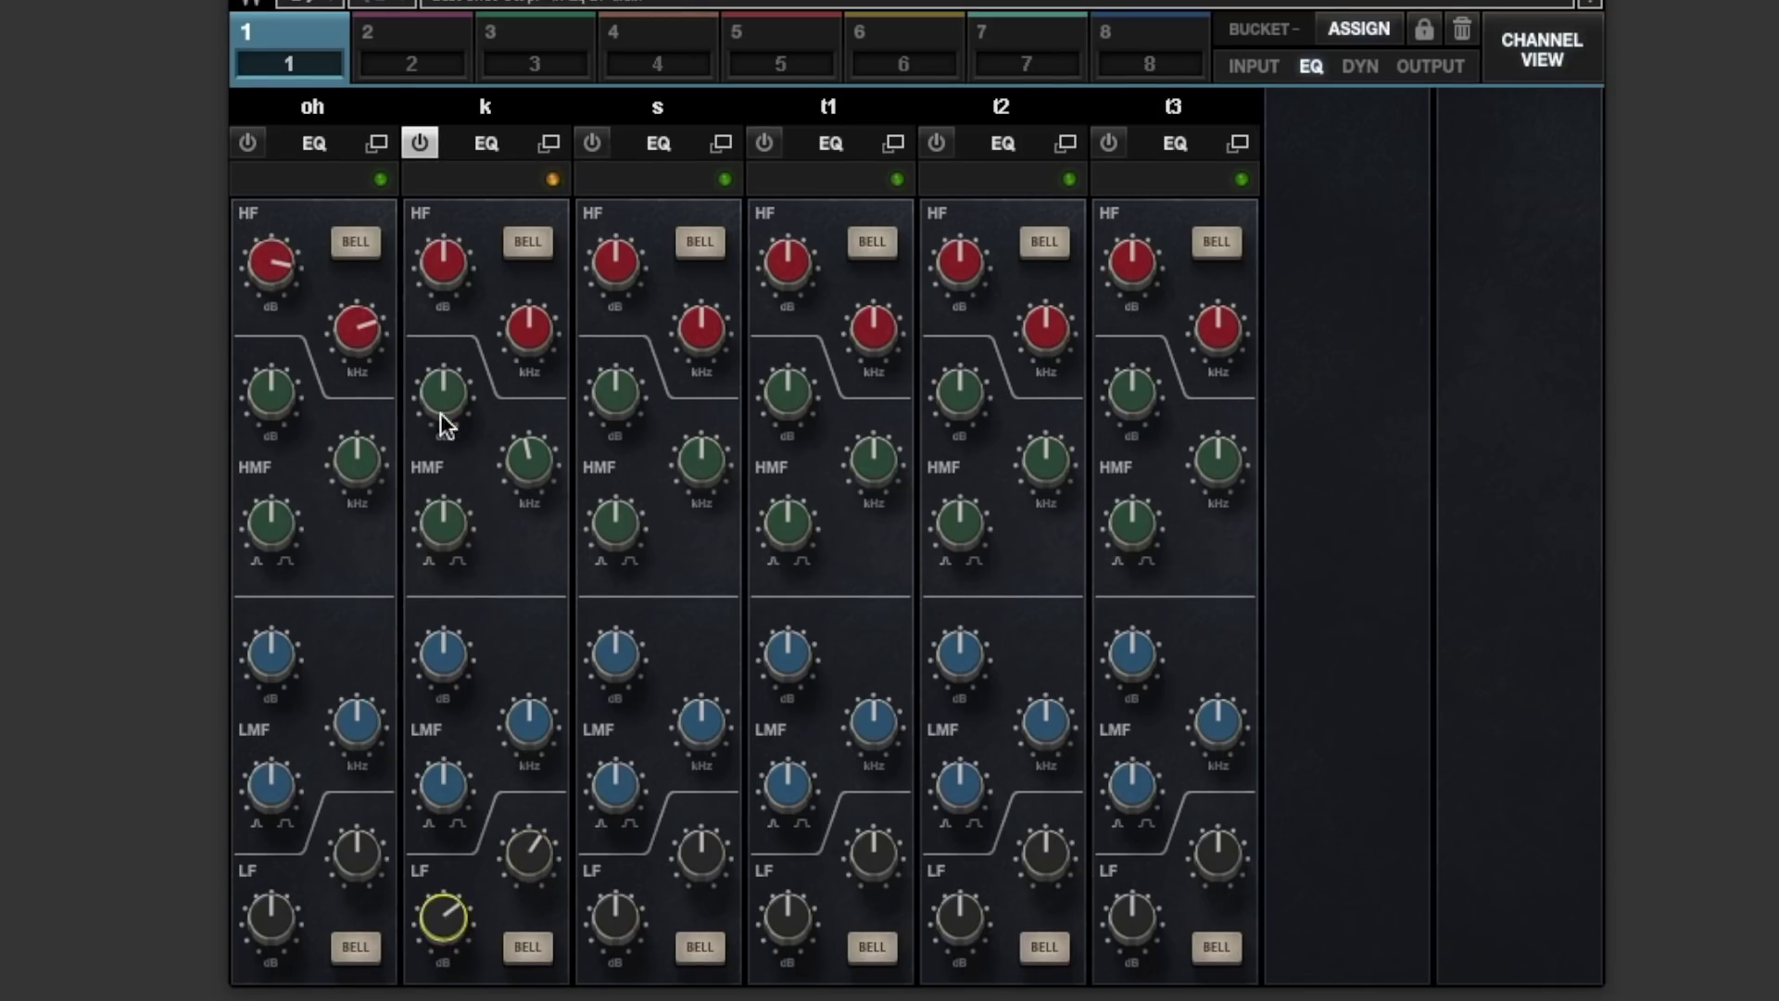
{"action": "left_click_drag", "start_coordinate": [441, 390], "coordinate": [437, 389]}
{"action": "left_click_drag", "start_coordinate": [525, 480], "coordinate": [530, 475]}
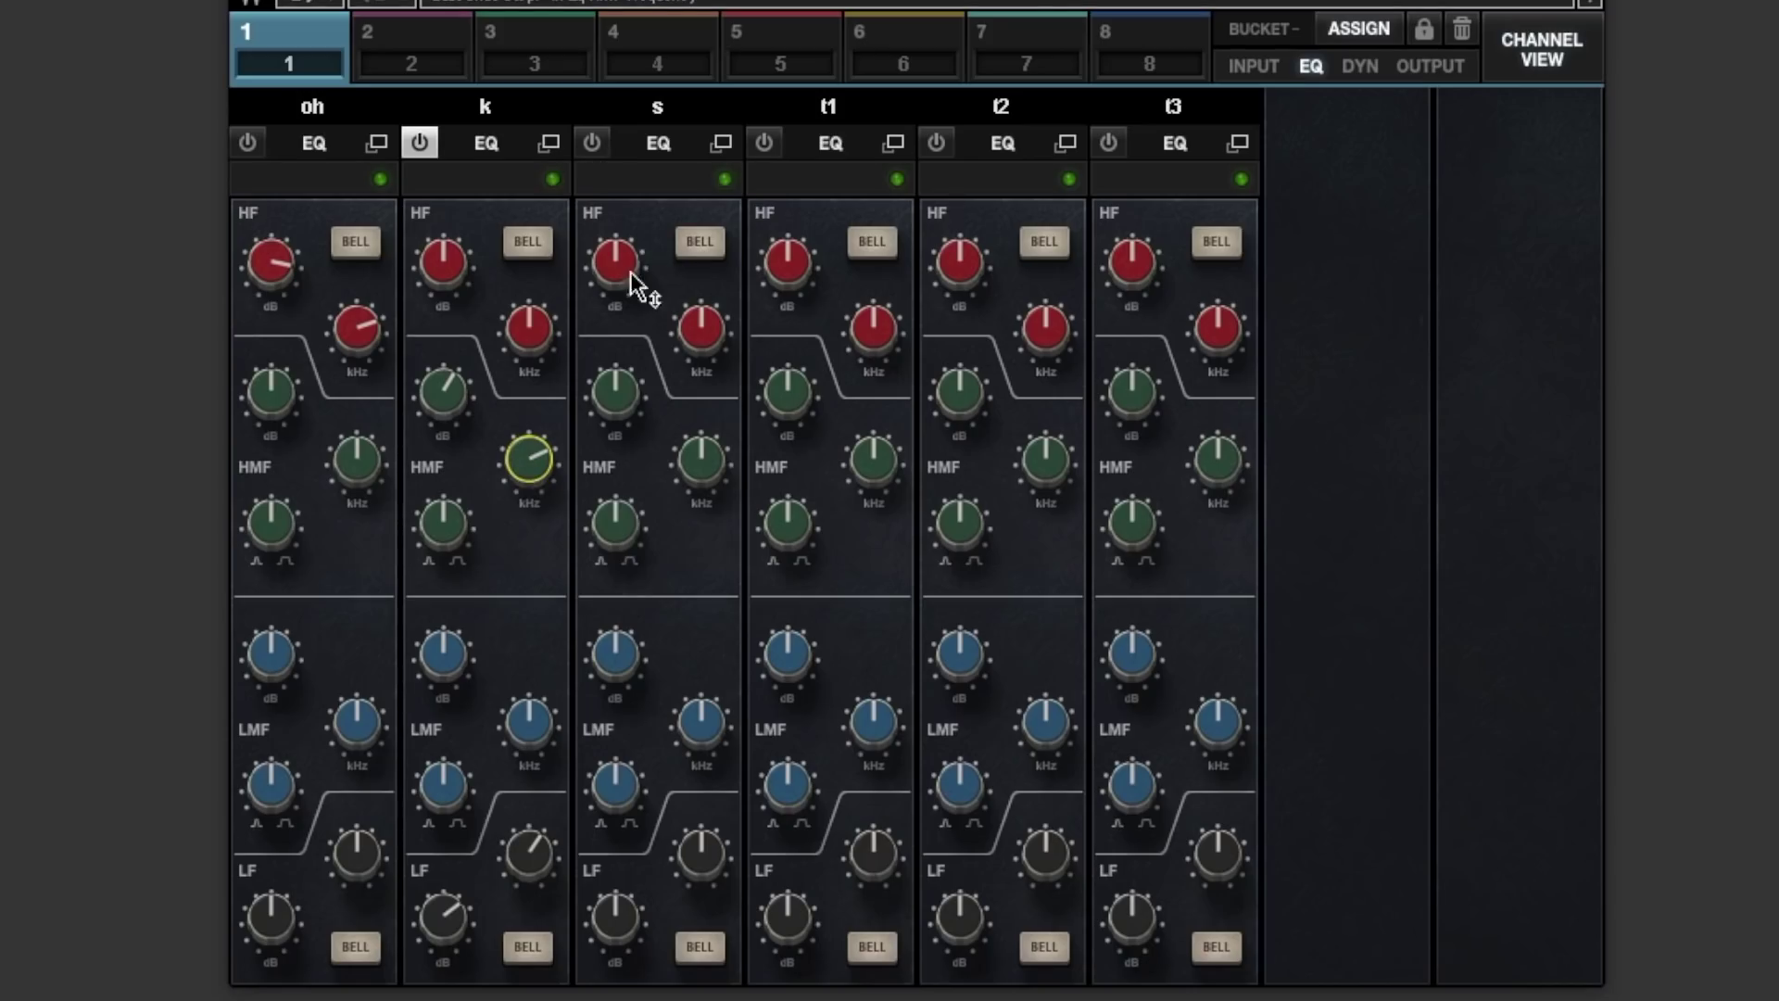
- Boost the s high frequencies by 6.9 dB around 8.5 kHz
{"action": "left_click_drag", "start_coordinate": [608, 275], "coordinate": [607, 258]}
{"action": "mouse_move", "coordinate": [701, 328]}
{"action": "left_mouse_down"}
{"action": "mouse_move", "coordinate": [701, 352]}
{"action": "mouse_move", "coordinate": [702, 328]}
{"action": "left_mouse_up"}
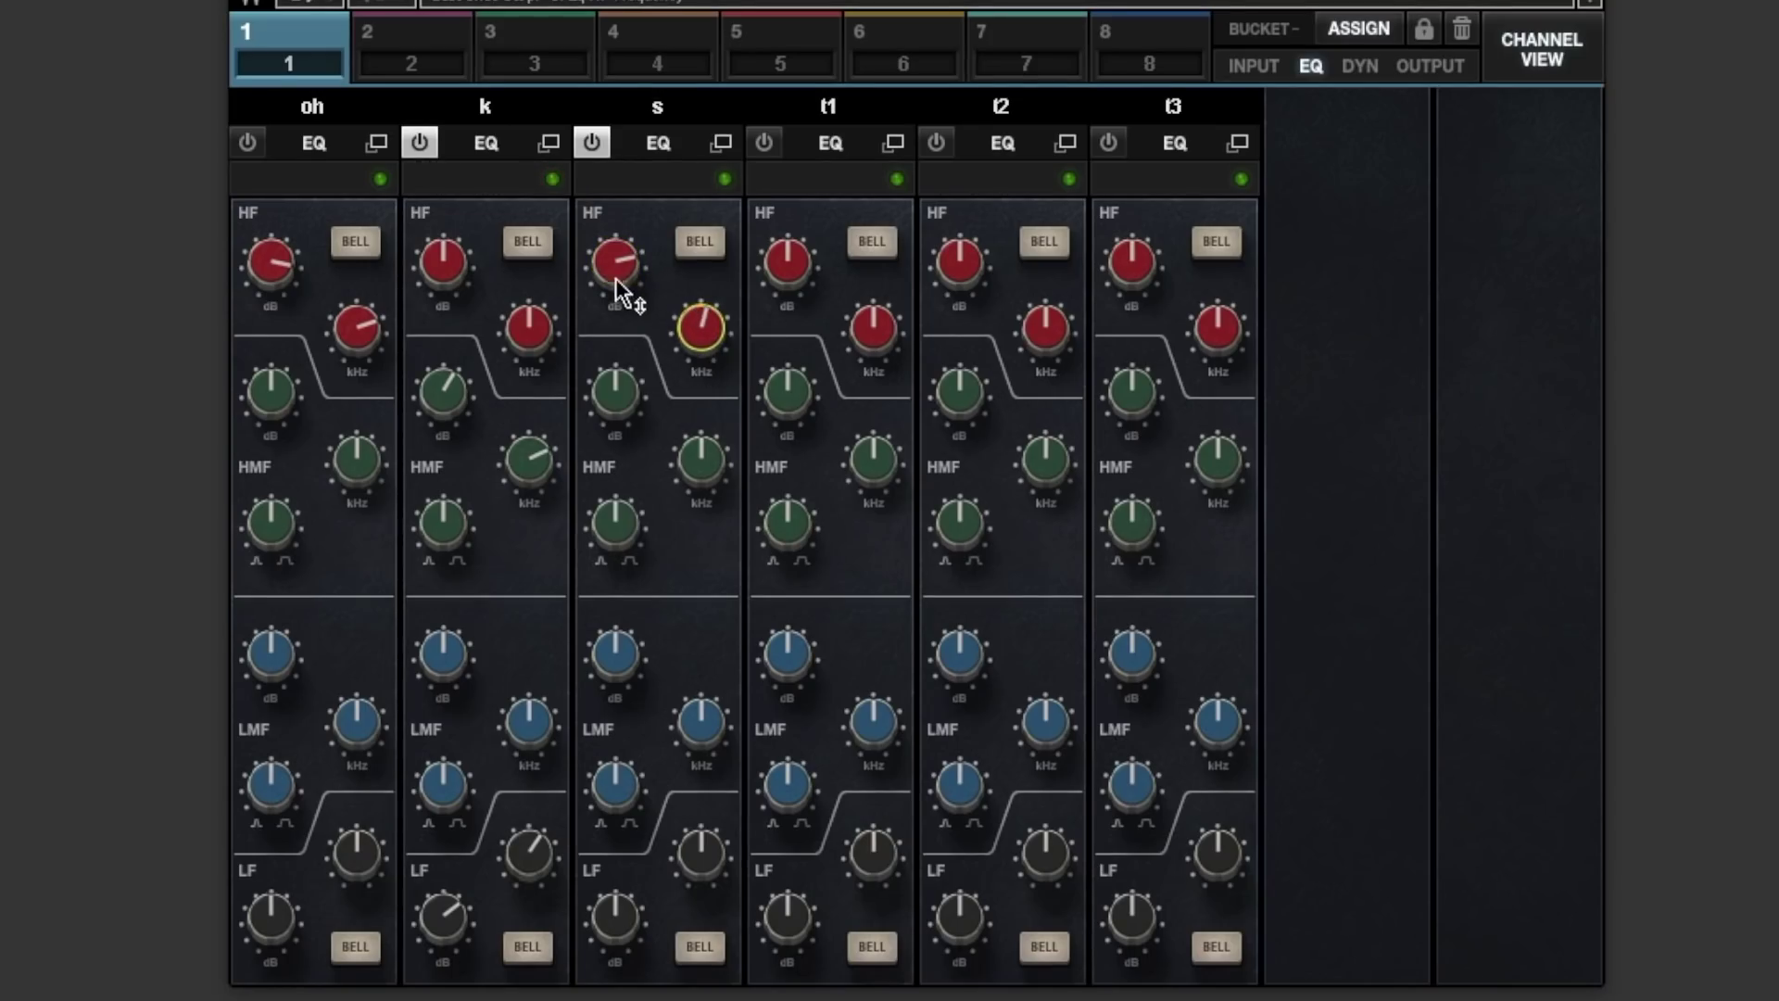
{"action": "left_click_drag", "start_coordinate": [615, 268], "coordinate": [615, 269]}
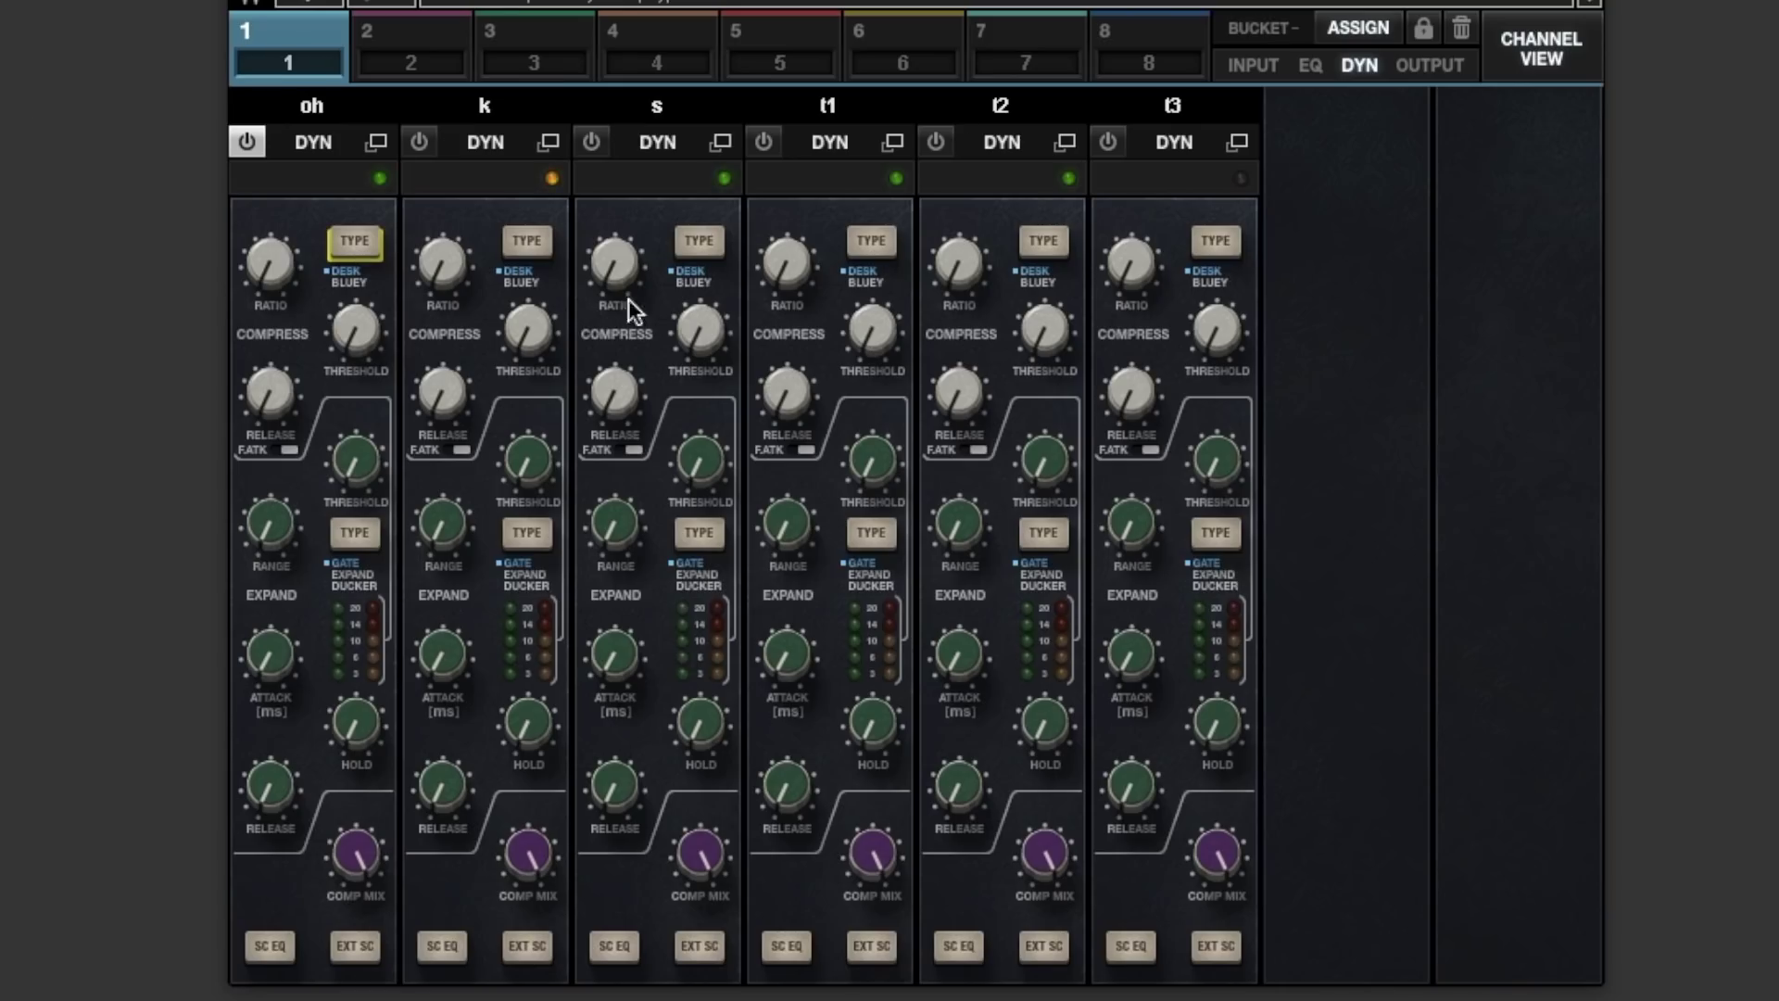
- Set s to BLUEY at 2.5:1 with threshold near -13.9, and k to BLUEY at 2.2:1
{"action": "left_click", "coordinate": [692, 241]}
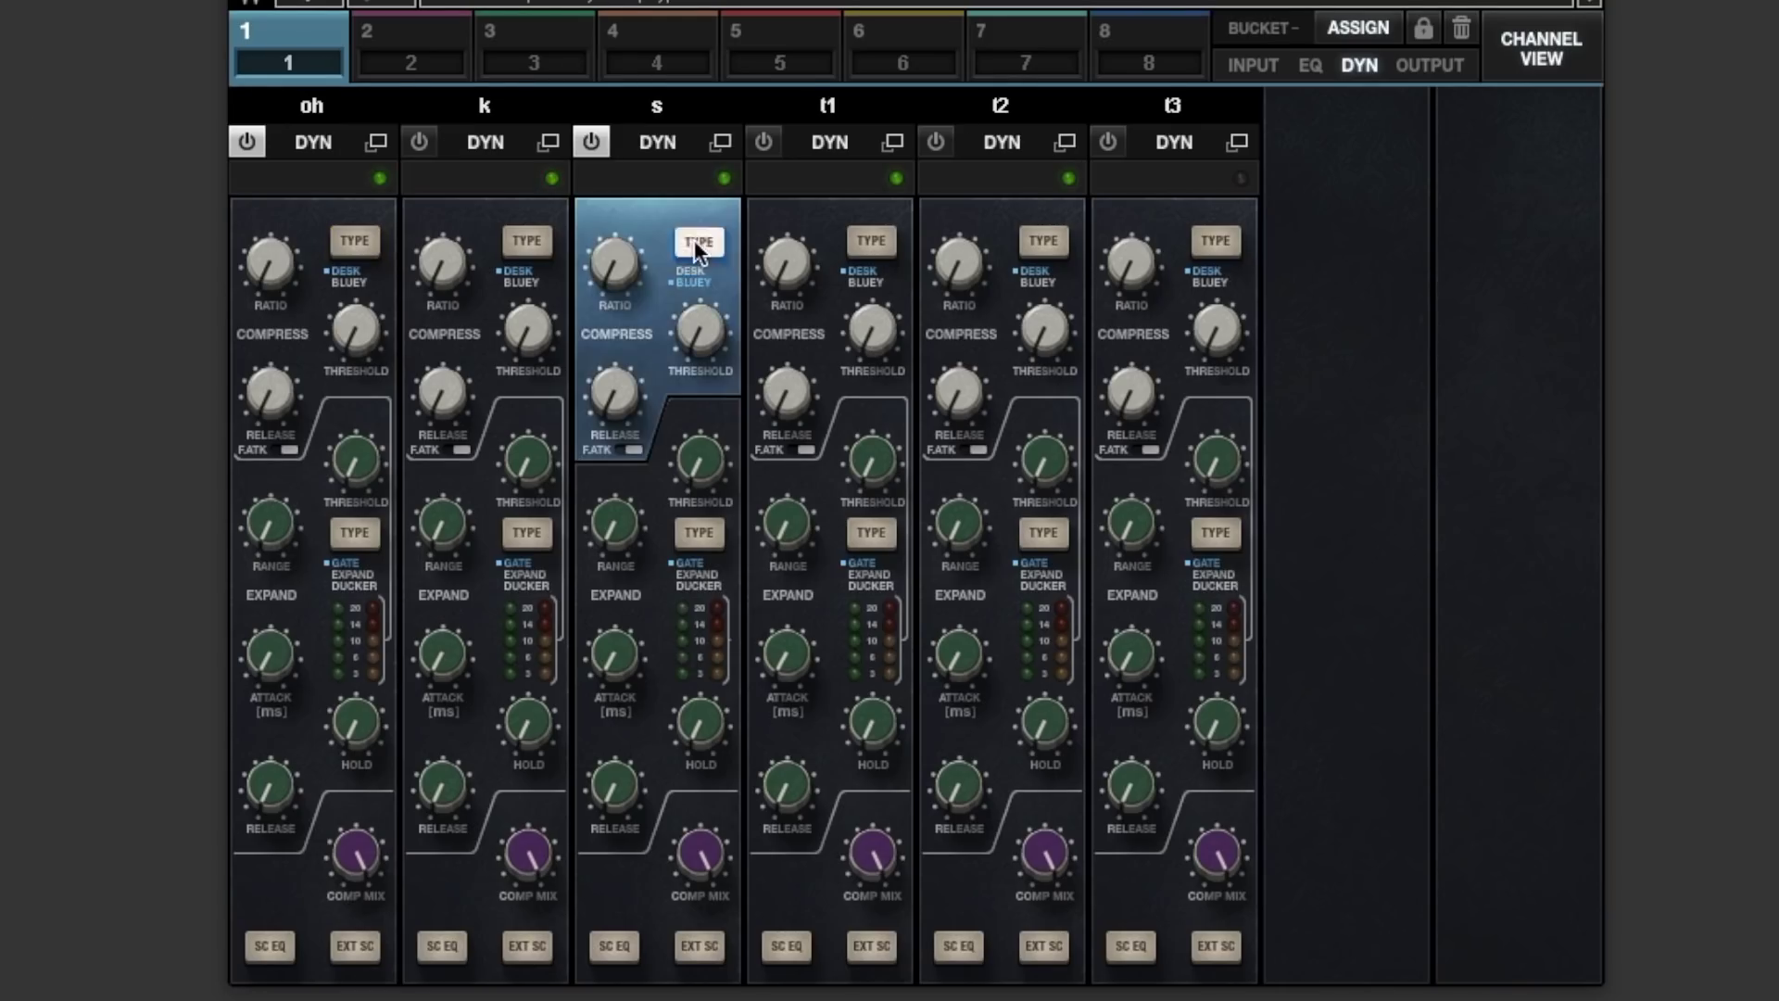
{"action": "left_click_drag", "start_coordinate": [619, 275], "coordinate": [619, 246]}
{"action": "left_click_drag", "start_coordinate": [709, 343], "coordinate": [701, 496]}
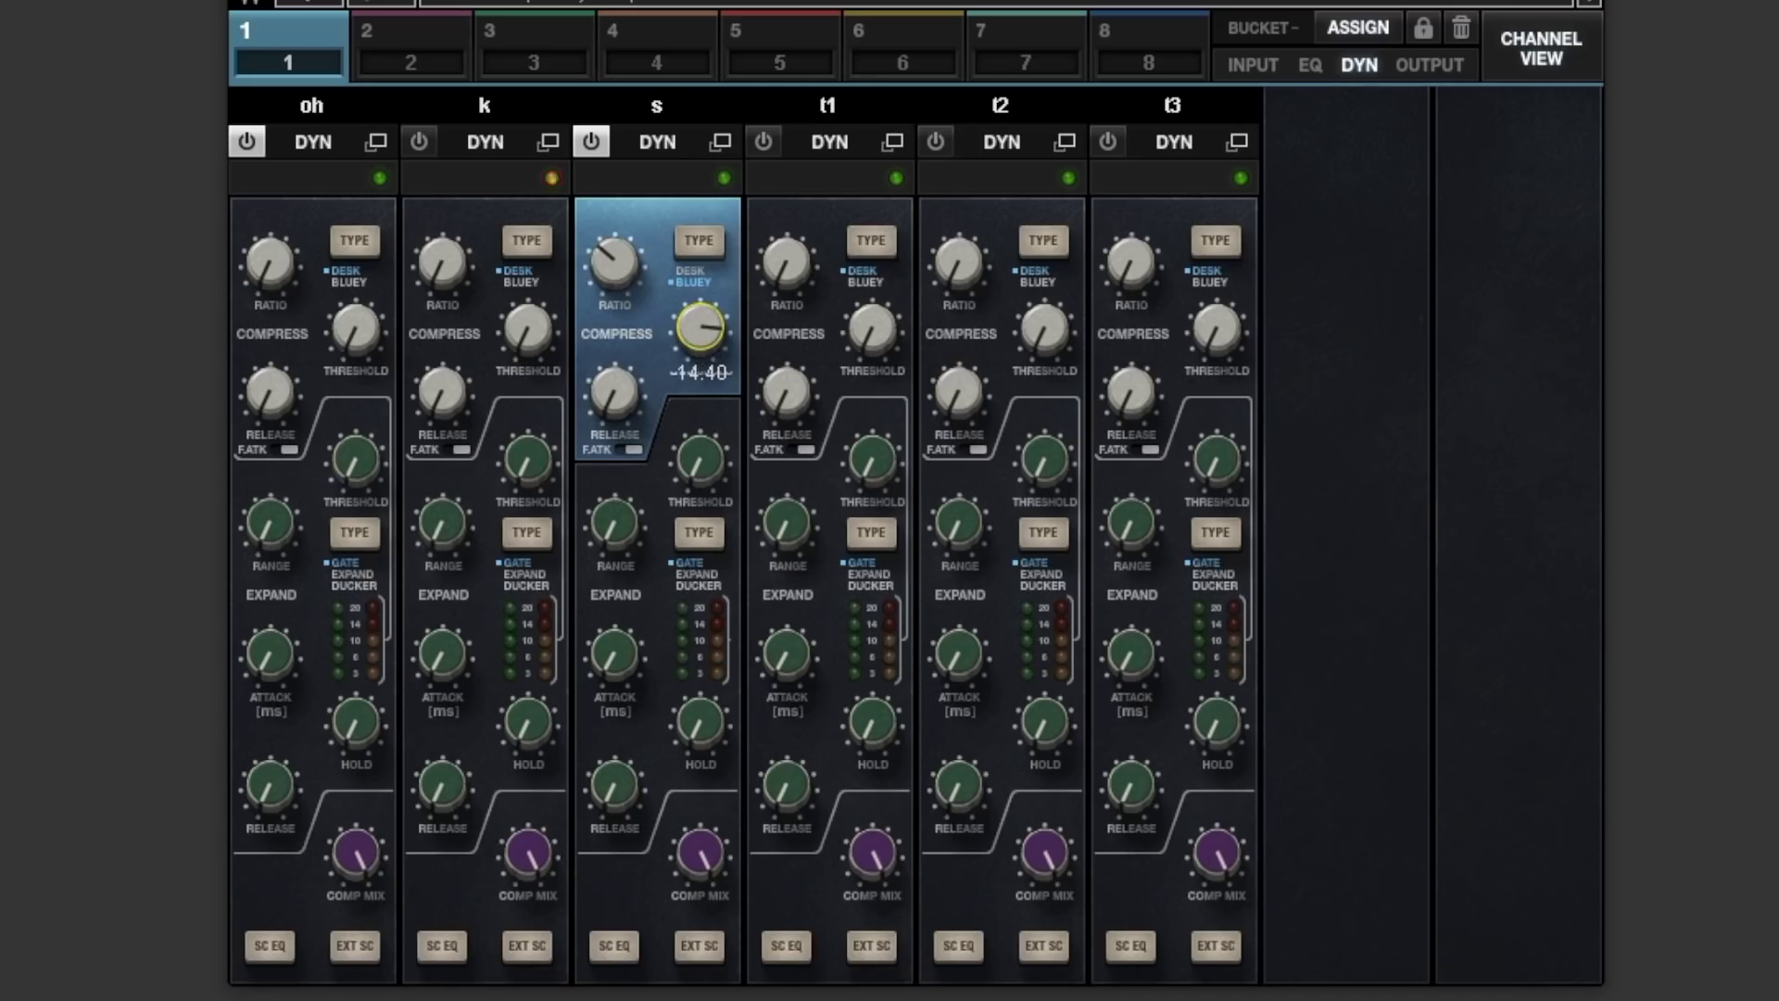
{"action": "left_click_drag", "start_coordinate": [701, 500], "coordinate": [701, 487]}
{"action": "left_click", "coordinate": [526, 243]}
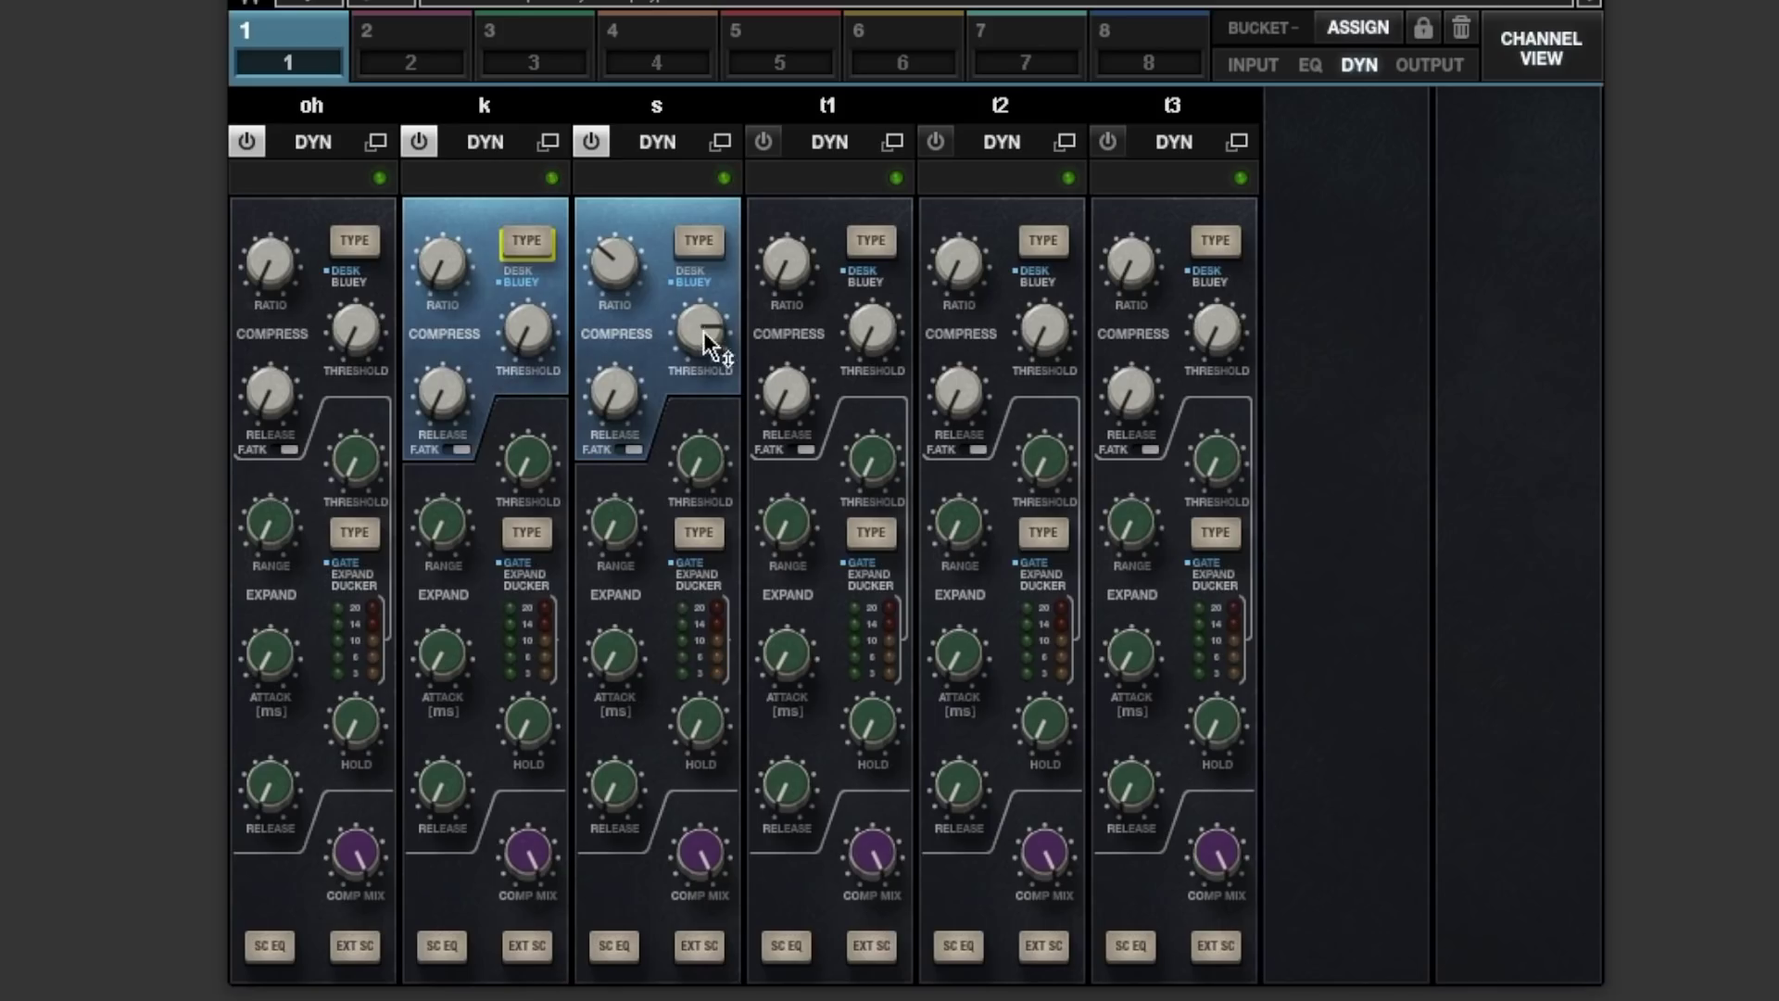
{"action": "left_click_drag", "start_coordinate": [443, 263], "coordinate": [527, 277]}
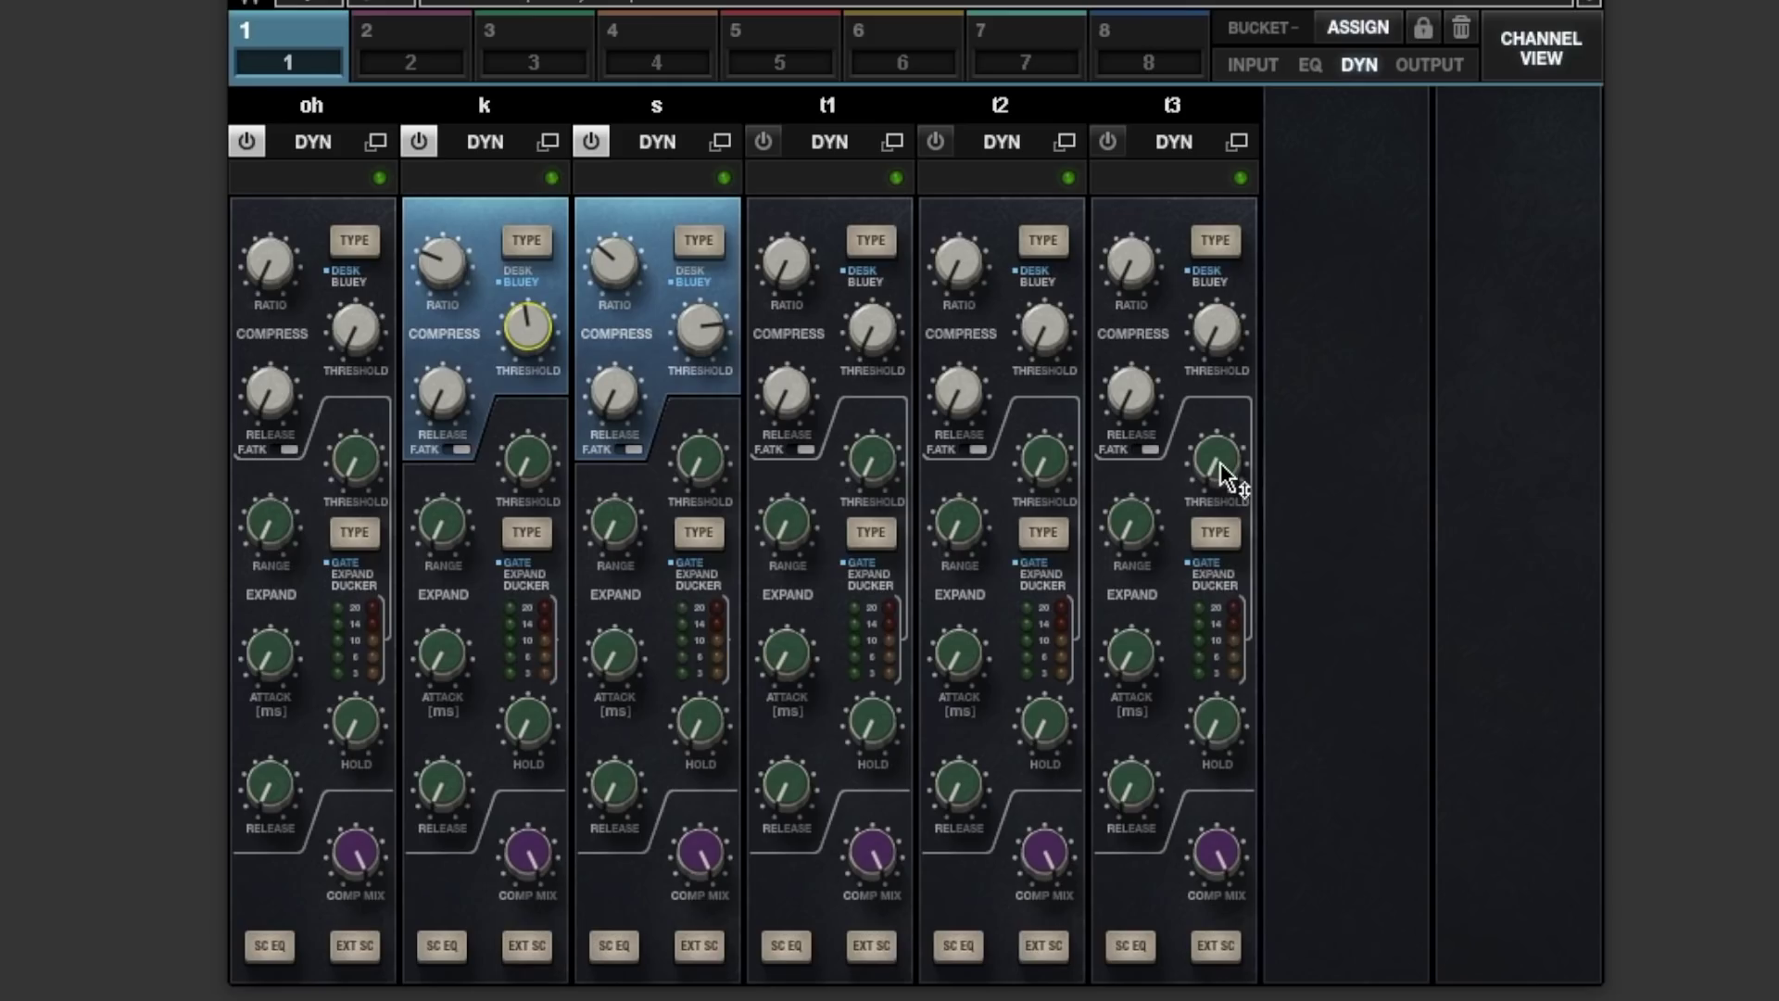
- Raise tom gate thresholds and hold, with ranges t1 10.76, t2 12.55, t3 about 10.36
{"action": "mouse_move", "coordinate": [1214, 476]}
{"action": "left_click_drag", "start_coordinate": [1184, 480], "coordinate": [1186, 440]}
{"action": "left_click_drag", "start_coordinate": [1044, 723], "coordinate": [1044, 700]}
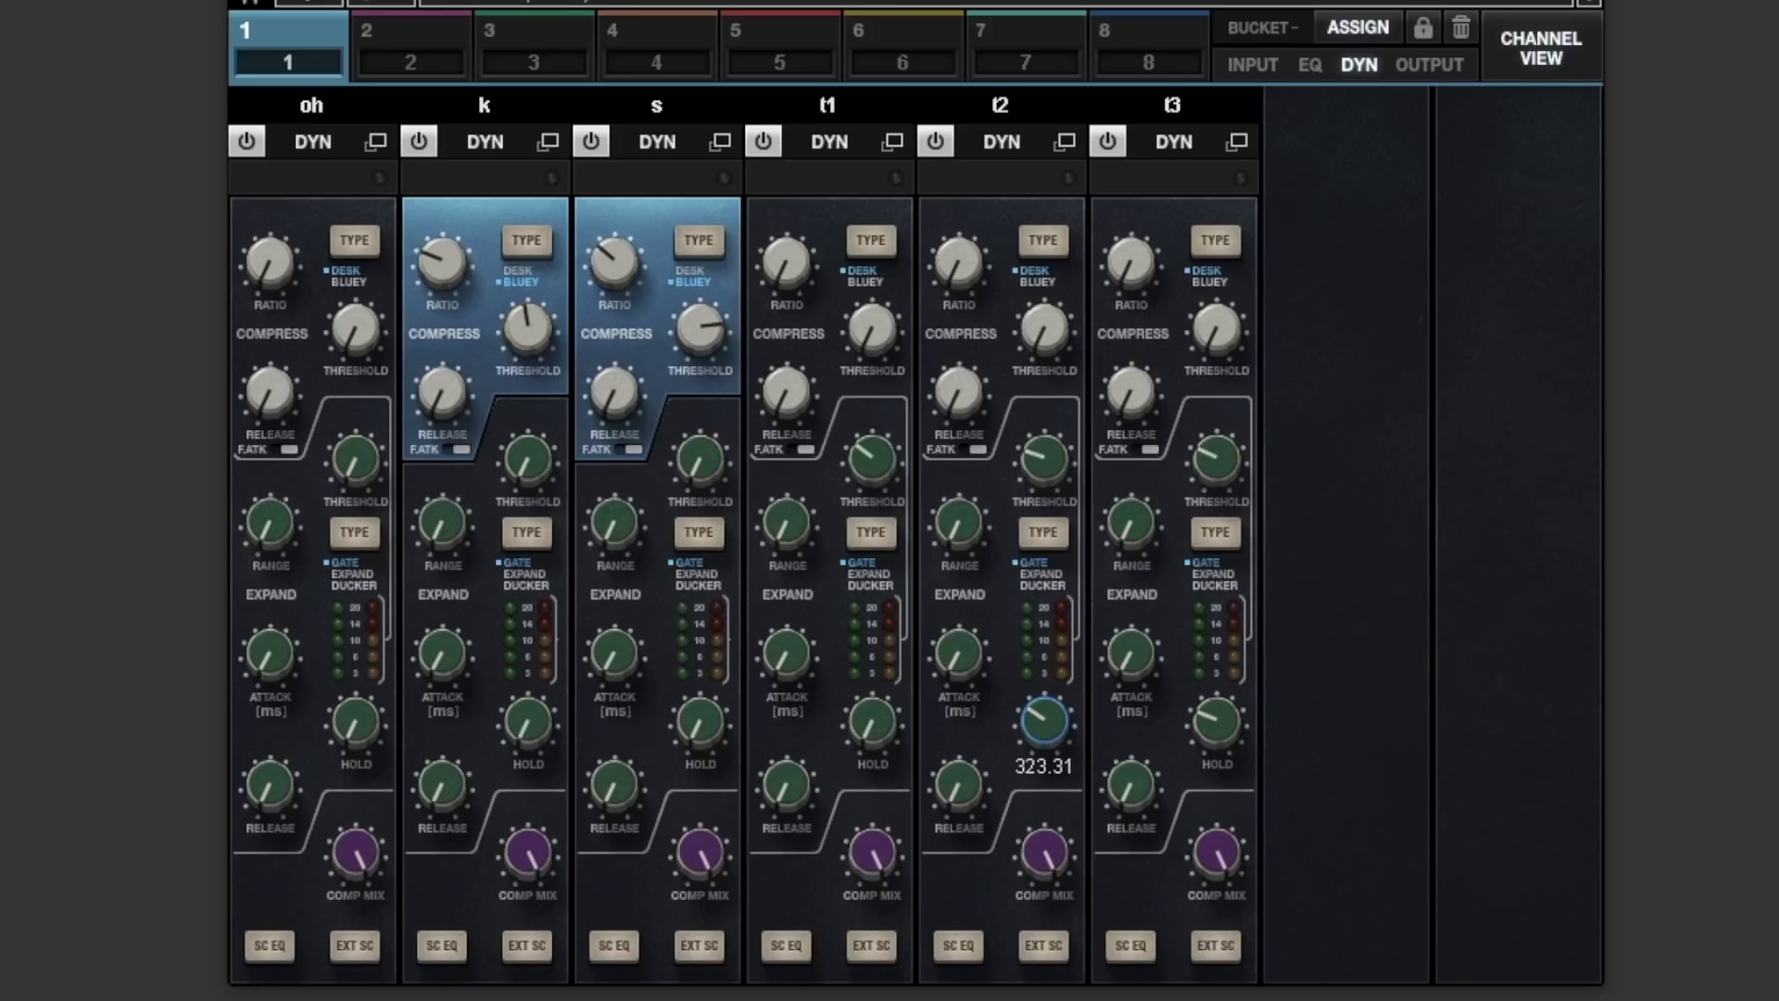
{"action": "left_click_drag", "start_coordinate": [862, 726], "coordinate": [871, 709]}
{"action": "left_click_drag", "start_coordinate": [788, 546], "coordinate": [787, 528]}
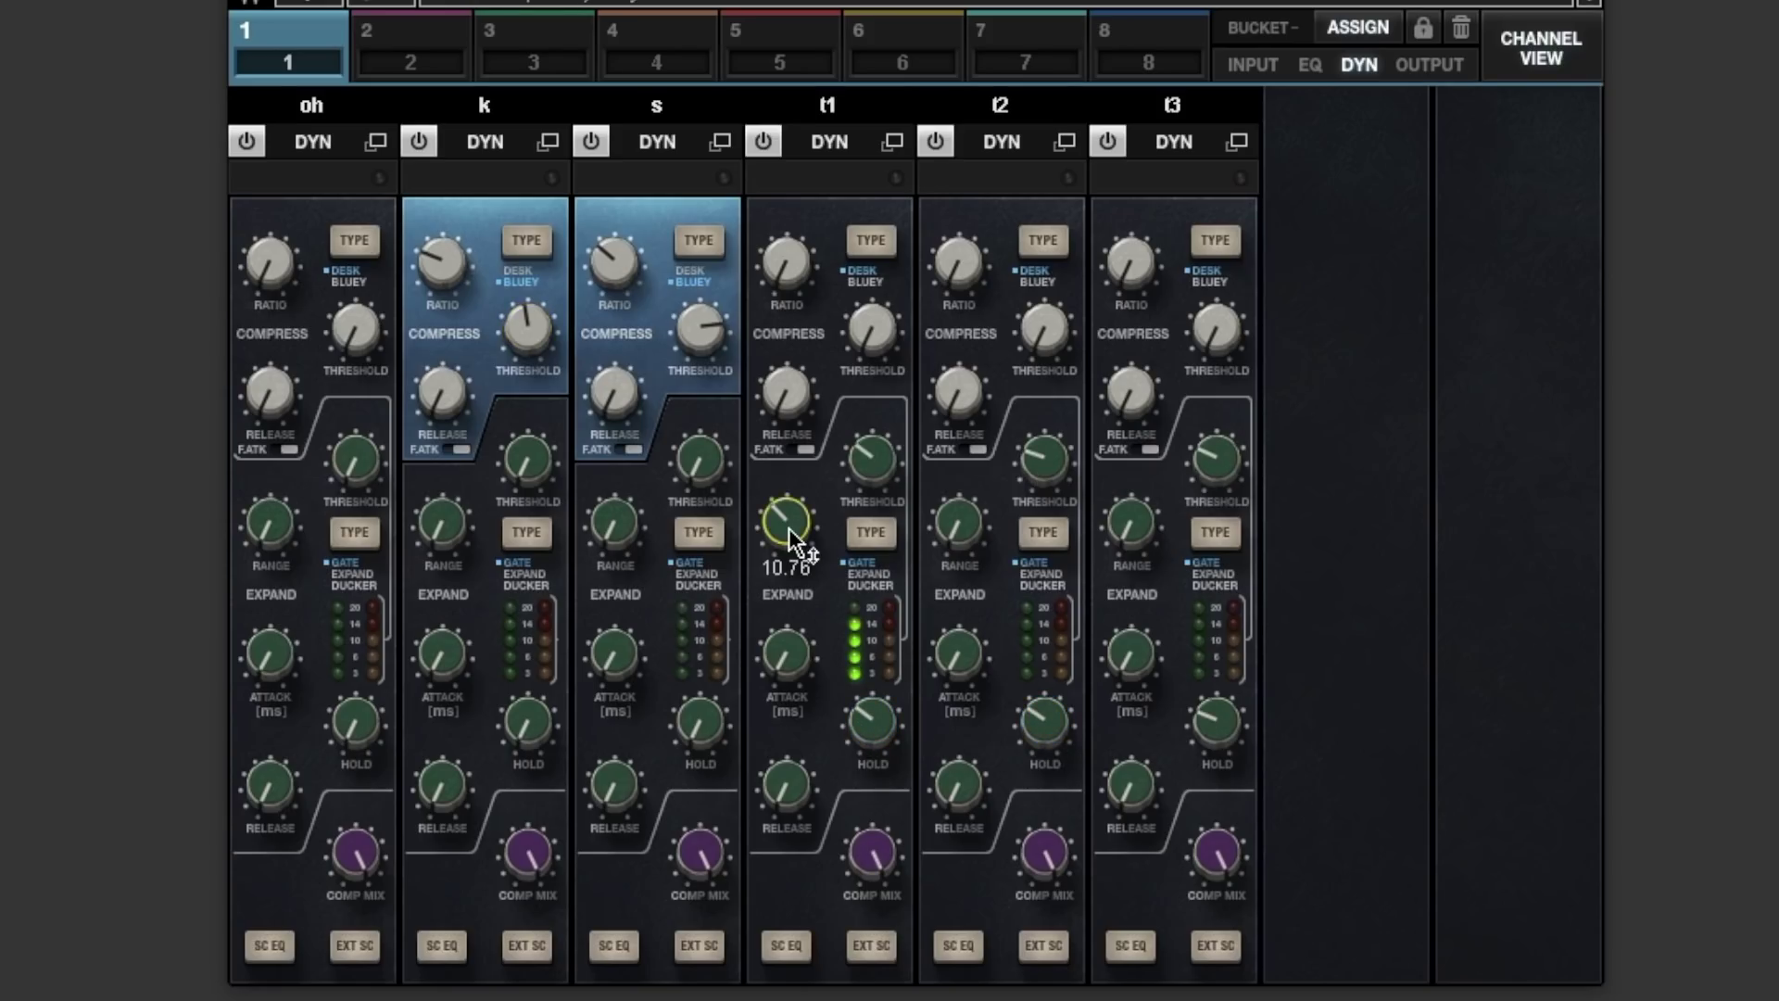
{"action": "left_click_drag", "start_coordinate": [958, 544], "coordinate": [958, 519]}
{"action": "left_click_drag", "start_coordinate": [1132, 521], "coordinate": [1131, 501]}
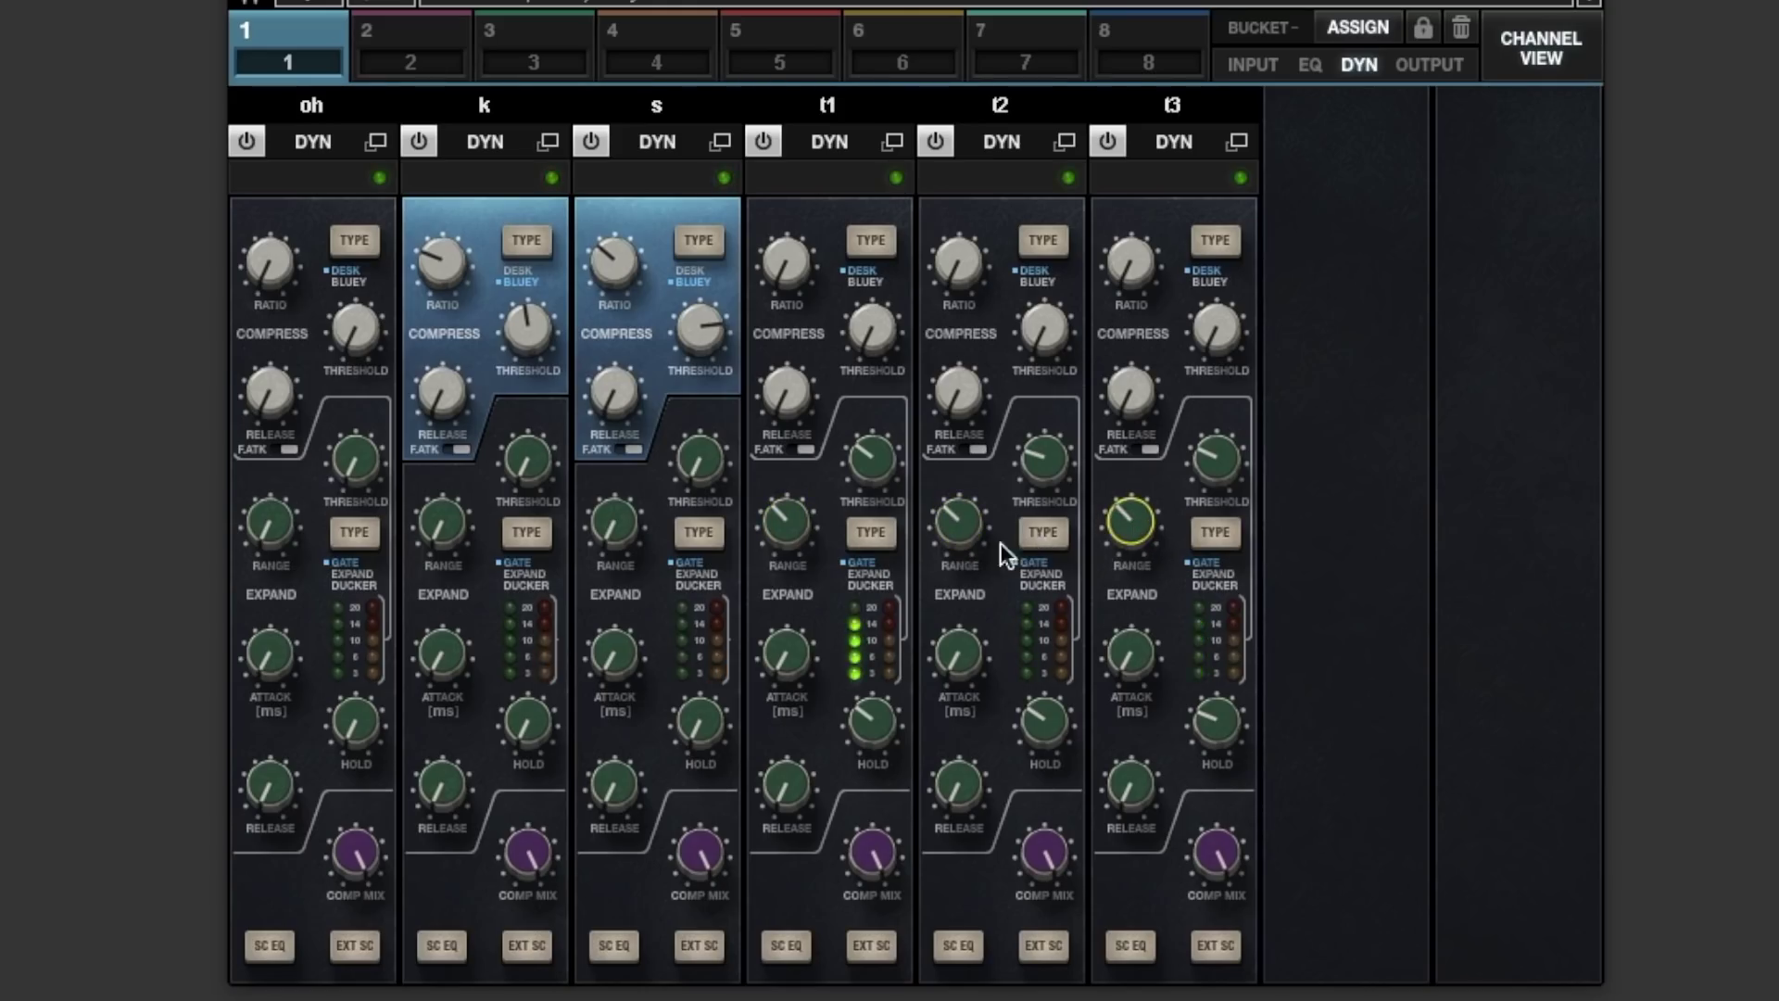
{"action": "left_click_drag", "start_coordinate": [965, 531], "coordinate": [963, 528]}
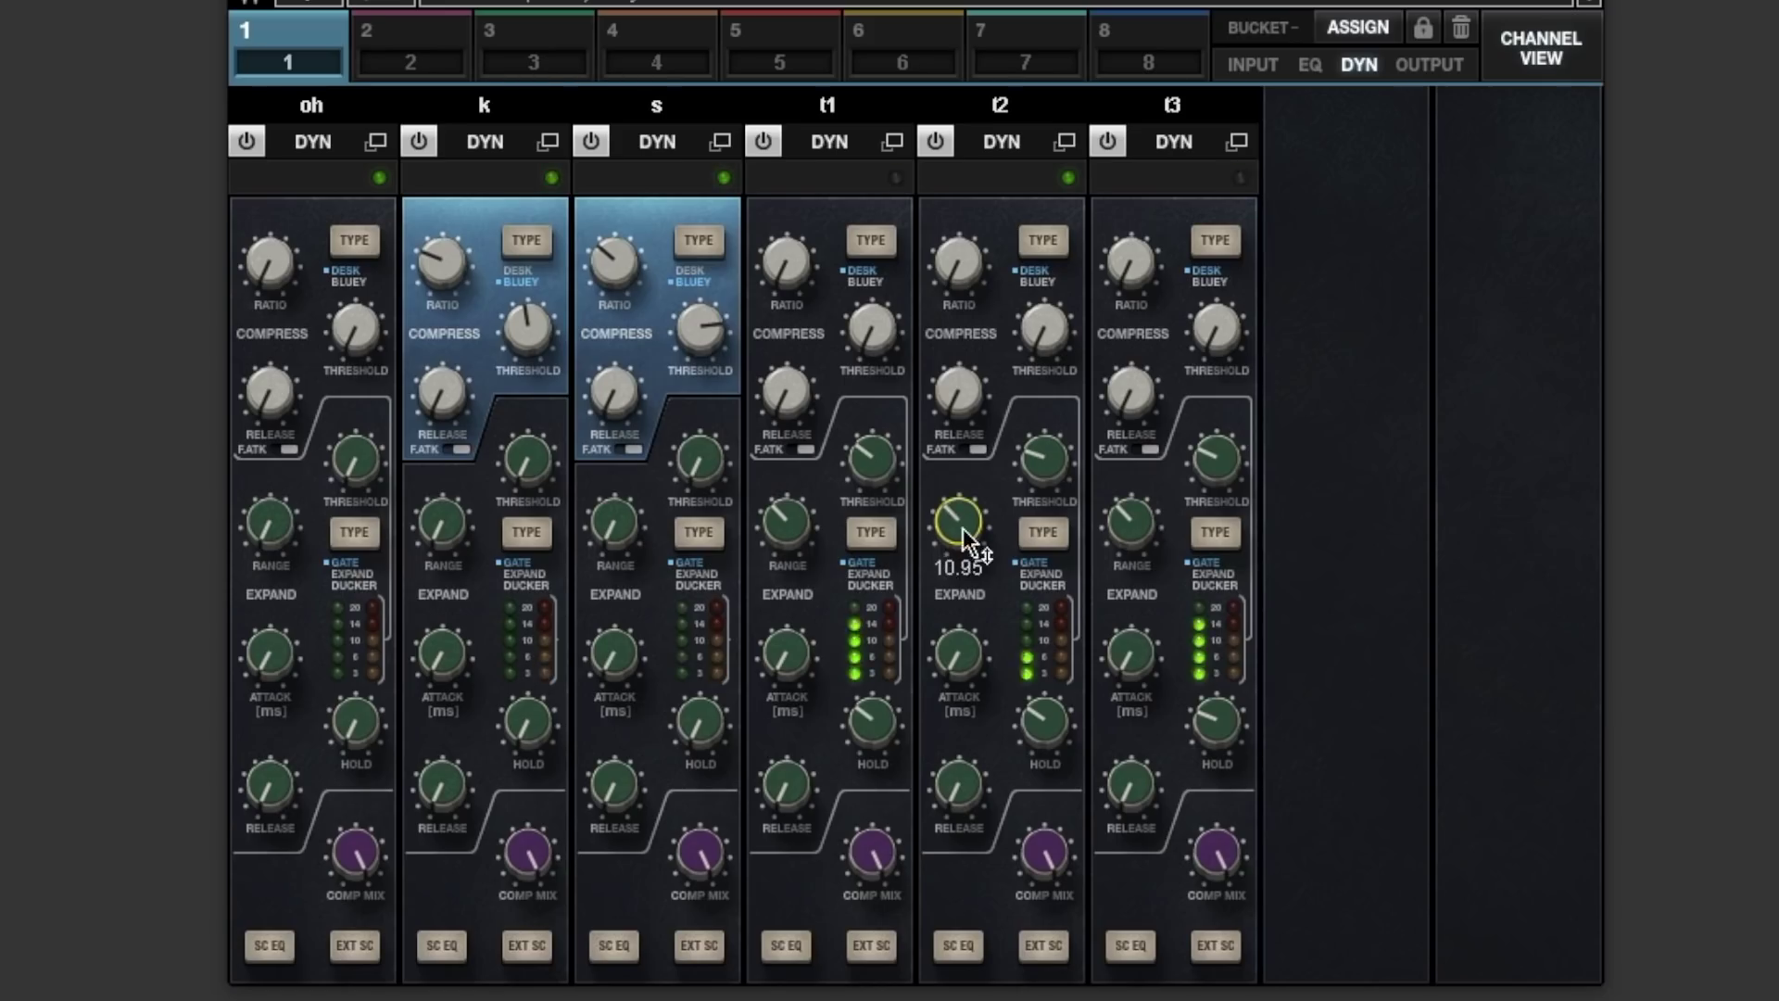
- Fine-tune tom gate thresholds: t1 -9.41, t2 about -15.55, t3 about -9.9
{"action": "left_click", "coordinate": [871, 458]}
{"action": "left_click_drag", "start_coordinate": [871, 458], "coordinate": [871, 453]}
{"action": "left_click_drag", "start_coordinate": [1044, 457], "coordinate": [1044, 441]}
{"action": "left_click_drag", "start_coordinate": [1221, 457], "coordinate": [1221, 448]}
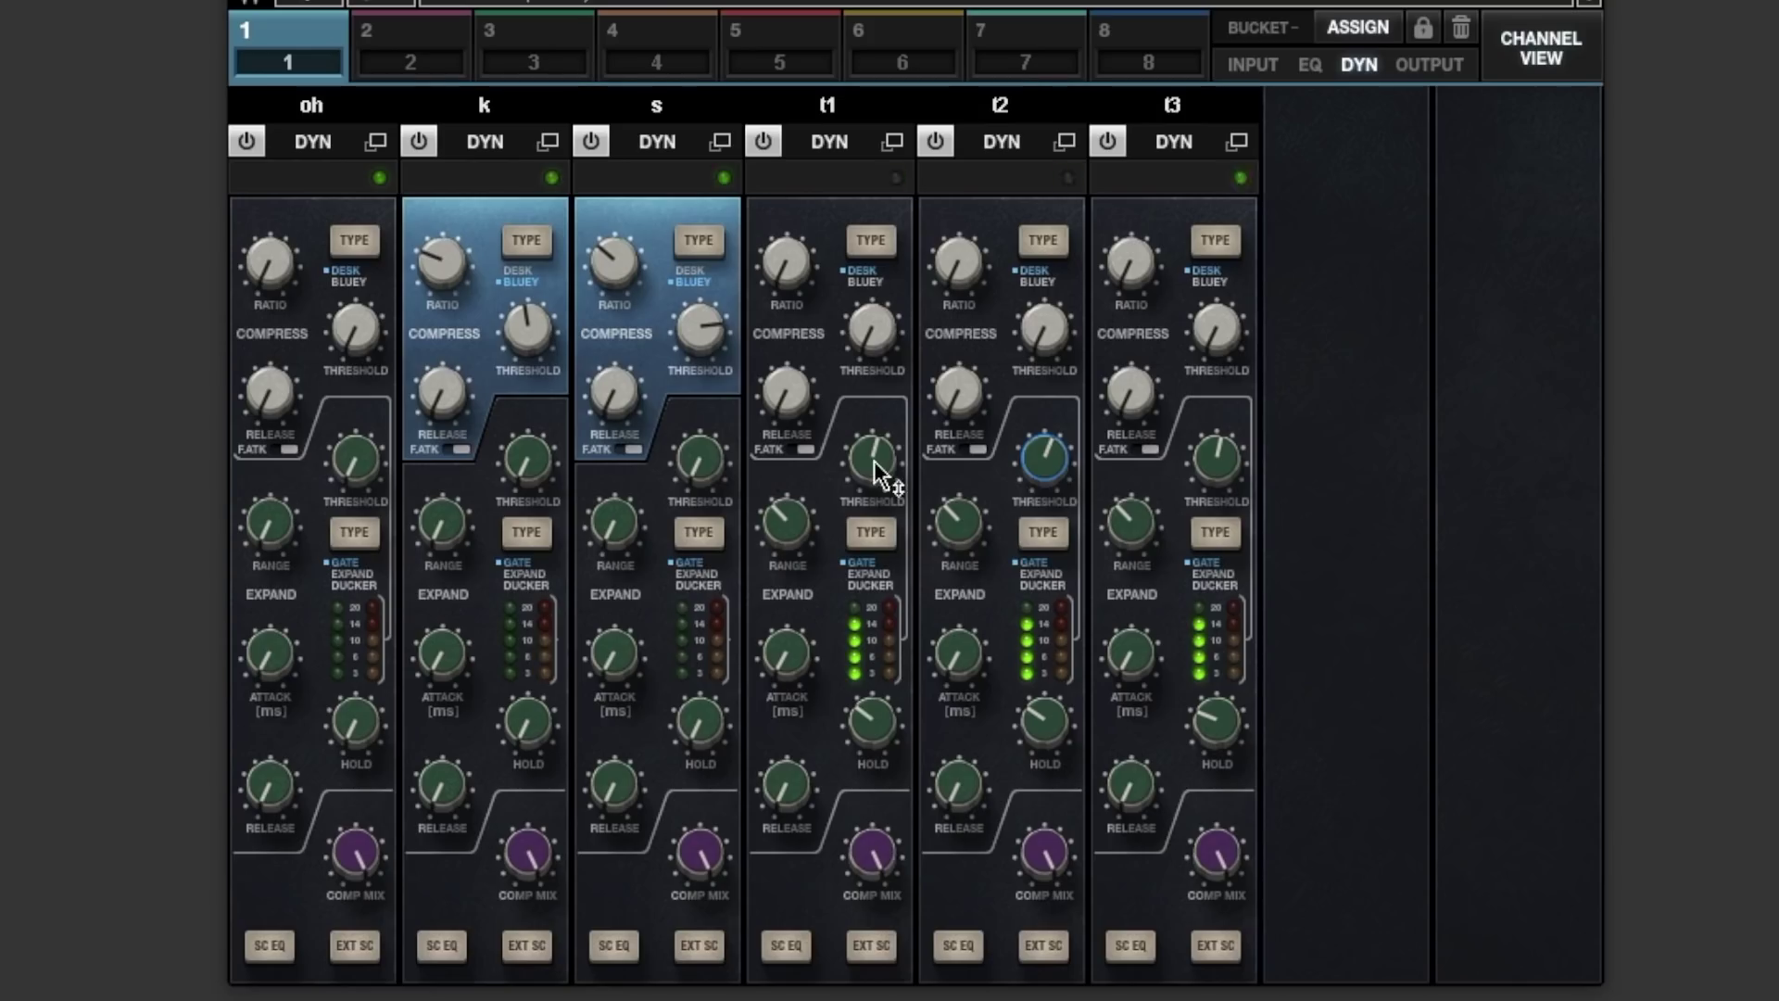
{"action": "left_click_drag", "start_coordinate": [872, 458], "coordinate": [872, 458]}
{"action": "mouse_move", "coordinate": [1214, 466]}
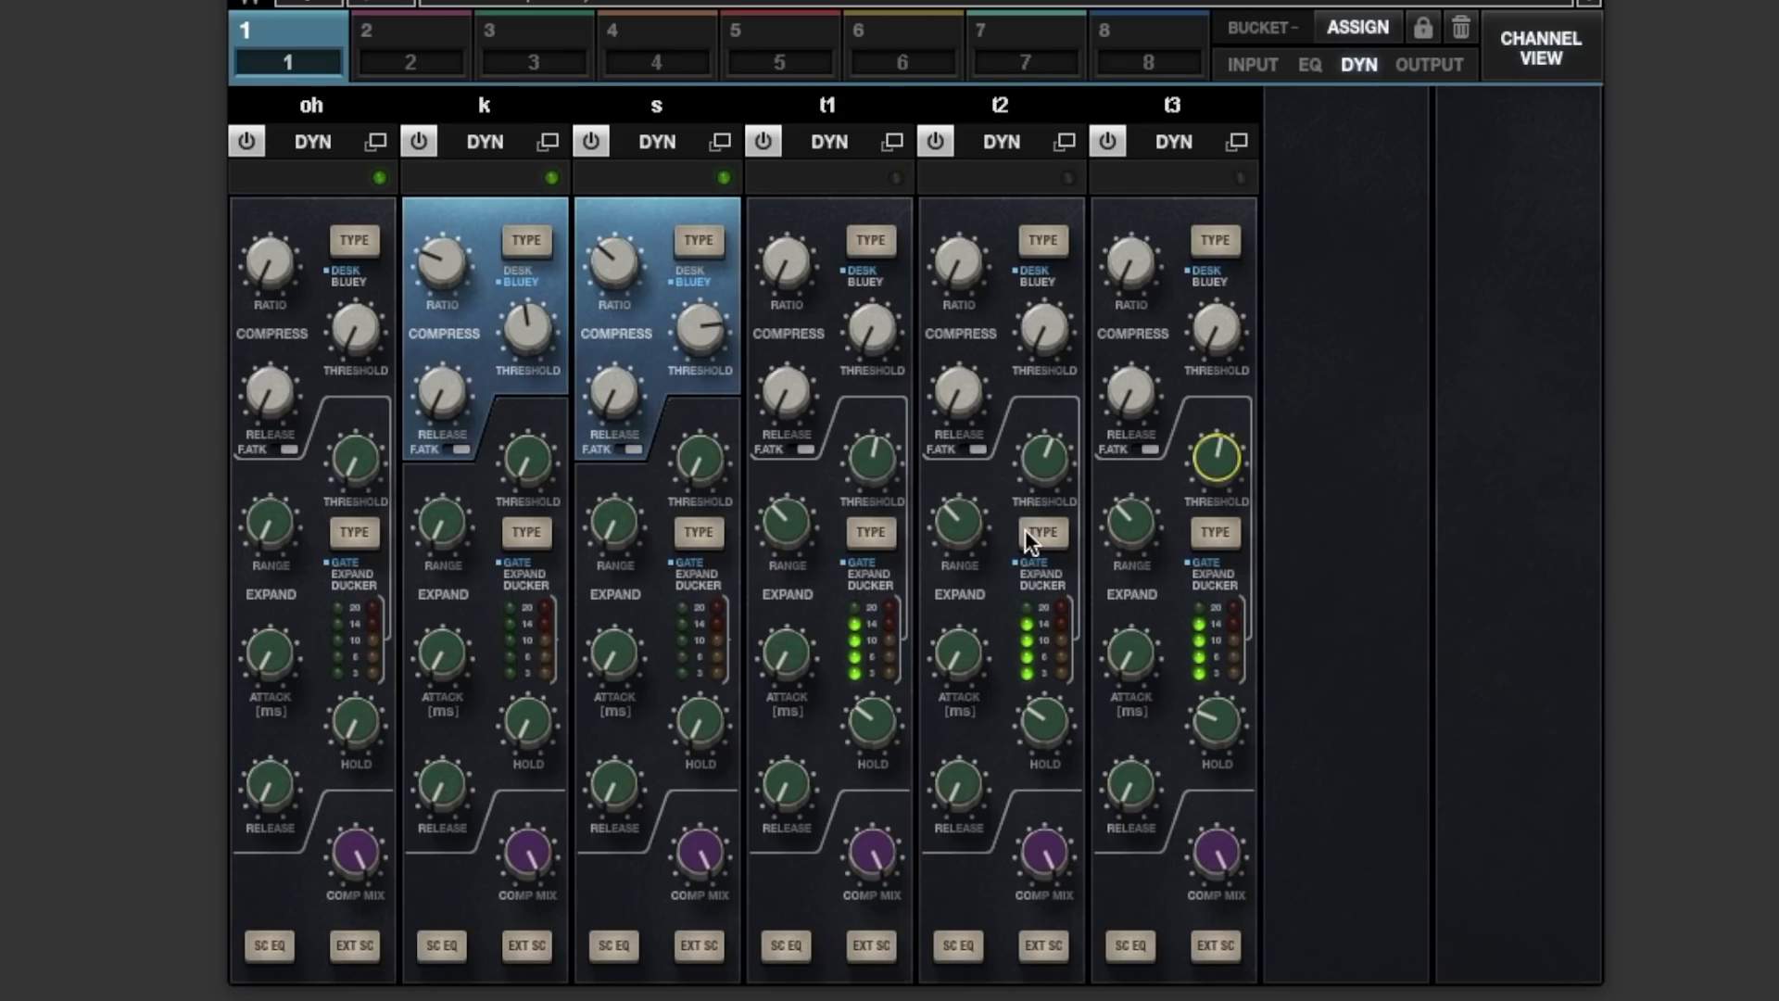
- Drop the s fader about 3 dB, then lower keys.cm in bucket 2 to -8.5 dB
{"action": "left_click", "coordinate": [1419, 67]}
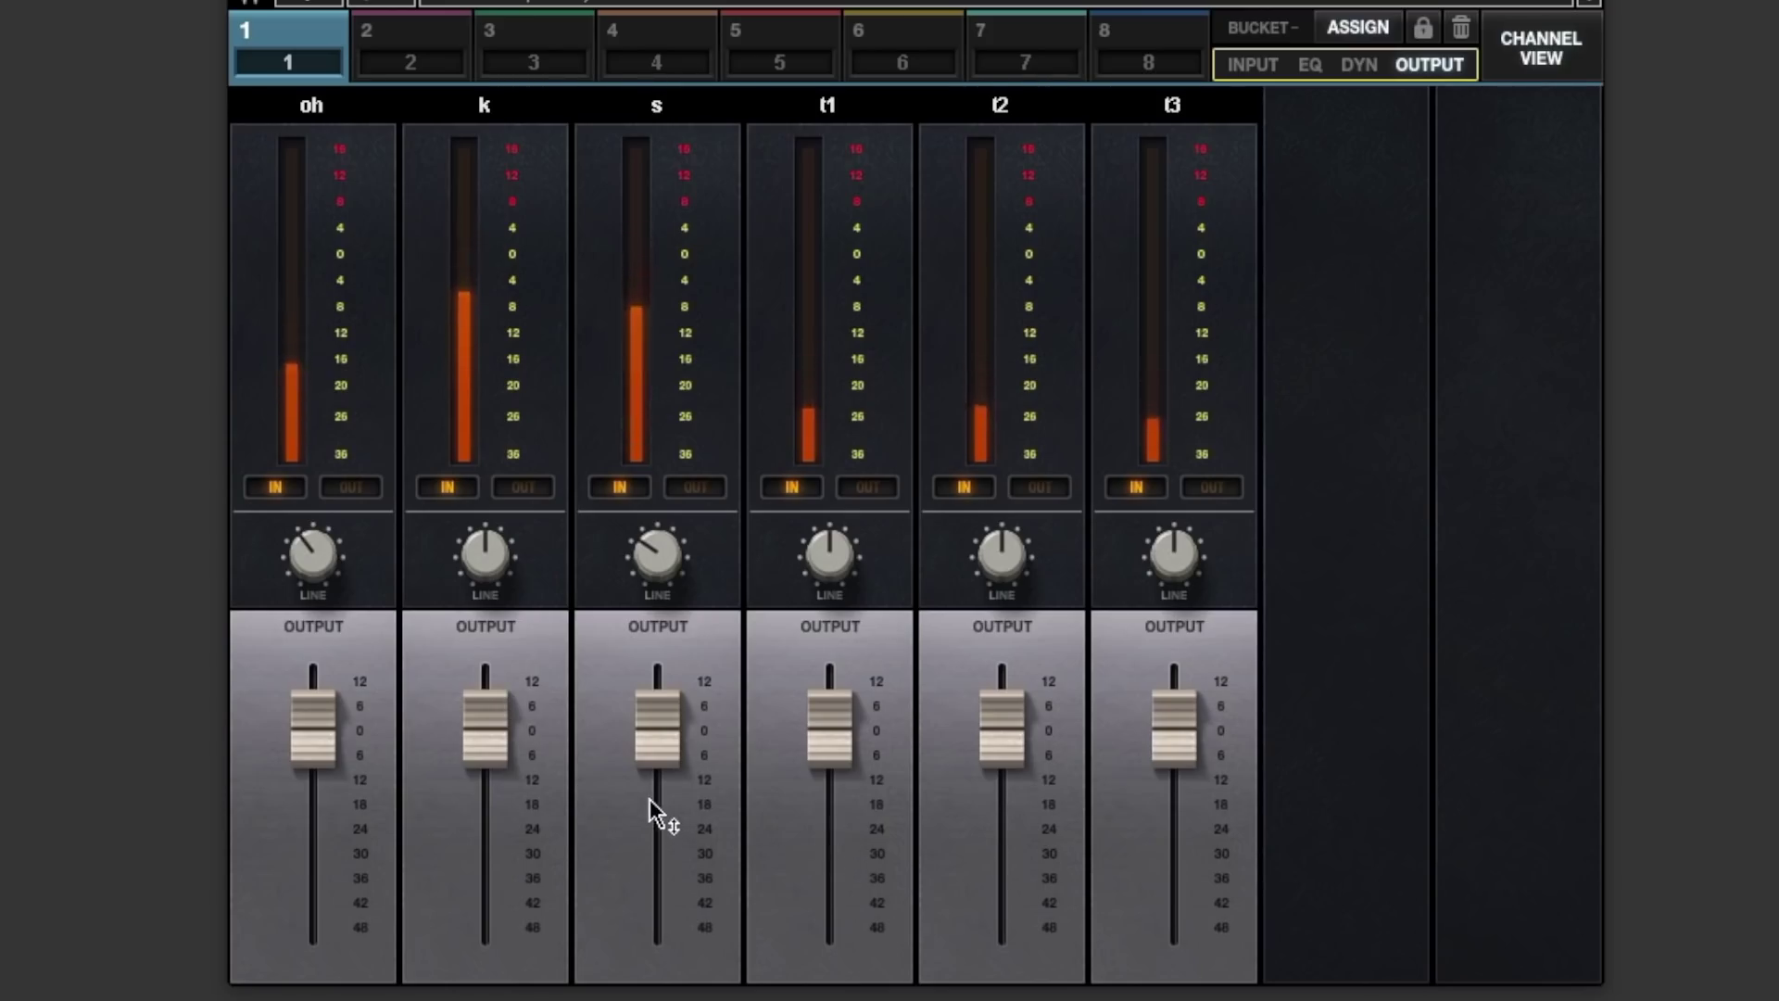
{"action": "mouse_move", "coordinate": [644, 734]}
{"action": "left_click_drag", "start_coordinate": [643, 731], "coordinate": [641, 740]}
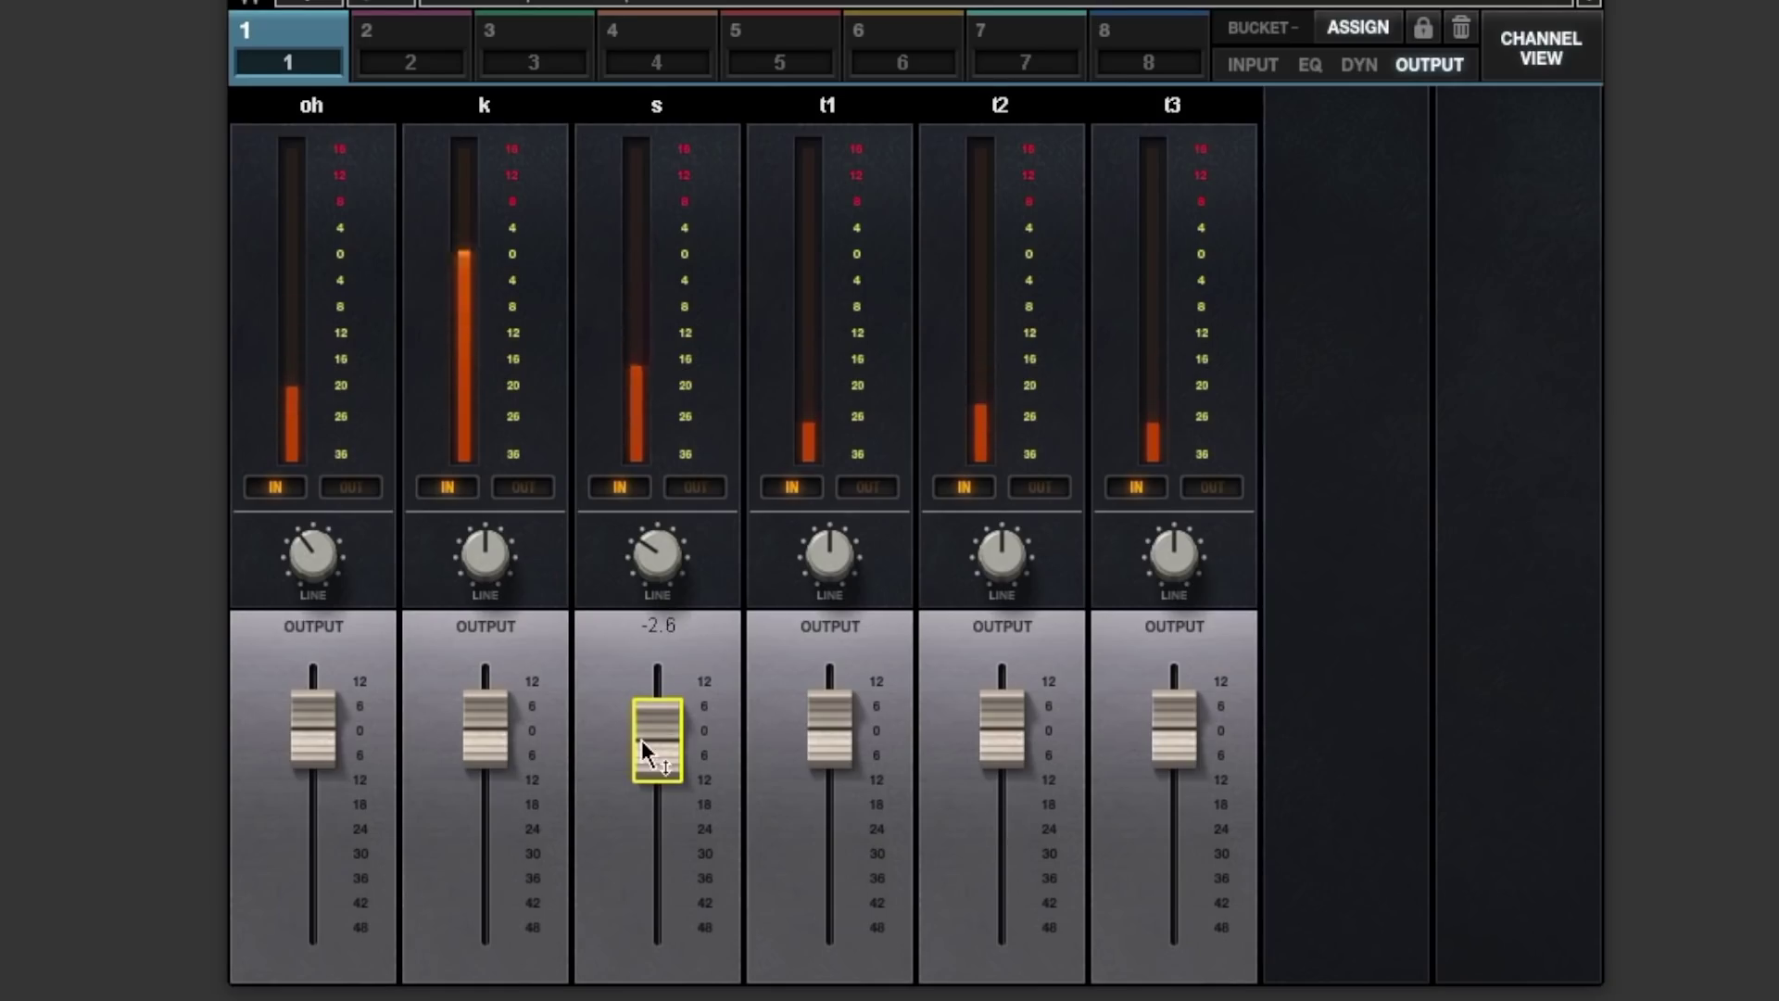
{"action": "left_click", "coordinate": [420, 37]}
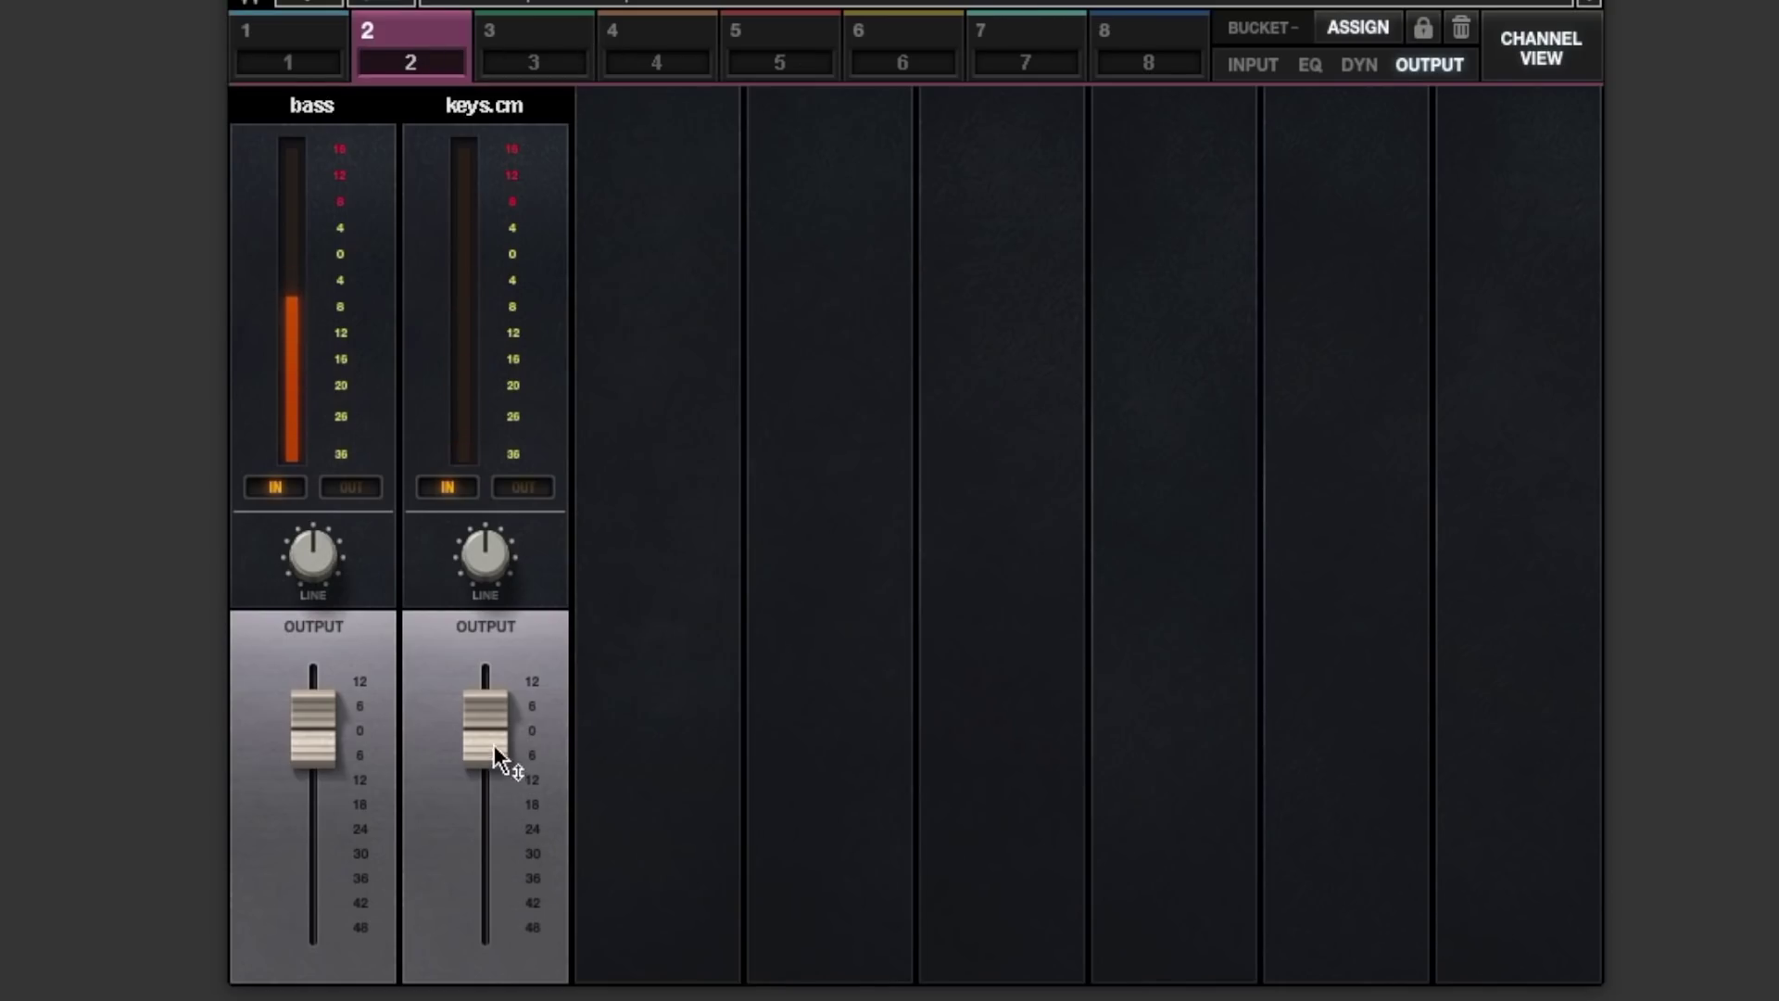
{"action": "left_click_drag", "start_coordinate": [498, 746], "coordinate": [499, 782]}
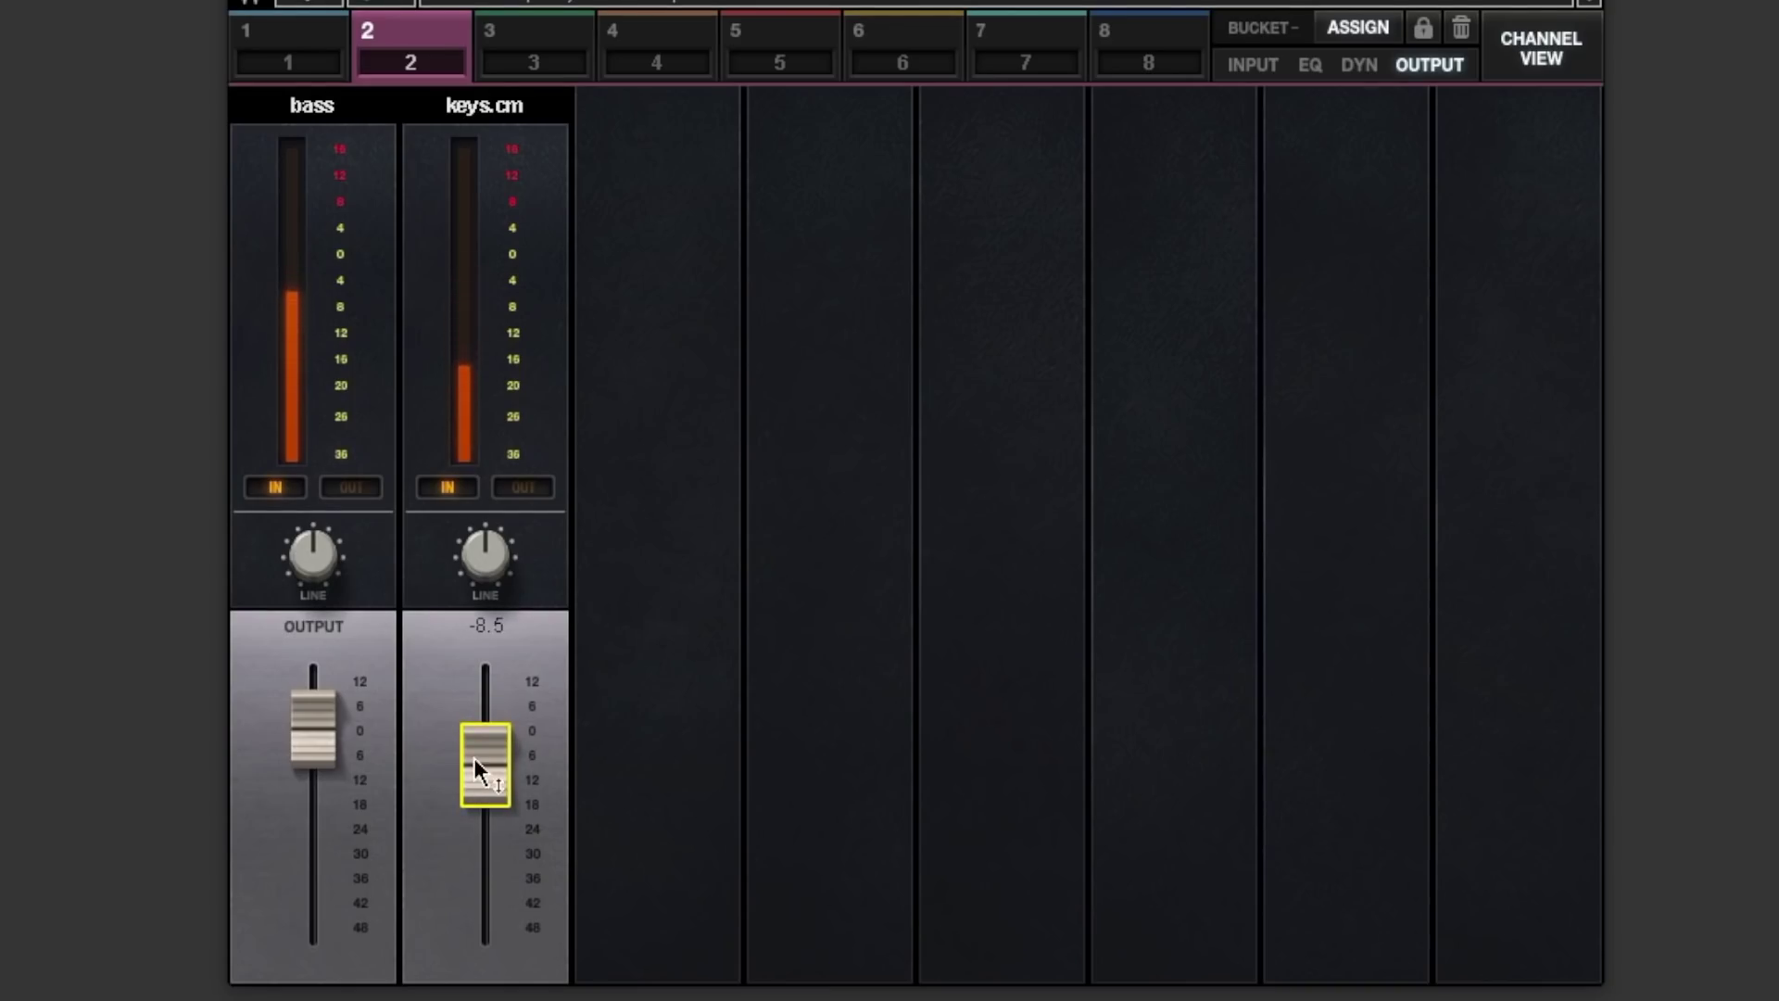
- Boost the bass EQ low band, raising its frequency and its gain to 4.6
{"action": "left_click", "coordinate": [1394, 65]}
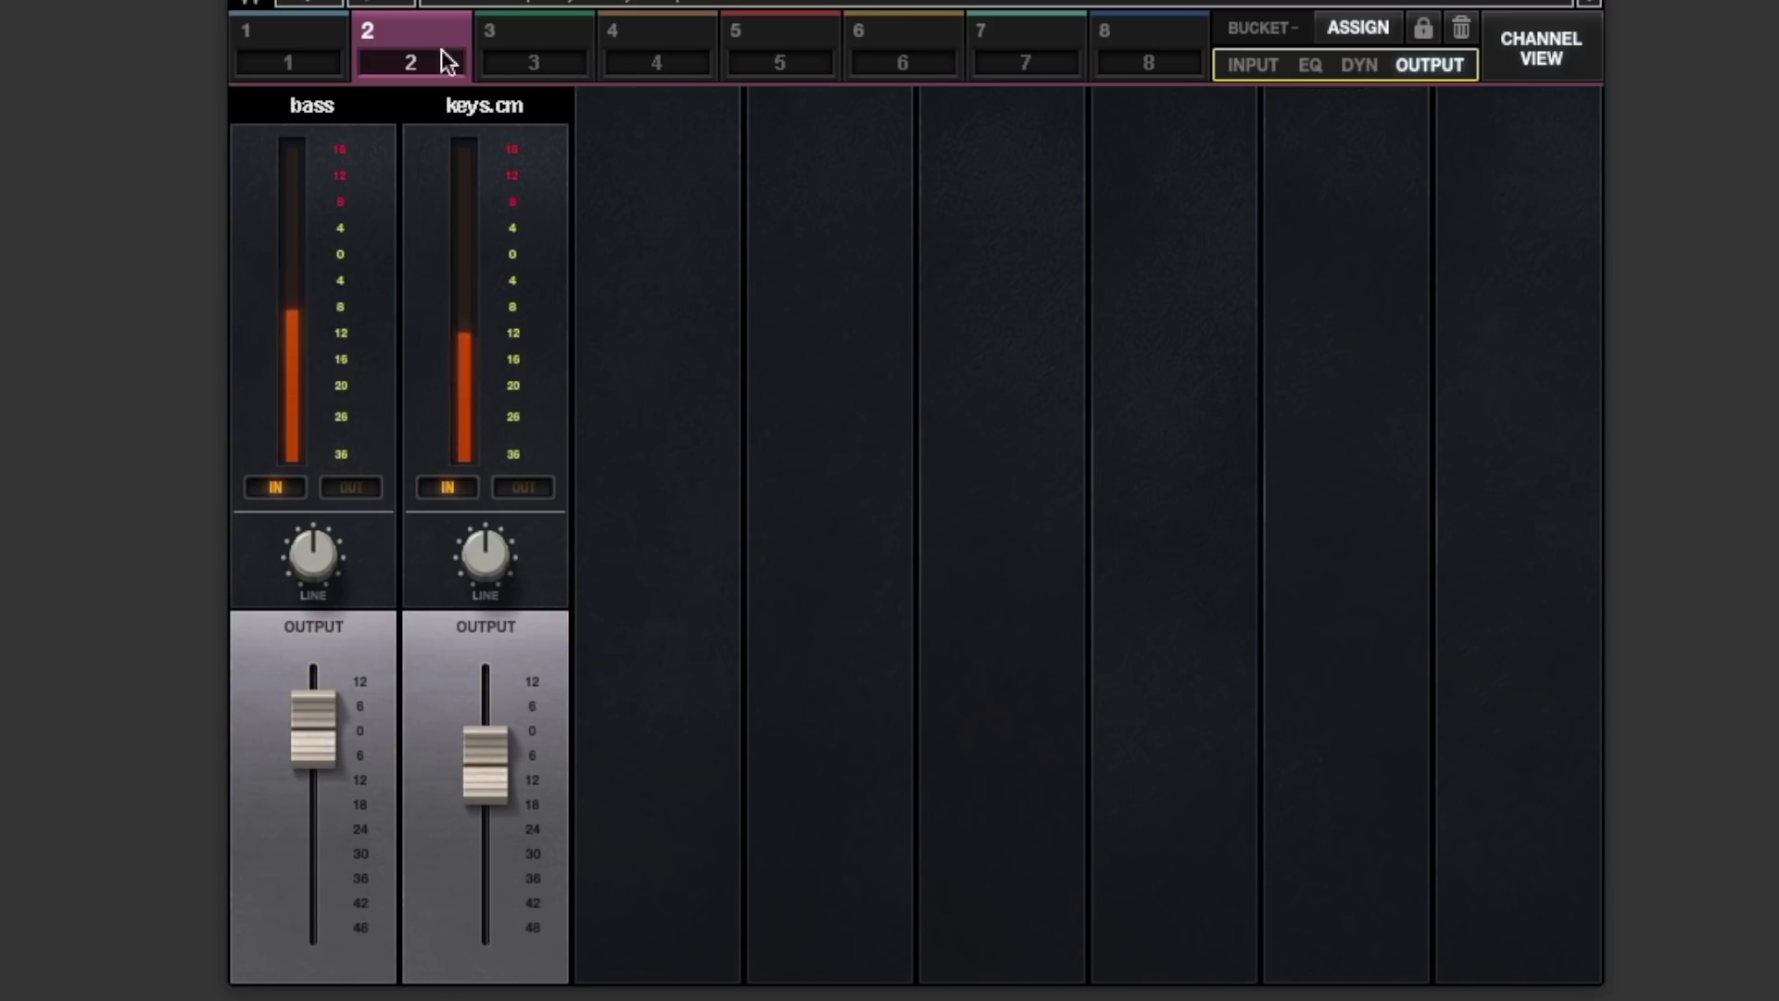
{"action": "left_click", "coordinate": [1306, 67]}
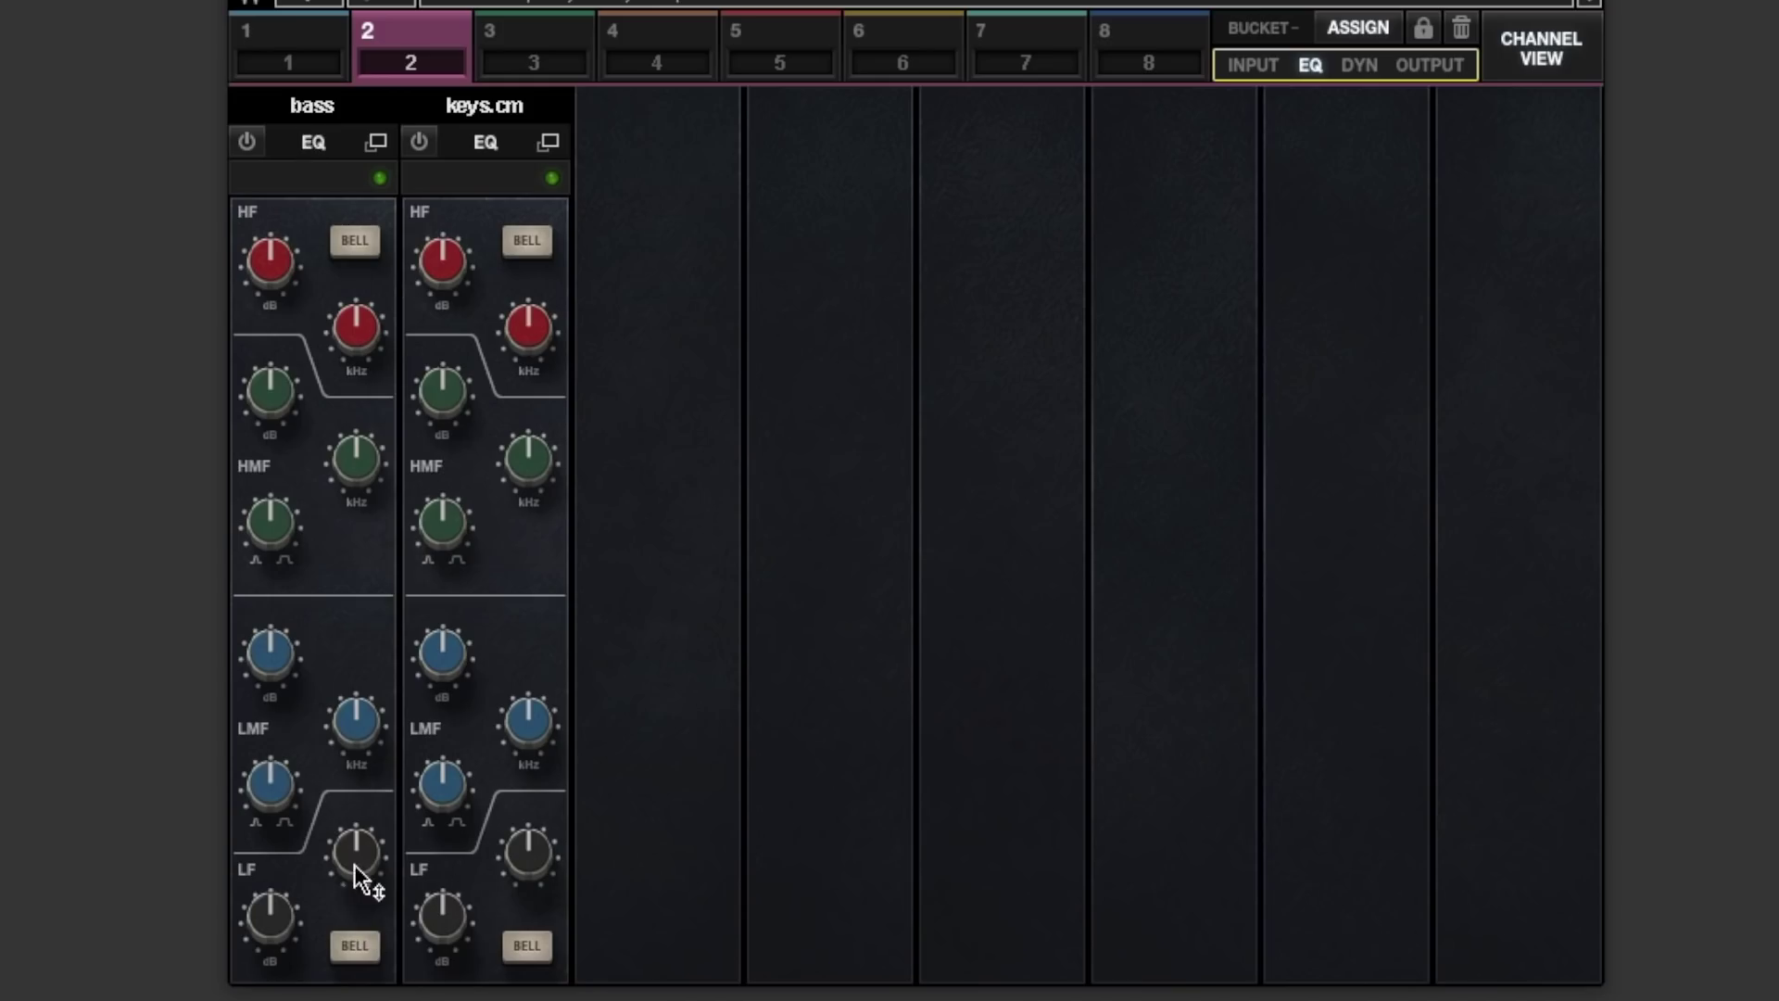
{"action": "left_click_drag", "start_coordinate": [362, 880], "coordinate": [361, 862]}
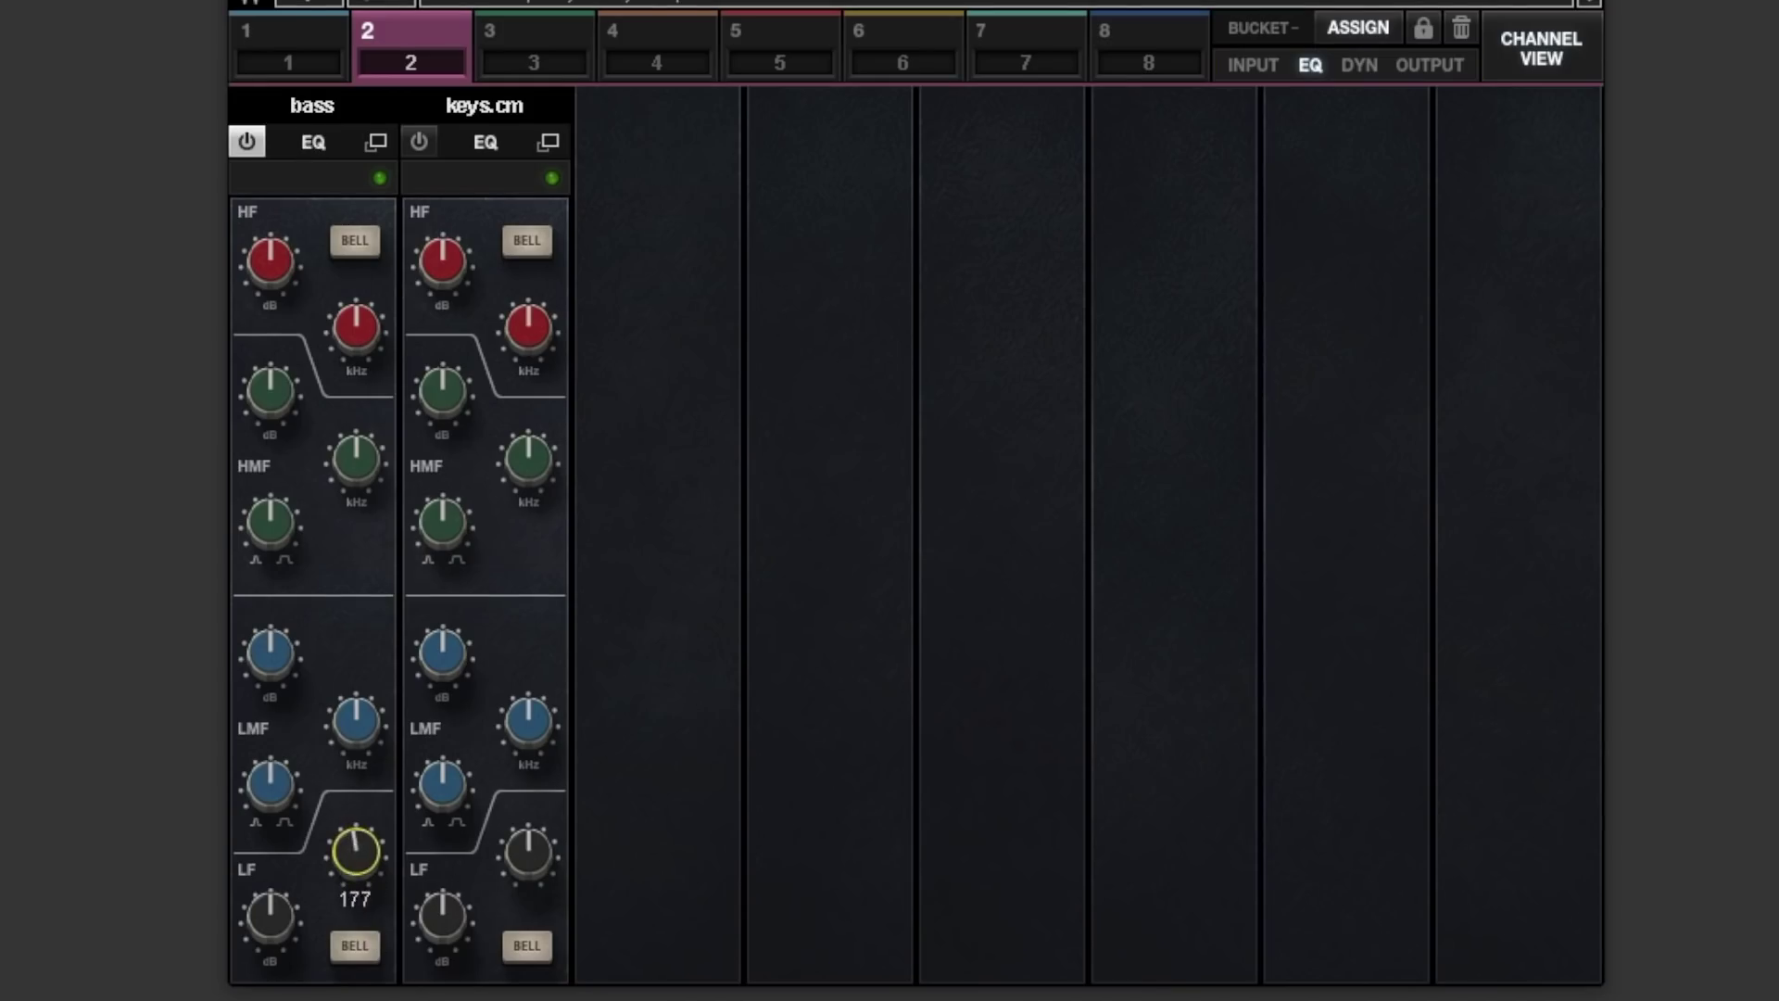
{"action": "left_click_drag", "start_coordinate": [287, 936], "coordinate": [286, 899]}
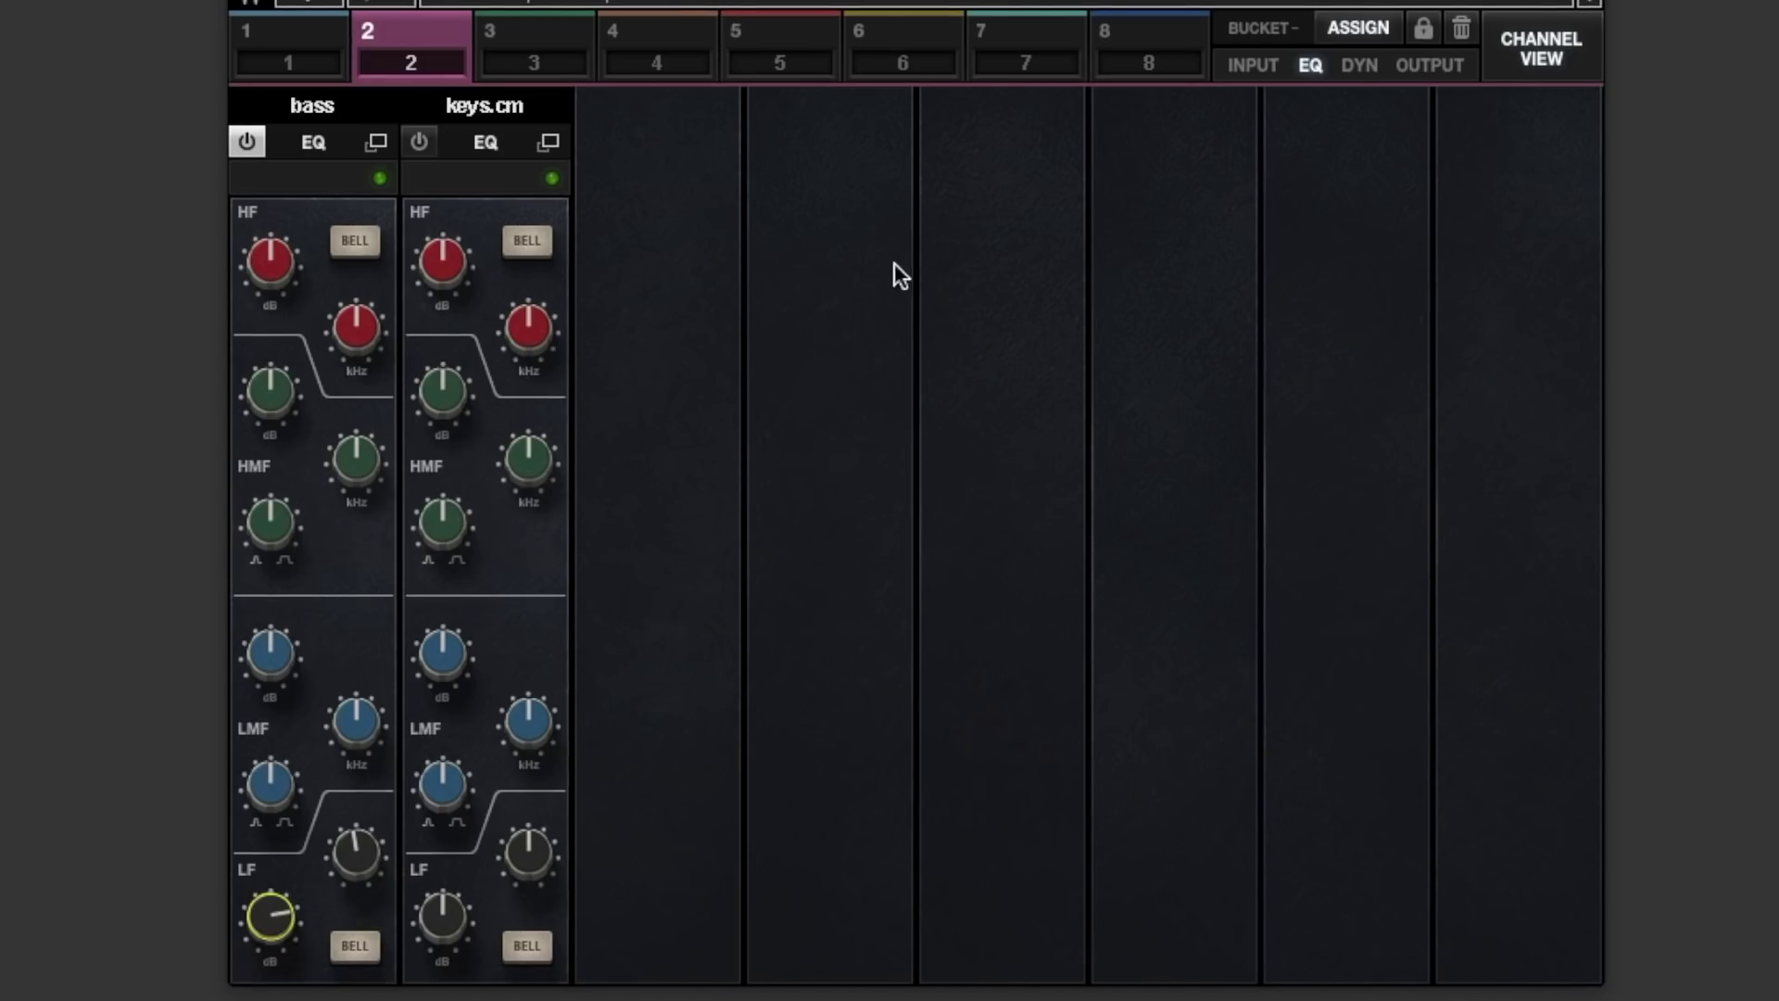
- Lower the bass high-cut to 3.6 kHz, turn line level down and mic gain up to about 6.6
{"action": "left_click", "coordinate": [1254, 65]}
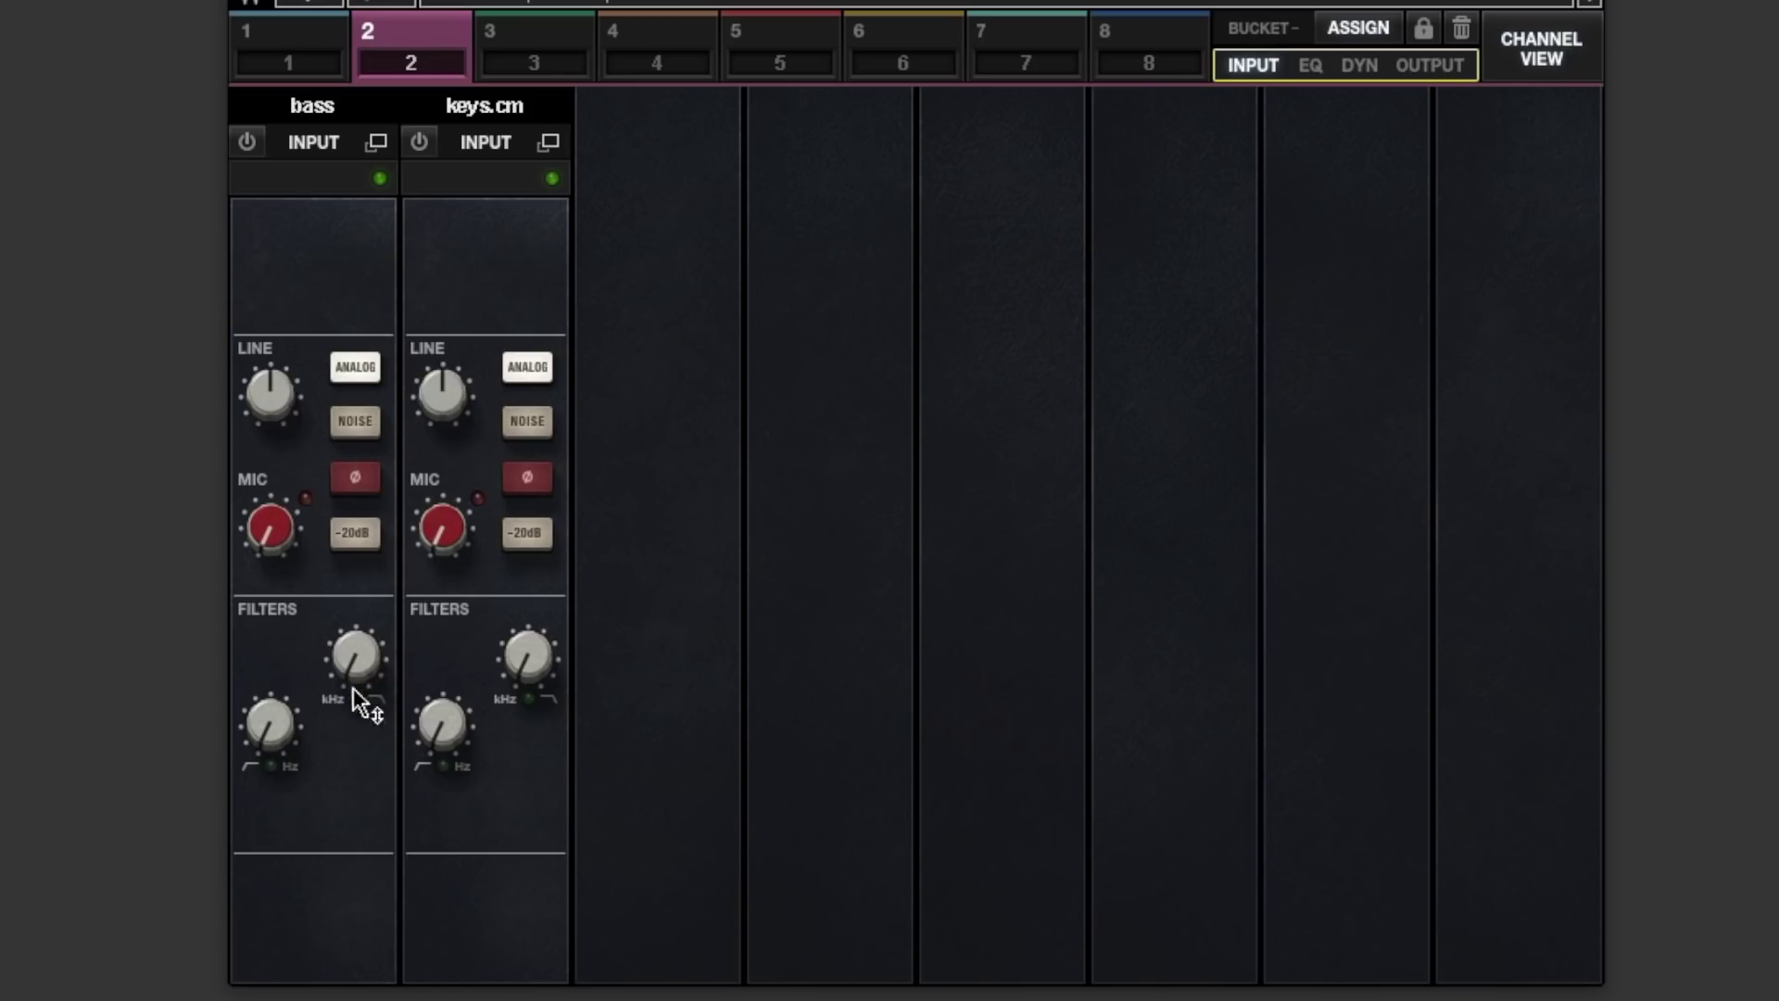
{"action": "left_click_drag", "start_coordinate": [393, 653], "coordinate": [394, 621]}
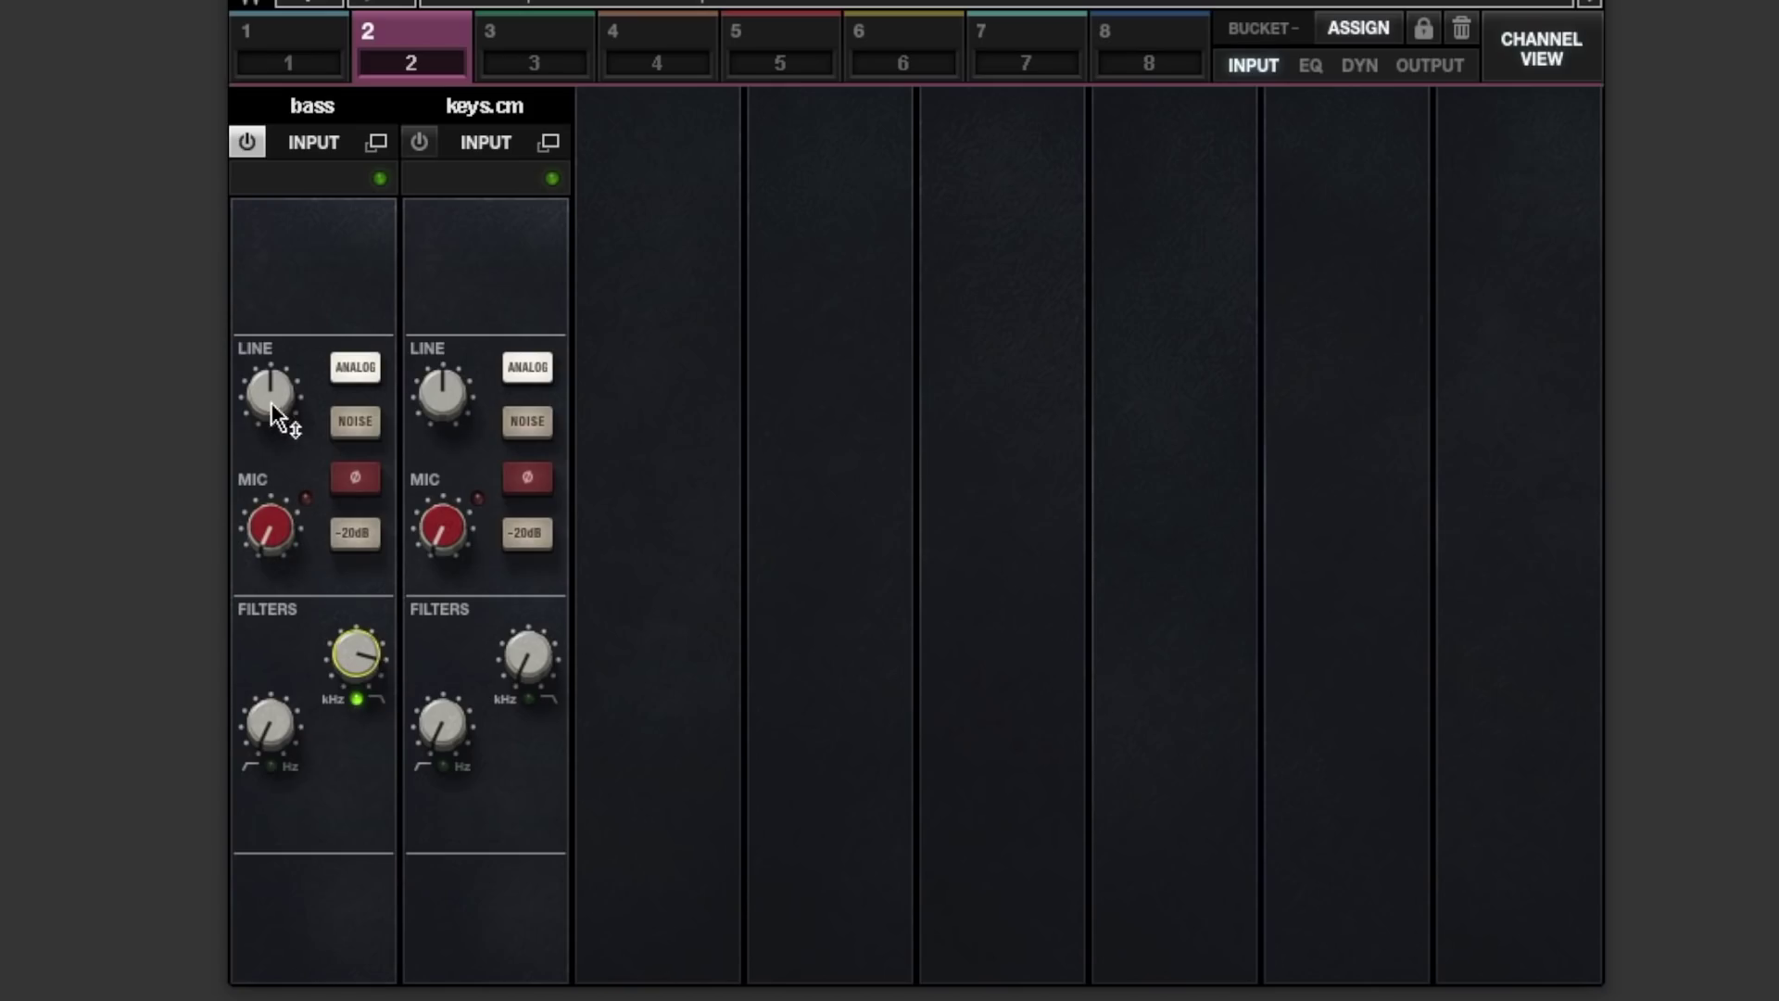
{"action": "left_click_drag", "start_coordinate": [272, 412], "coordinate": [271, 482]}
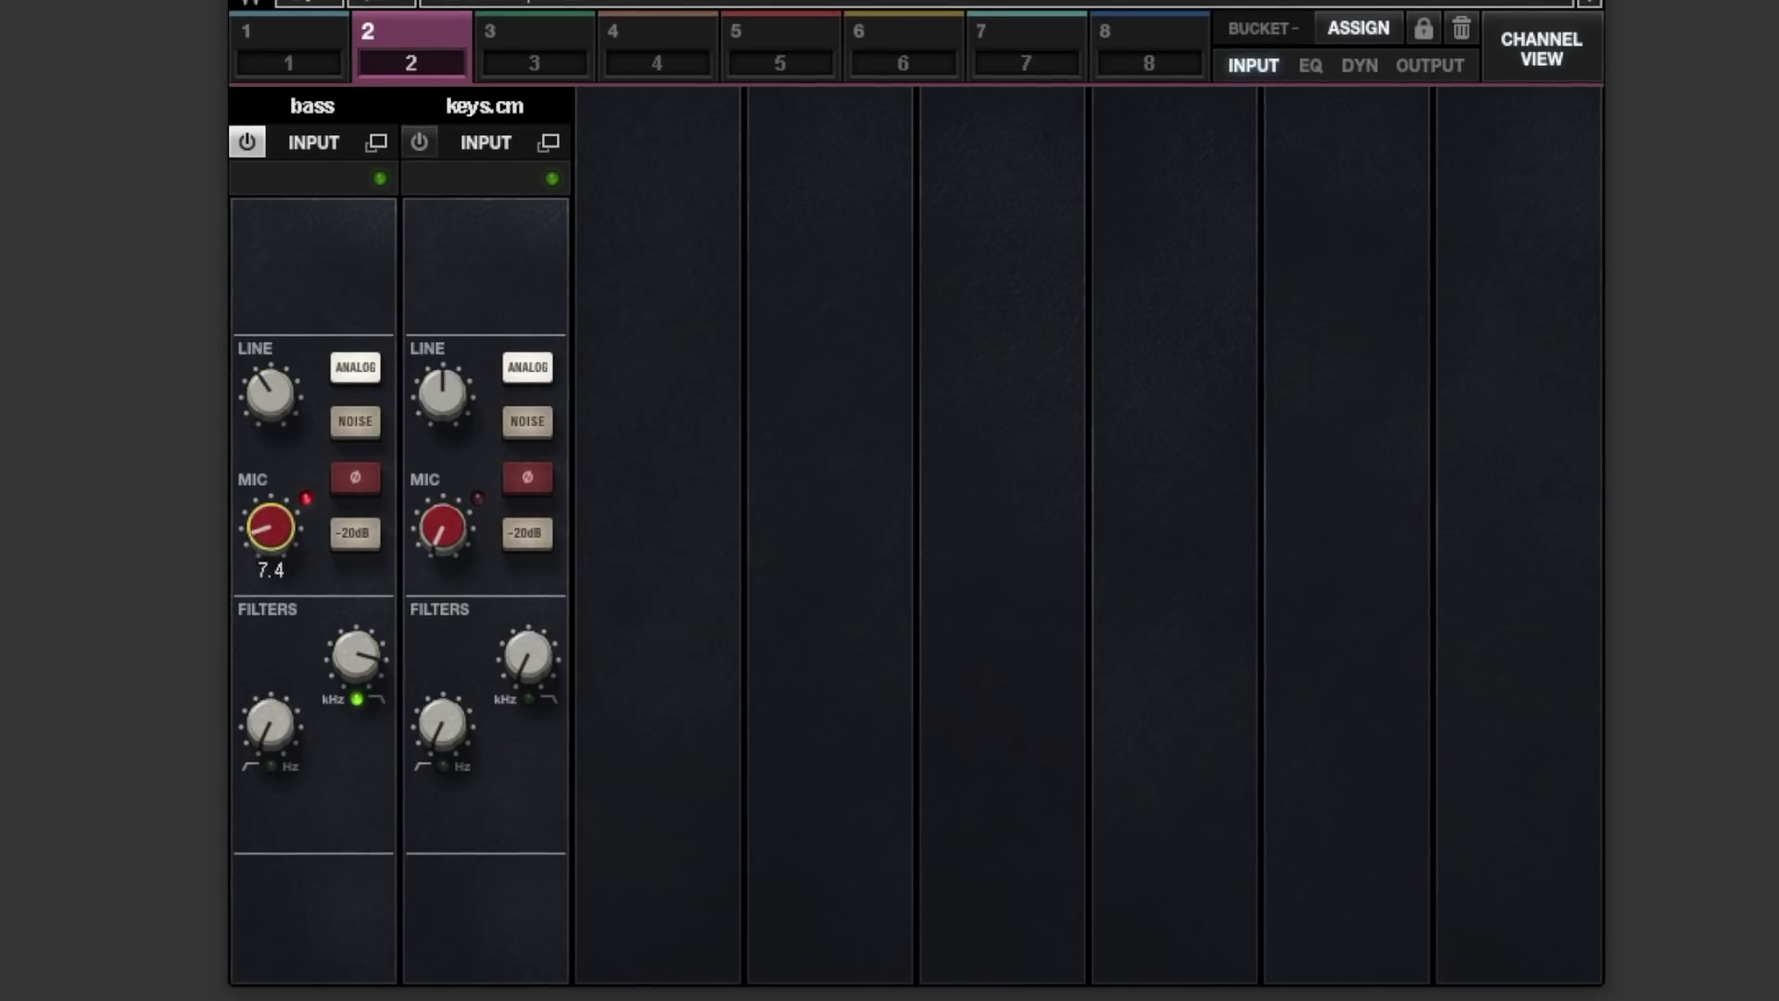
{"action": "left_click_drag", "start_coordinate": [270, 482], "coordinate": [271, 481]}
- Set the bass compressor to Bluey with a lower ratio, -11 threshold and 0.13 release
{"action": "left_click", "coordinate": [1356, 67]}
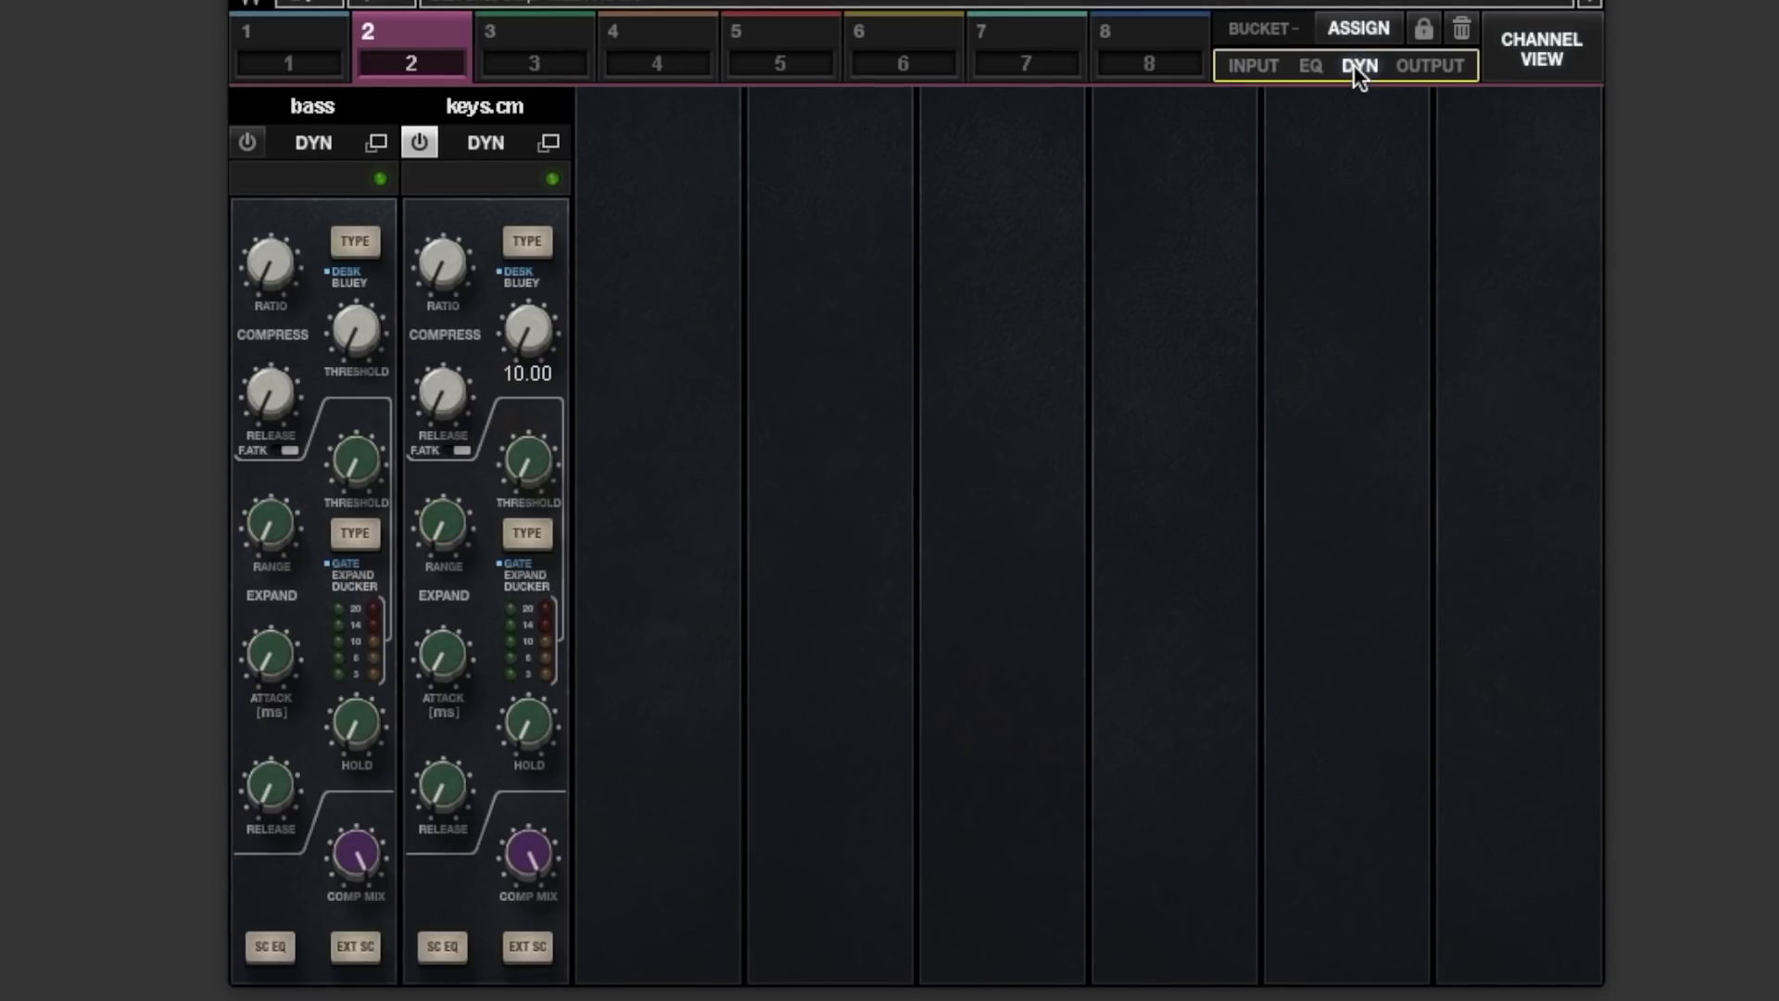
{"action": "left_click", "coordinate": [357, 232]}
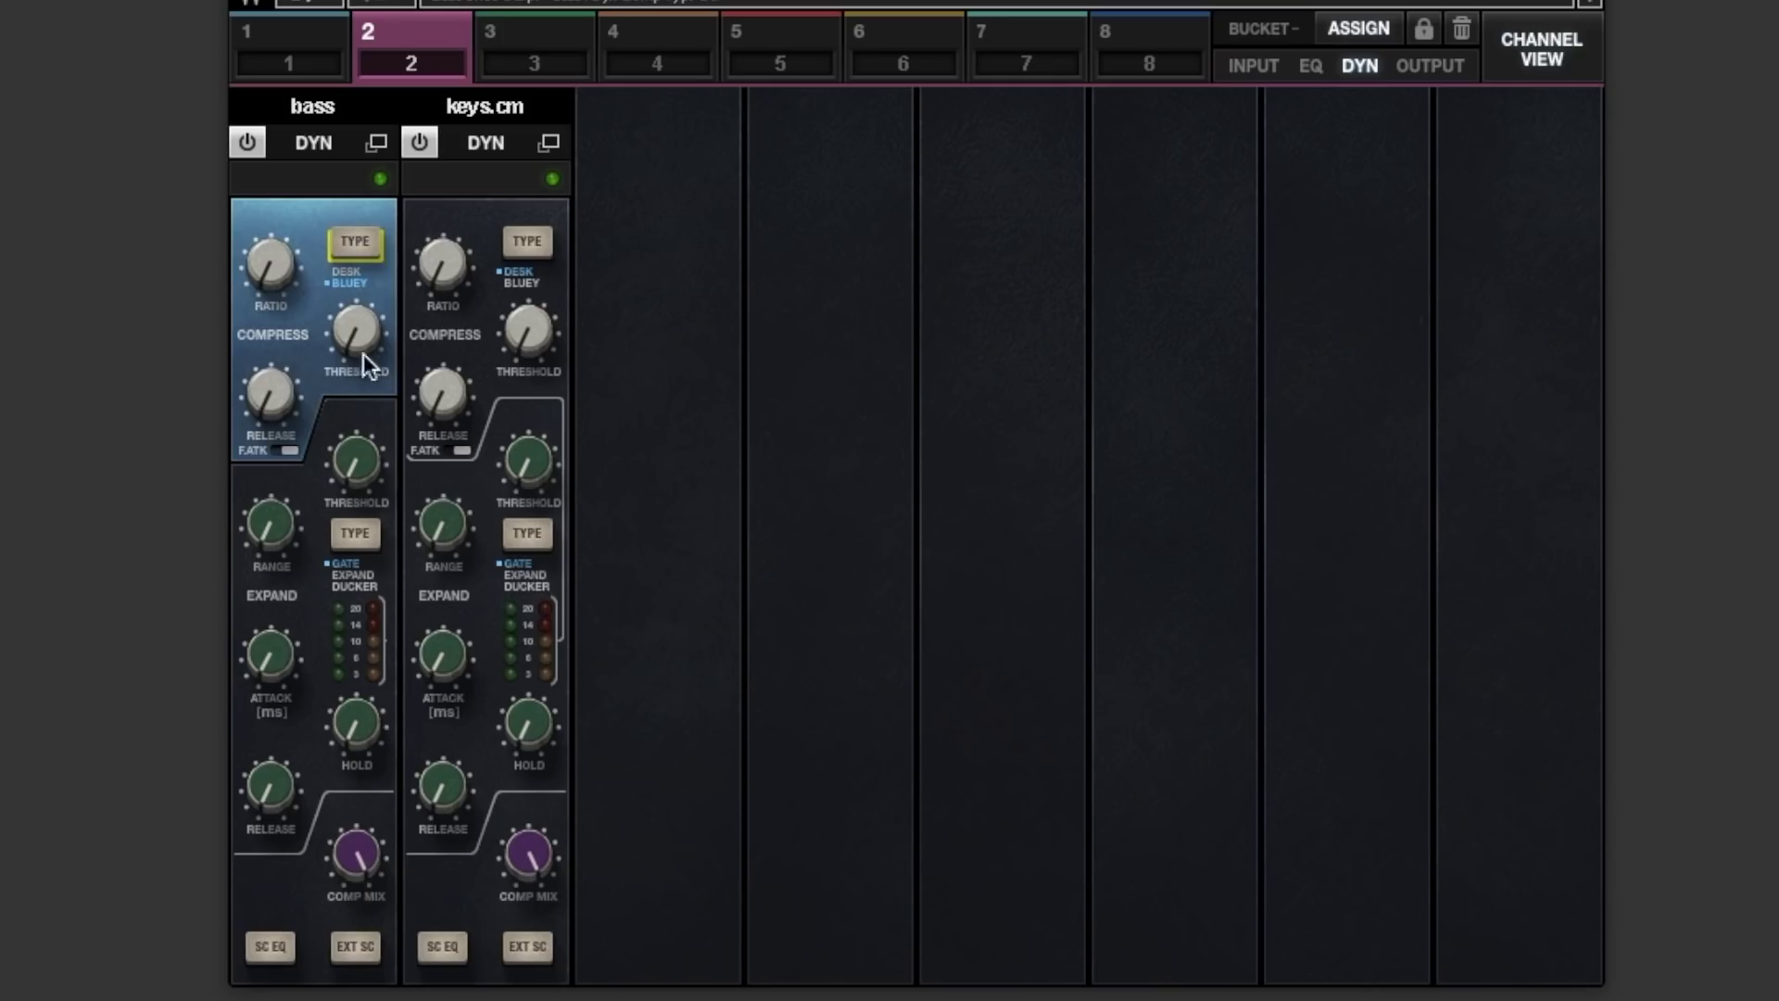
{"action": "left_click_drag", "start_coordinate": [274, 274], "coordinate": [276, 288]}
{"action": "mouse_move", "coordinate": [371, 333]}
{"action": "left_mouse_down"}
{"action": "mouse_move", "coordinate": [374, 366]}
{"action": "mouse_move", "coordinate": [378, 335]}
{"action": "left_mouse_up"}
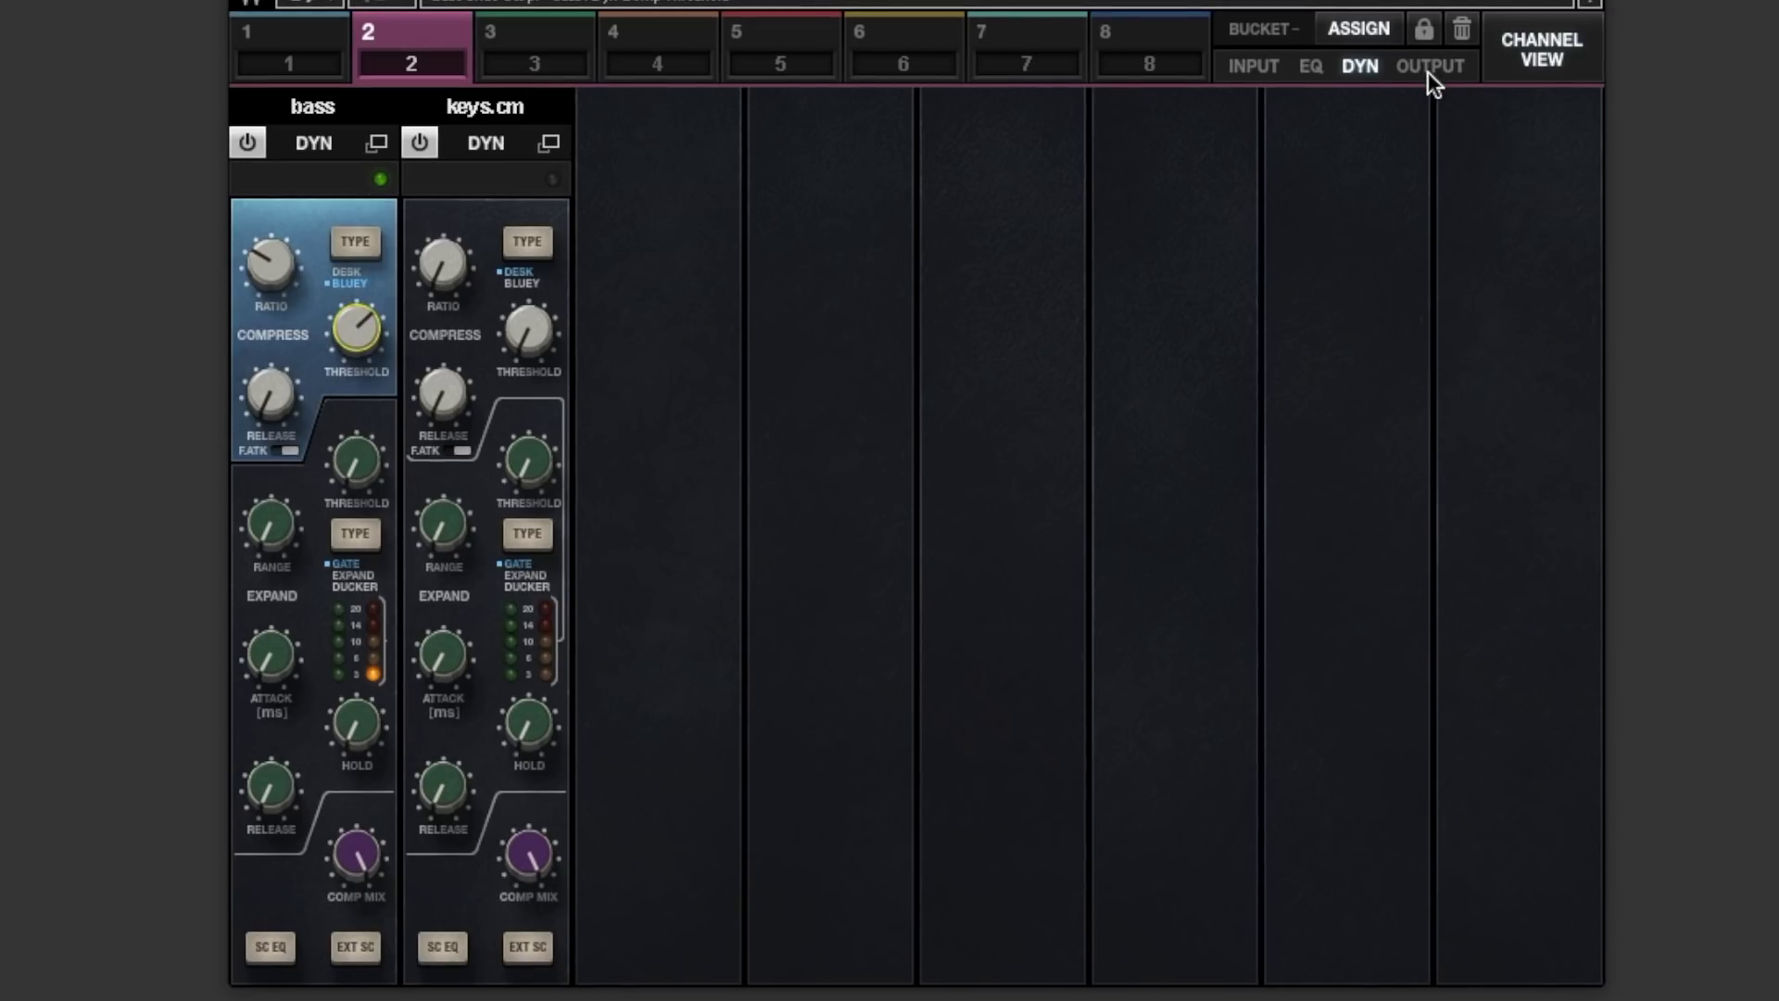
{"action": "left_click_drag", "start_coordinate": [271, 394], "coordinate": [271, 390]}
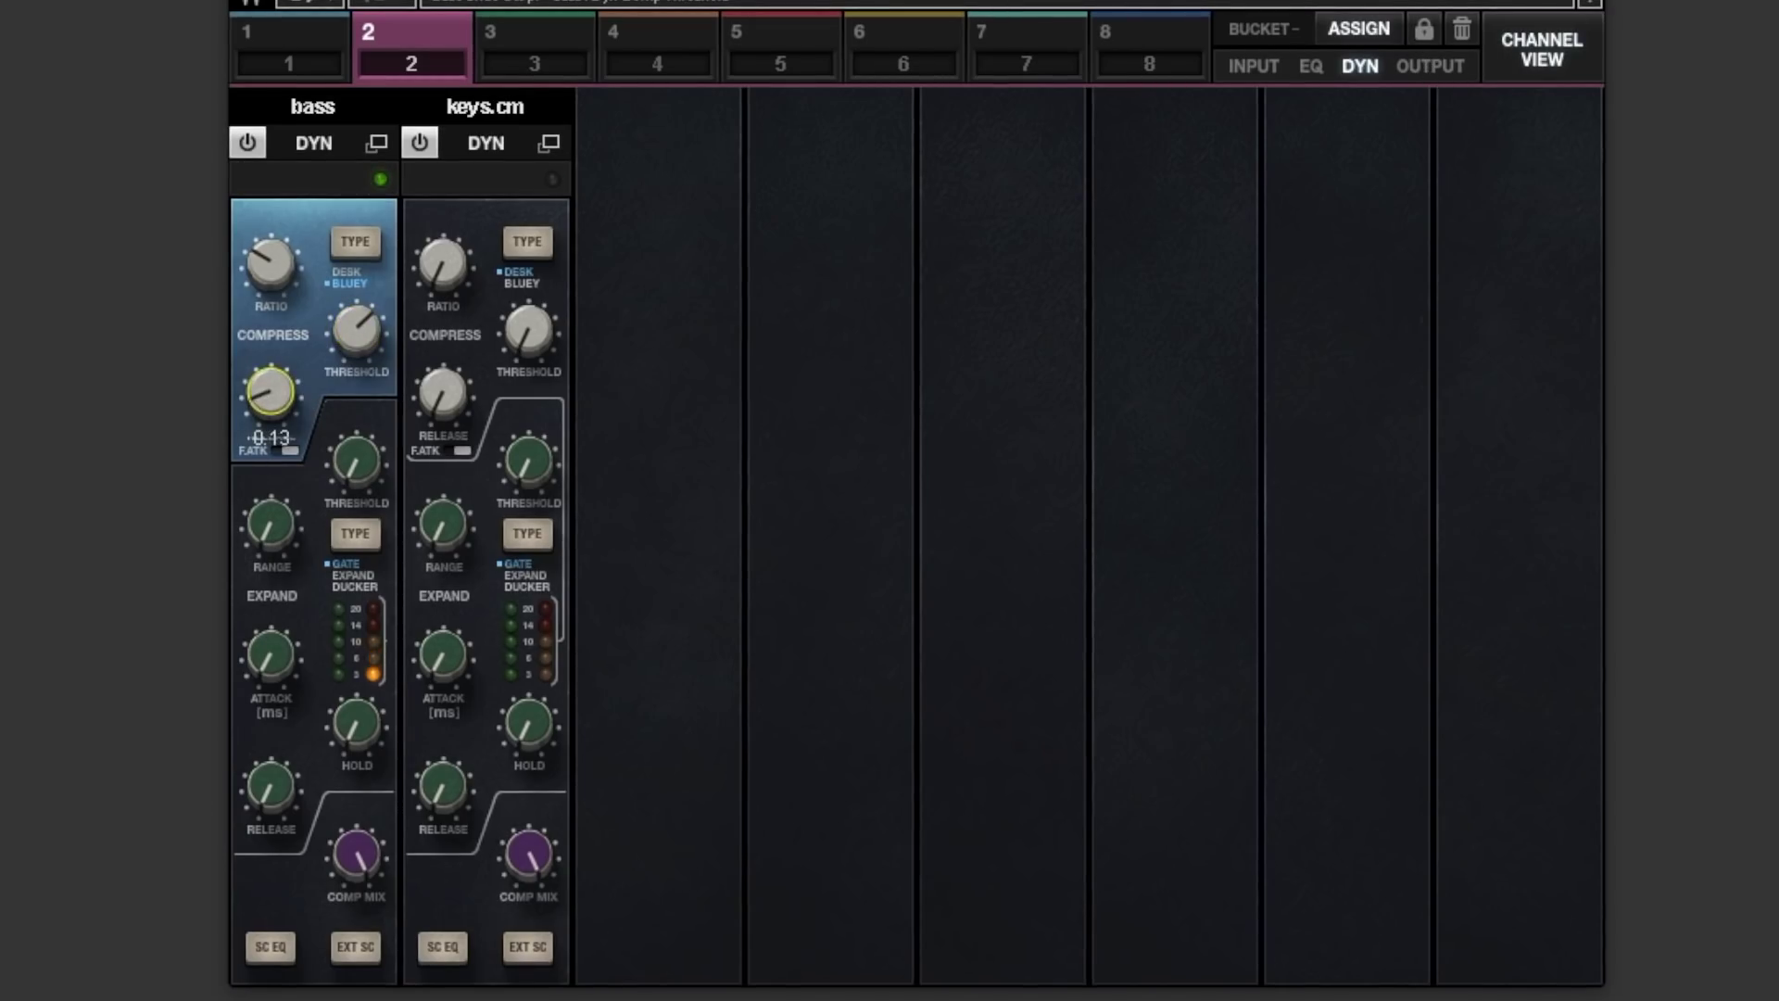
- Pull the bass fader down to about -3.8 dB, then raise the snare fader in bucket 1 to 2.6
{"action": "left_click", "coordinate": [1422, 67]}
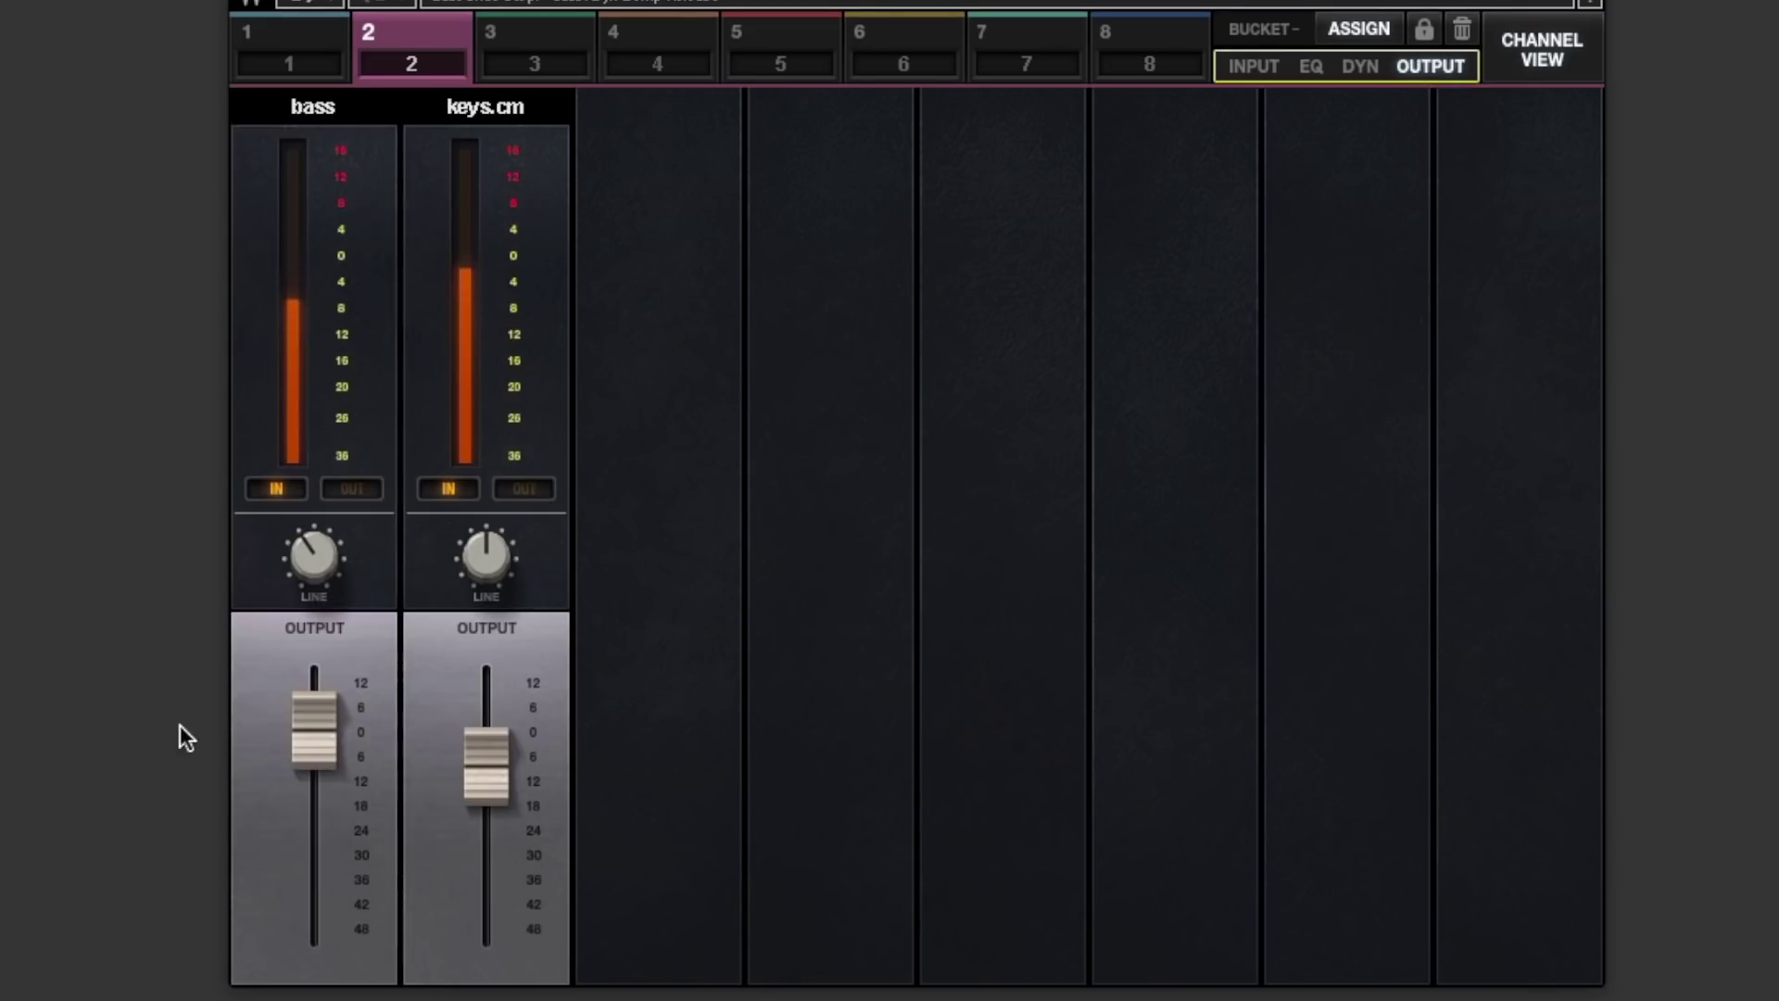
{"action": "left_click_drag", "start_coordinate": [310, 730], "coordinate": [309, 746]}
{"action": "left_click", "coordinate": [1360, 65]}
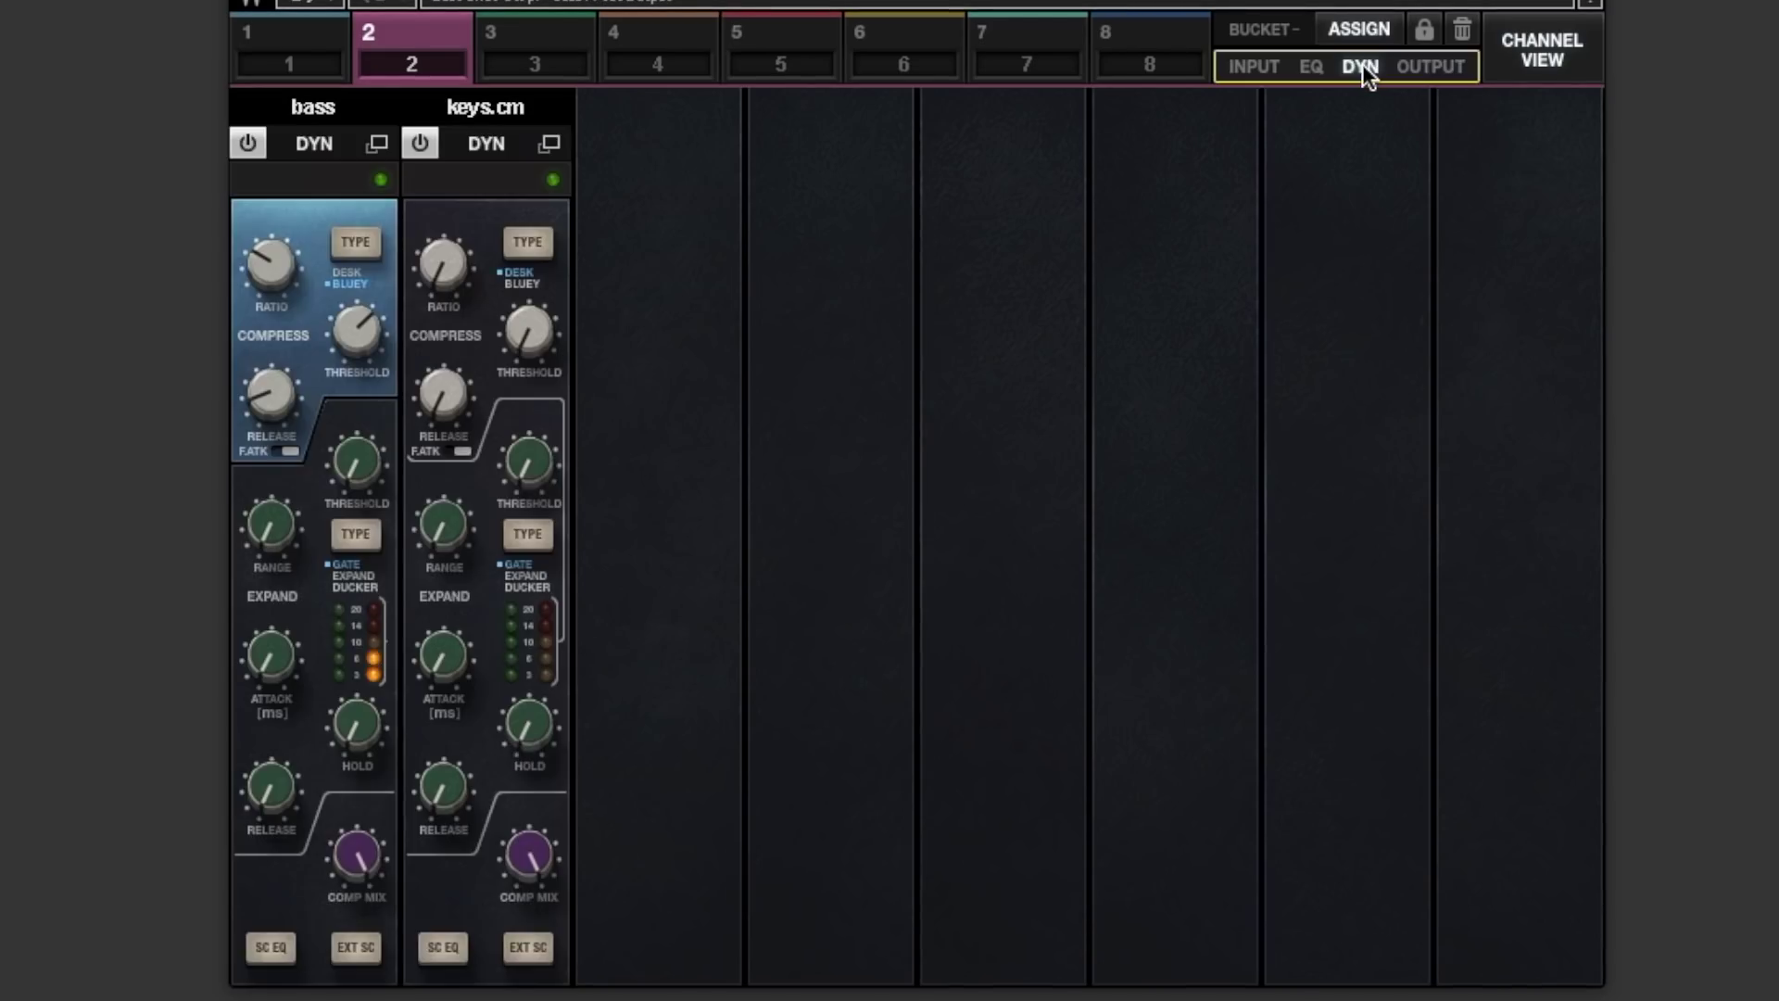
{"action": "left_click", "coordinate": [1437, 70]}
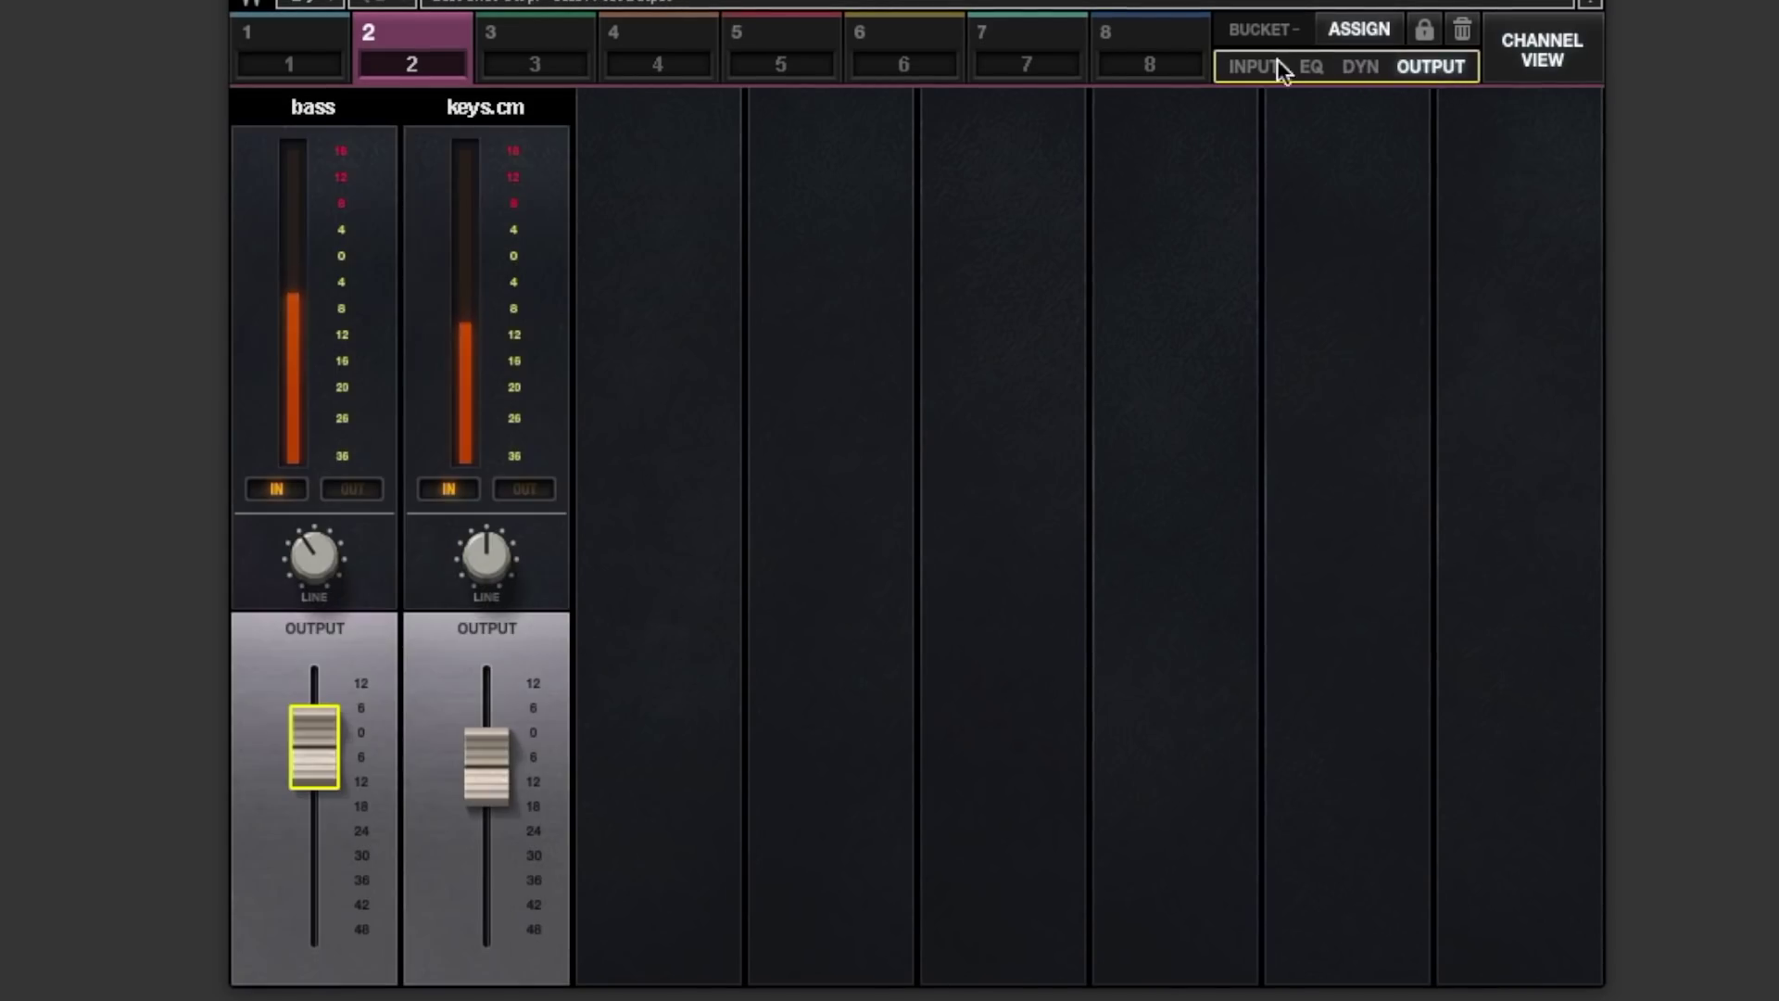
{"action": "left_click", "coordinate": [309, 36]}
{"action": "left_click_drag", "start_coordinate": [649, 752], "coordinate": [652, 736]}
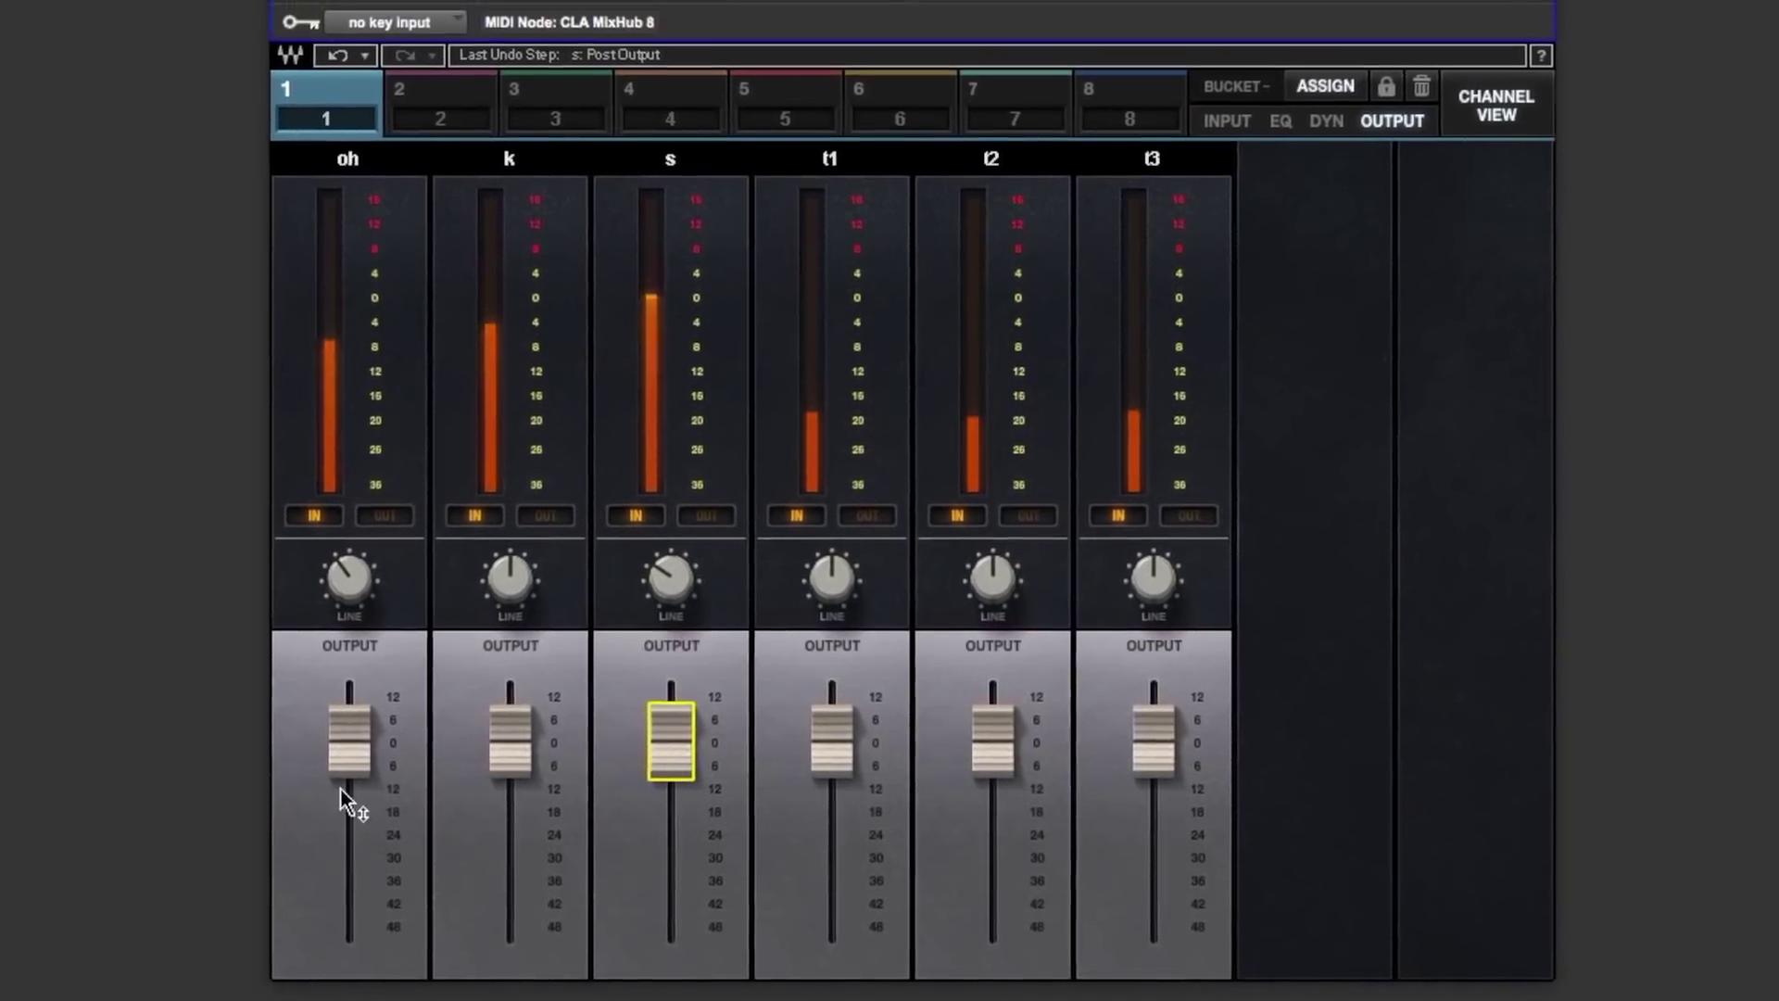
- Reset the snare fader to 0.0 dB and switch to bucket 2 with the bass and keys.cm faders
{"action": "left_click", "coordinate": [672, 758]}
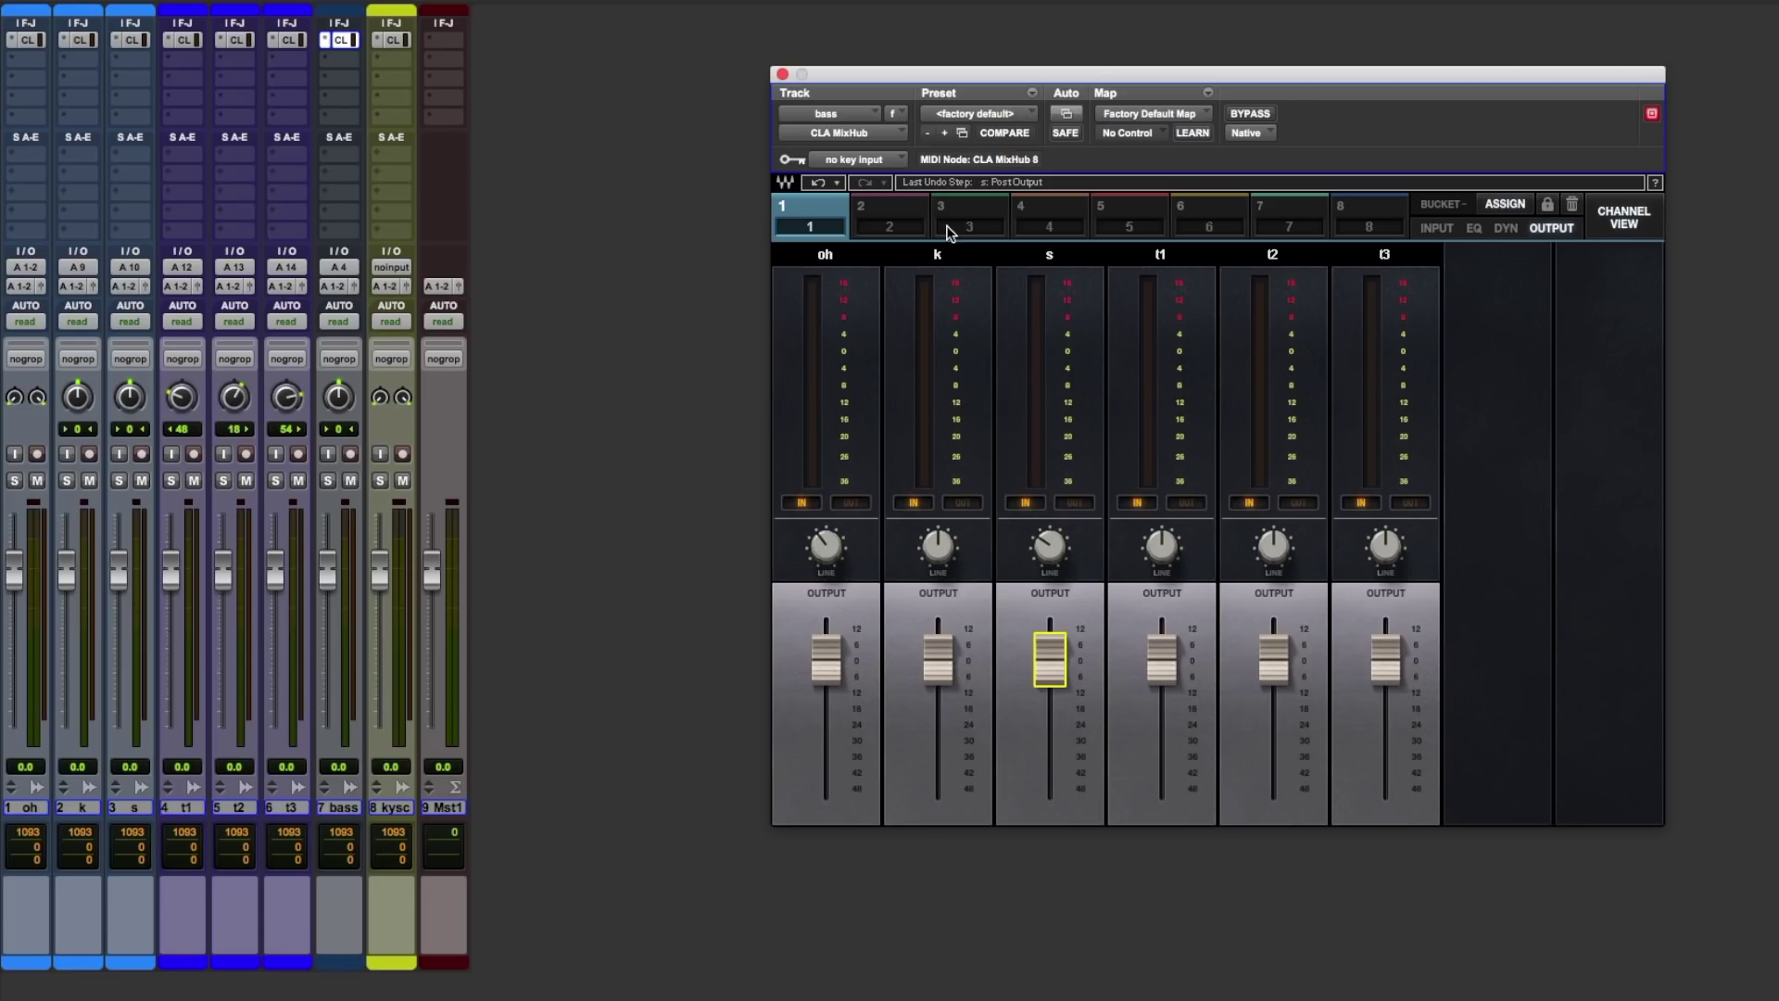
{"action": "left_click", "coordinate": [881, 206]}
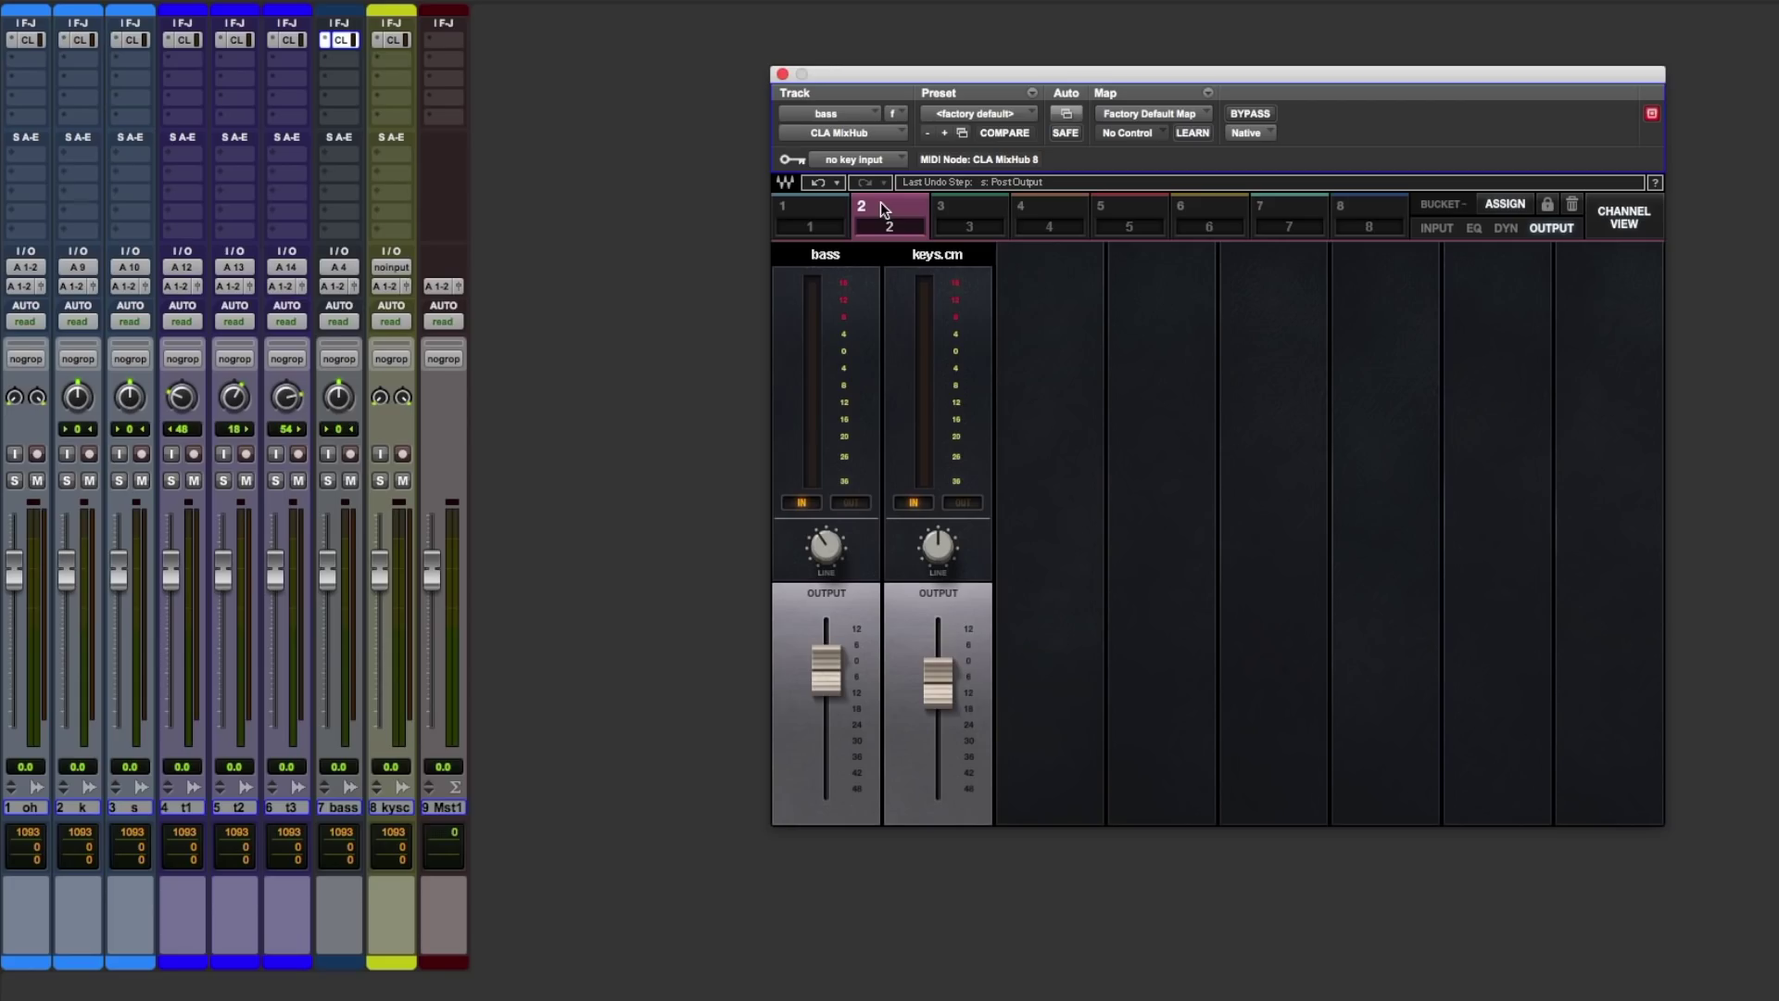
- Display the full single-channel strip for snare track s, assigned to bucket 1, via its MixHub instance
{"action": "left_click", "coordinate": [1633, 221]}
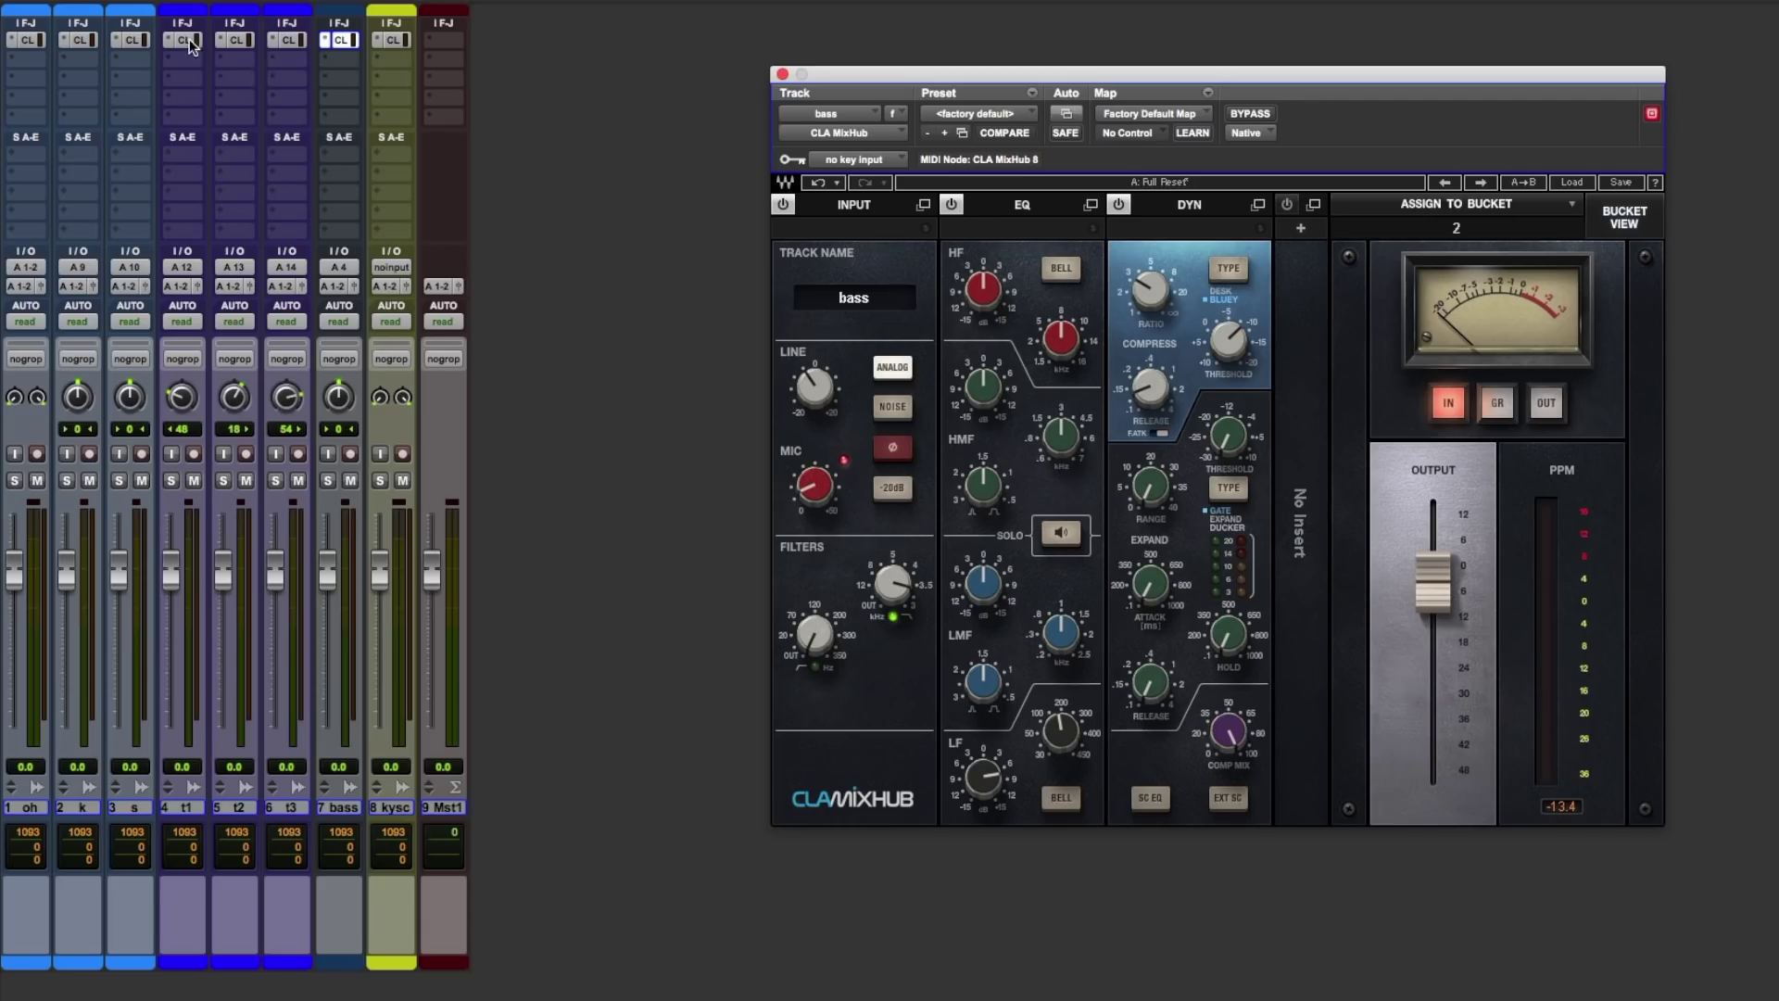
{"action": "left_click", "coordinate": [131, 39]}
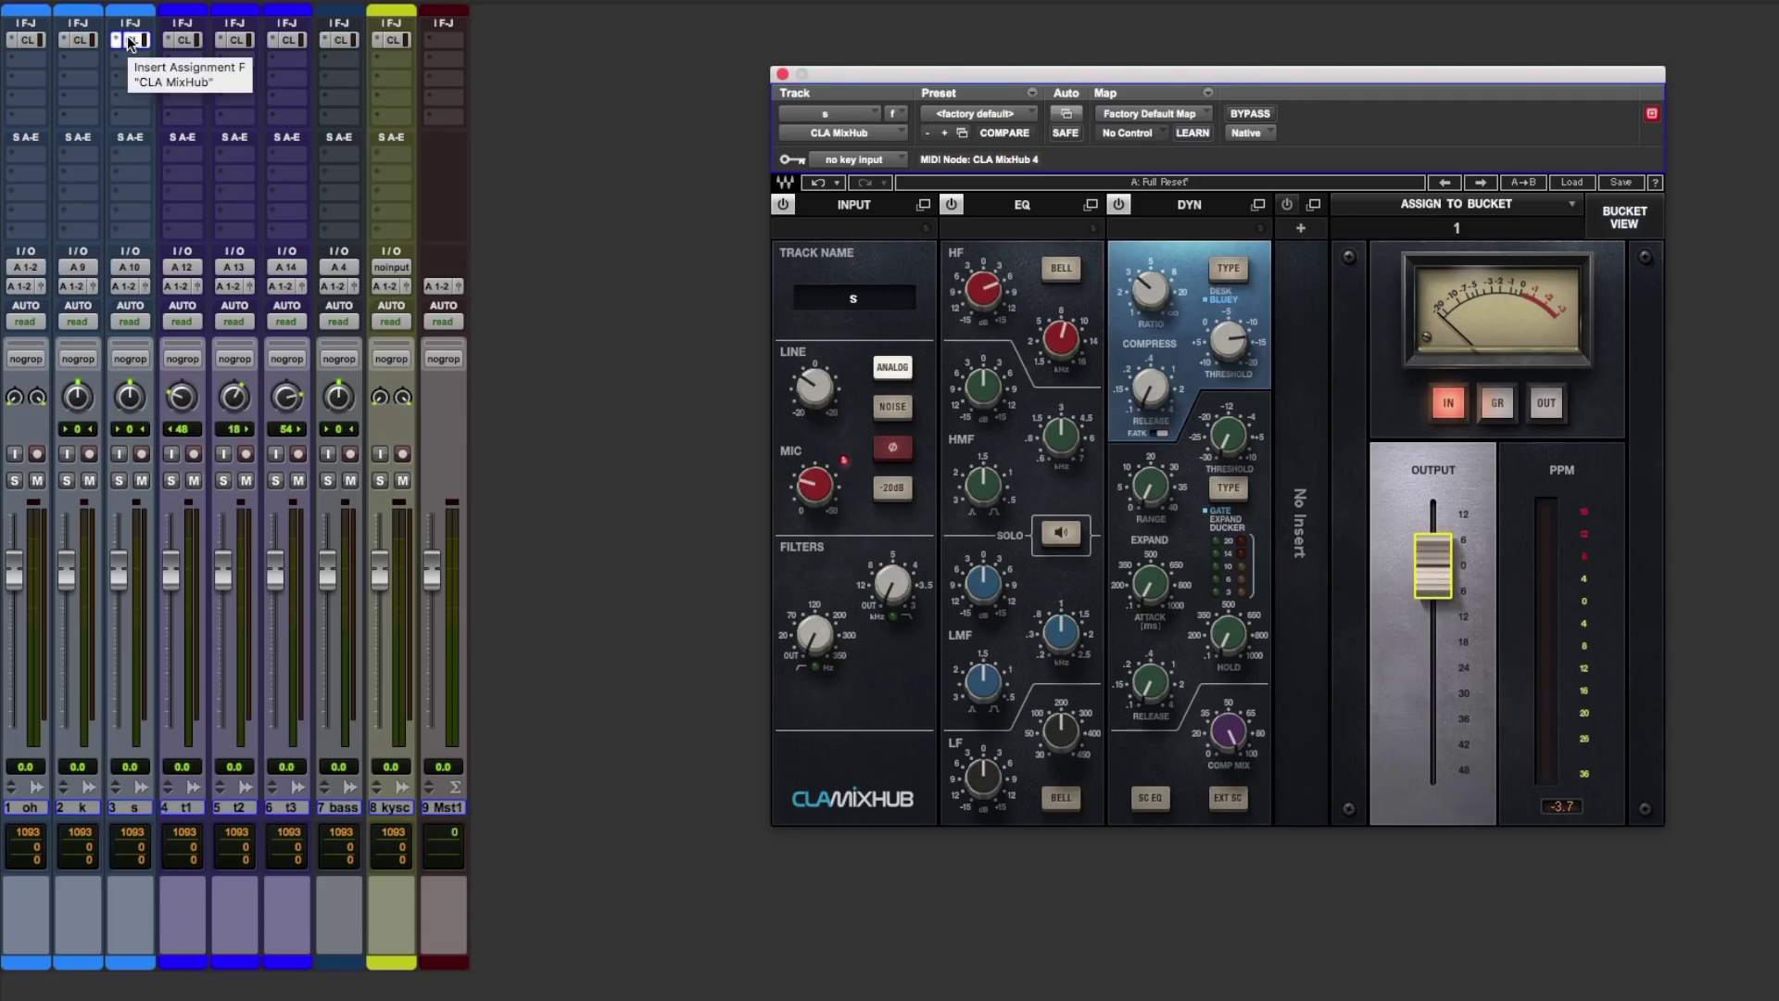
{"action": "left_click", "coordinate": [1628, 226]}
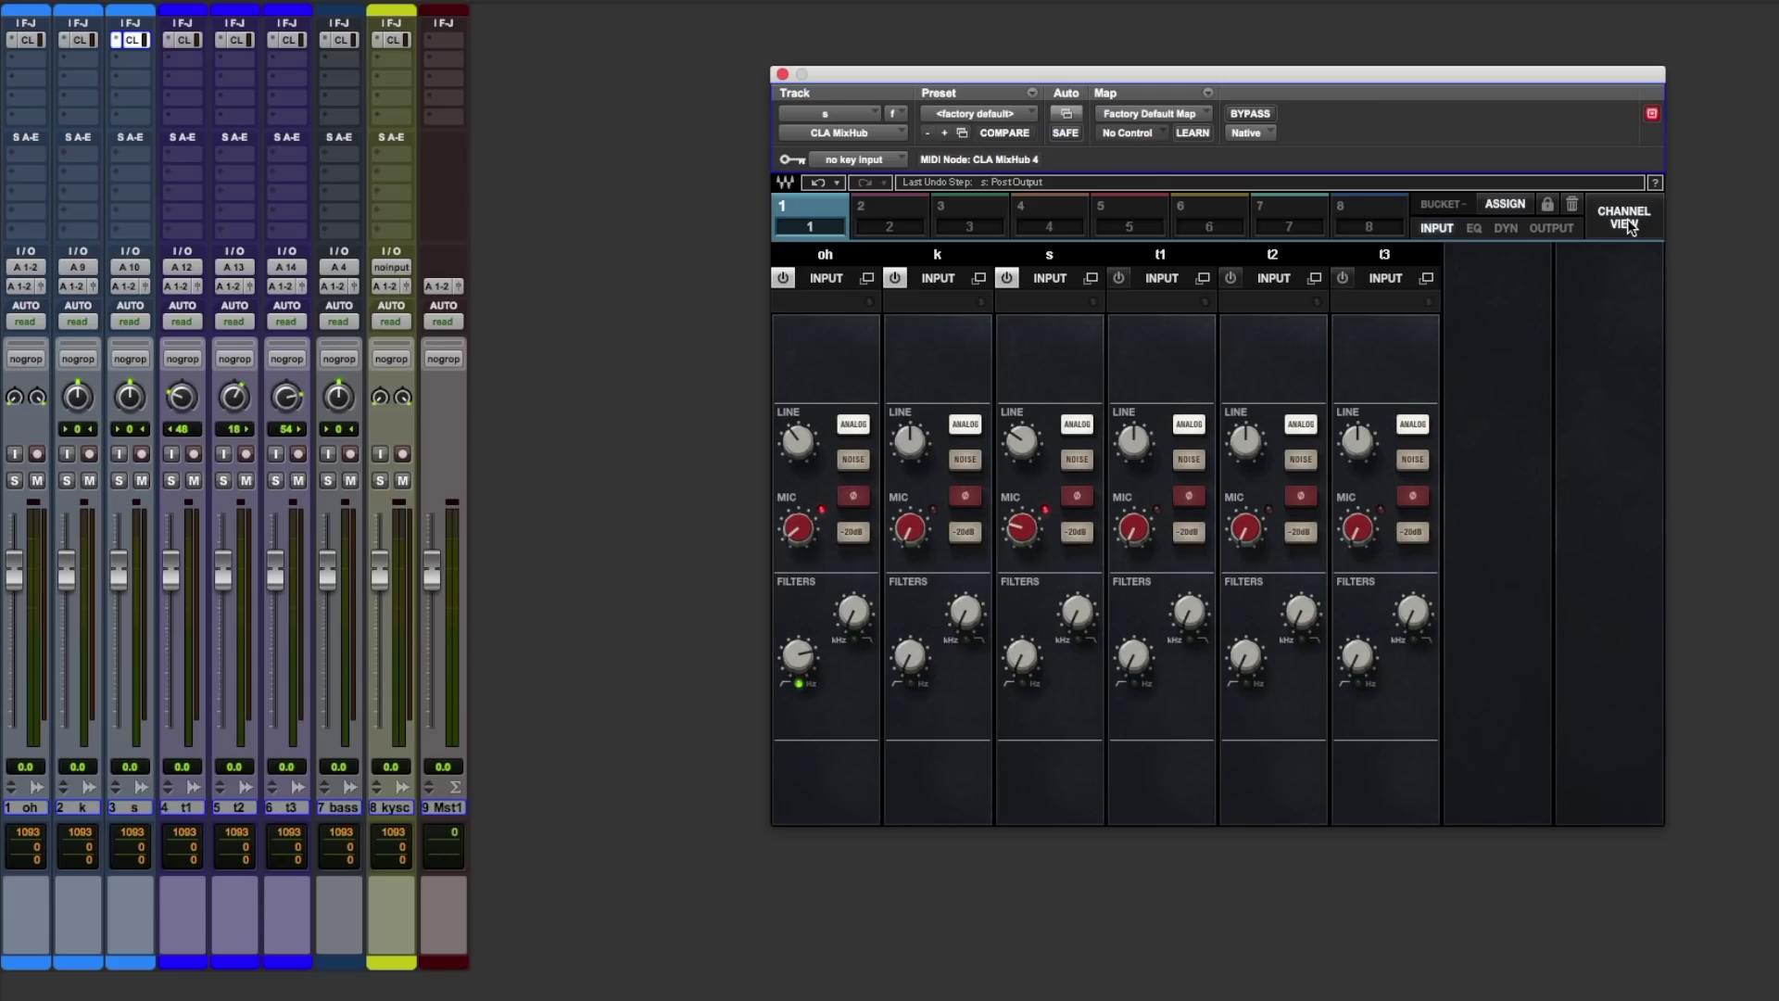
{"action": "left_click", "coordinate": [1630, 228]}
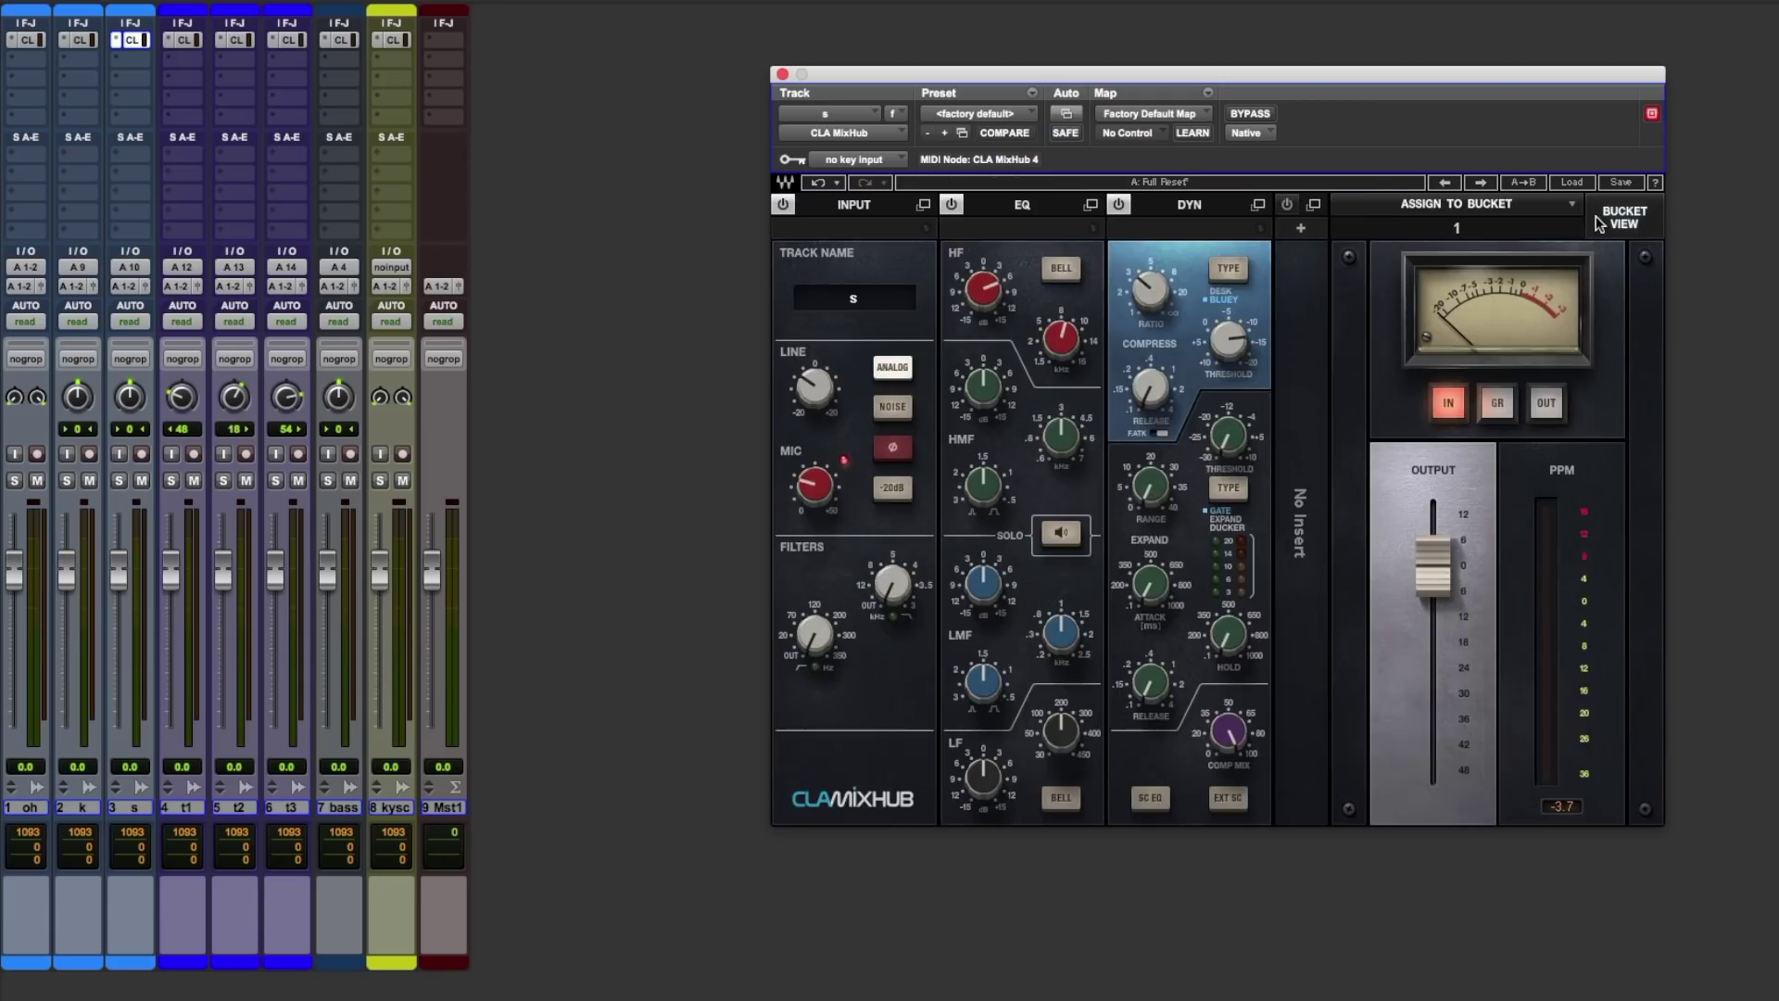
- Load a CLA-2A from the Dynamics plug-ins into the snare's insert slot
{"action": "left_click", "coordinate": [1302, 228]}
{"action": "mouse_move", "coordinate": [1364, 252]}
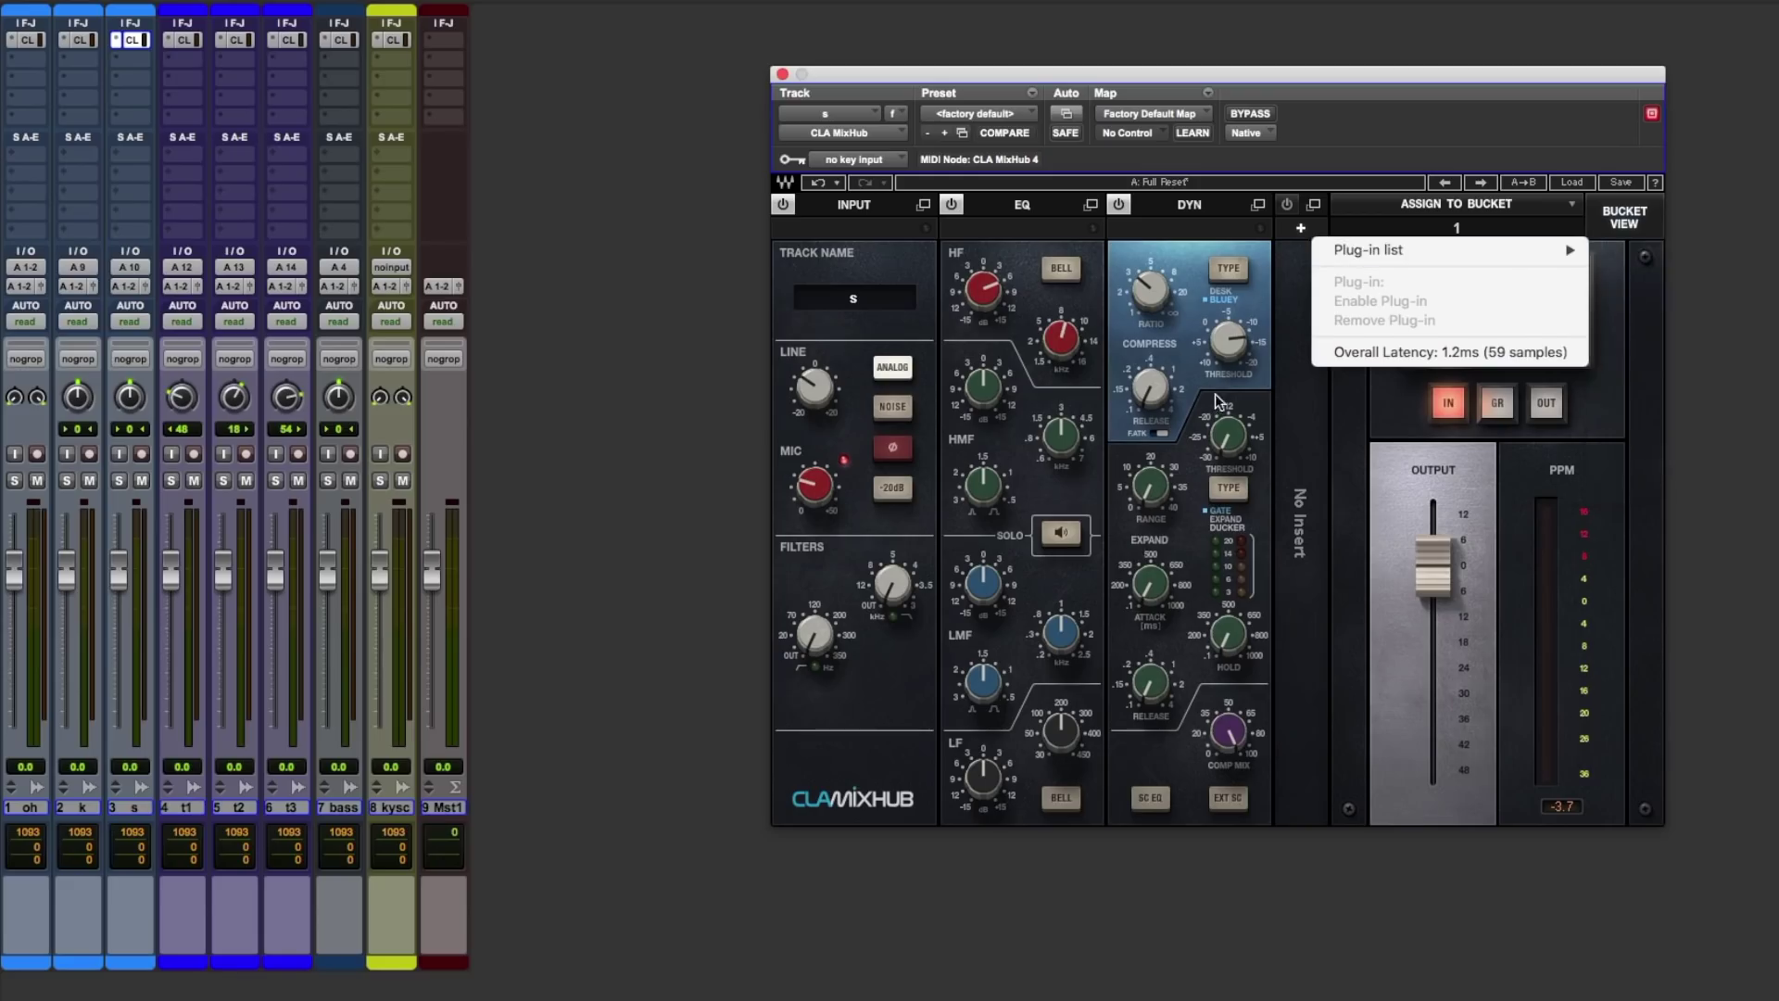
{"action": "mouse_move", "coordinate": [1482, 249]}
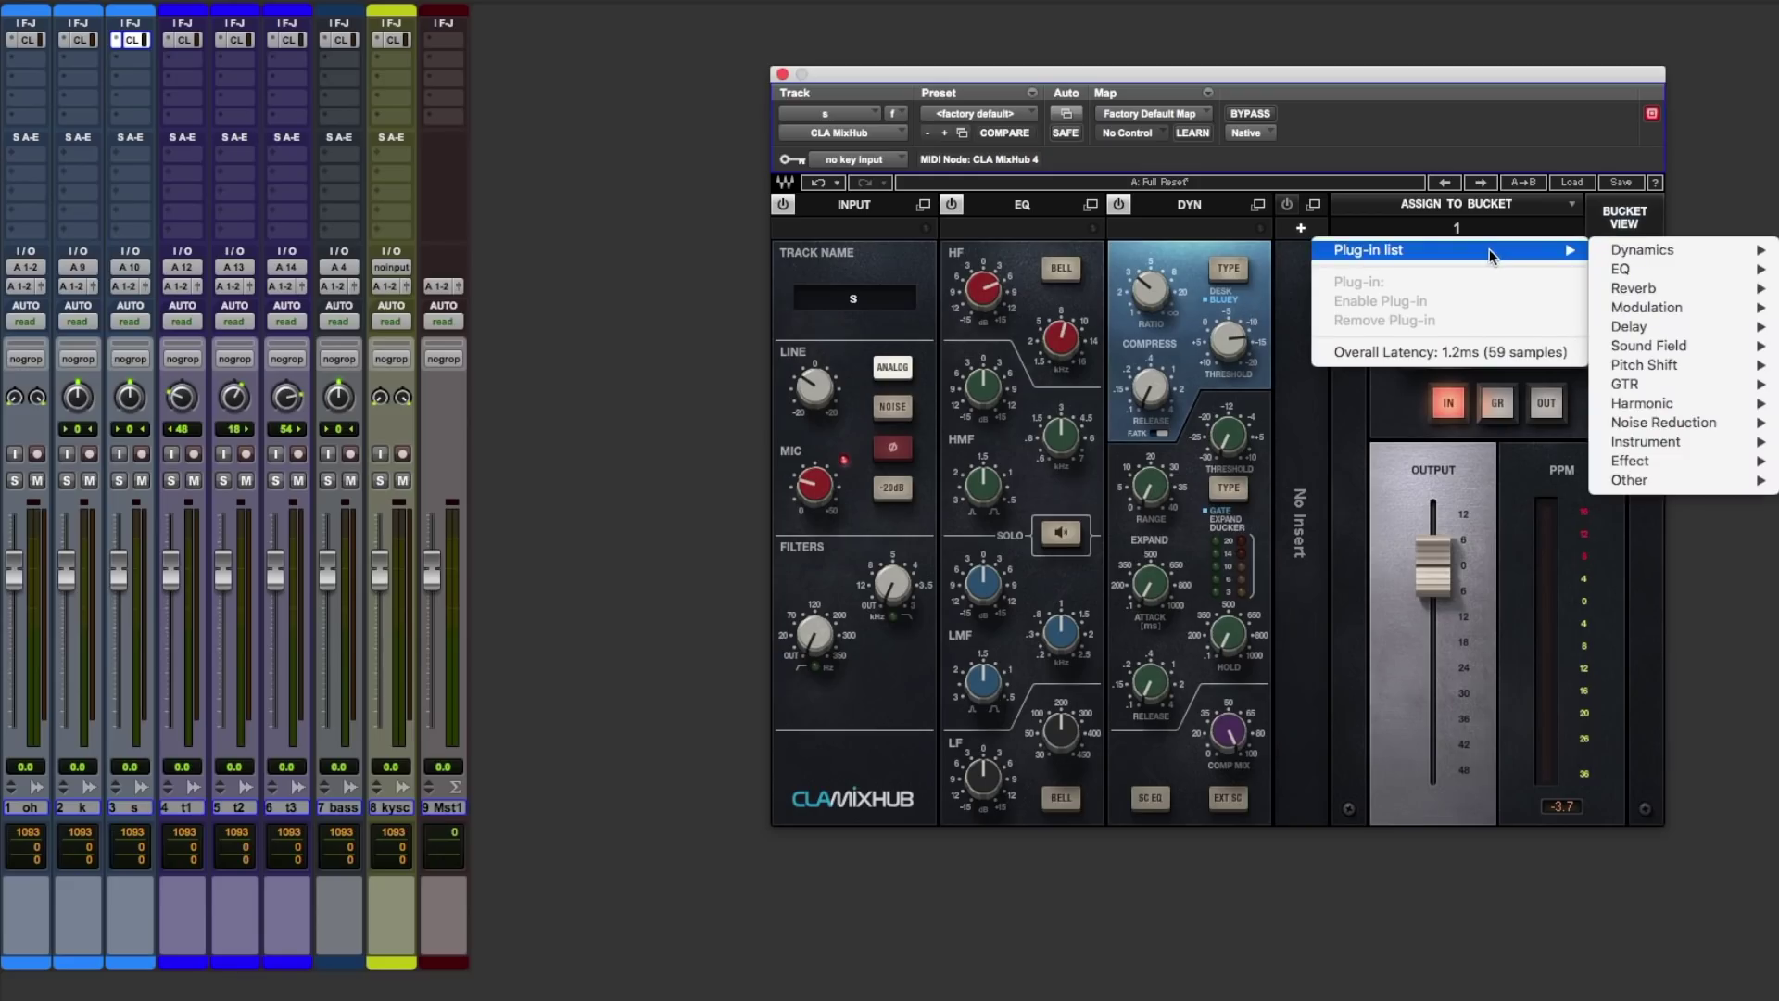
{"action": "left_click", "coordinate": [1642, 249]}
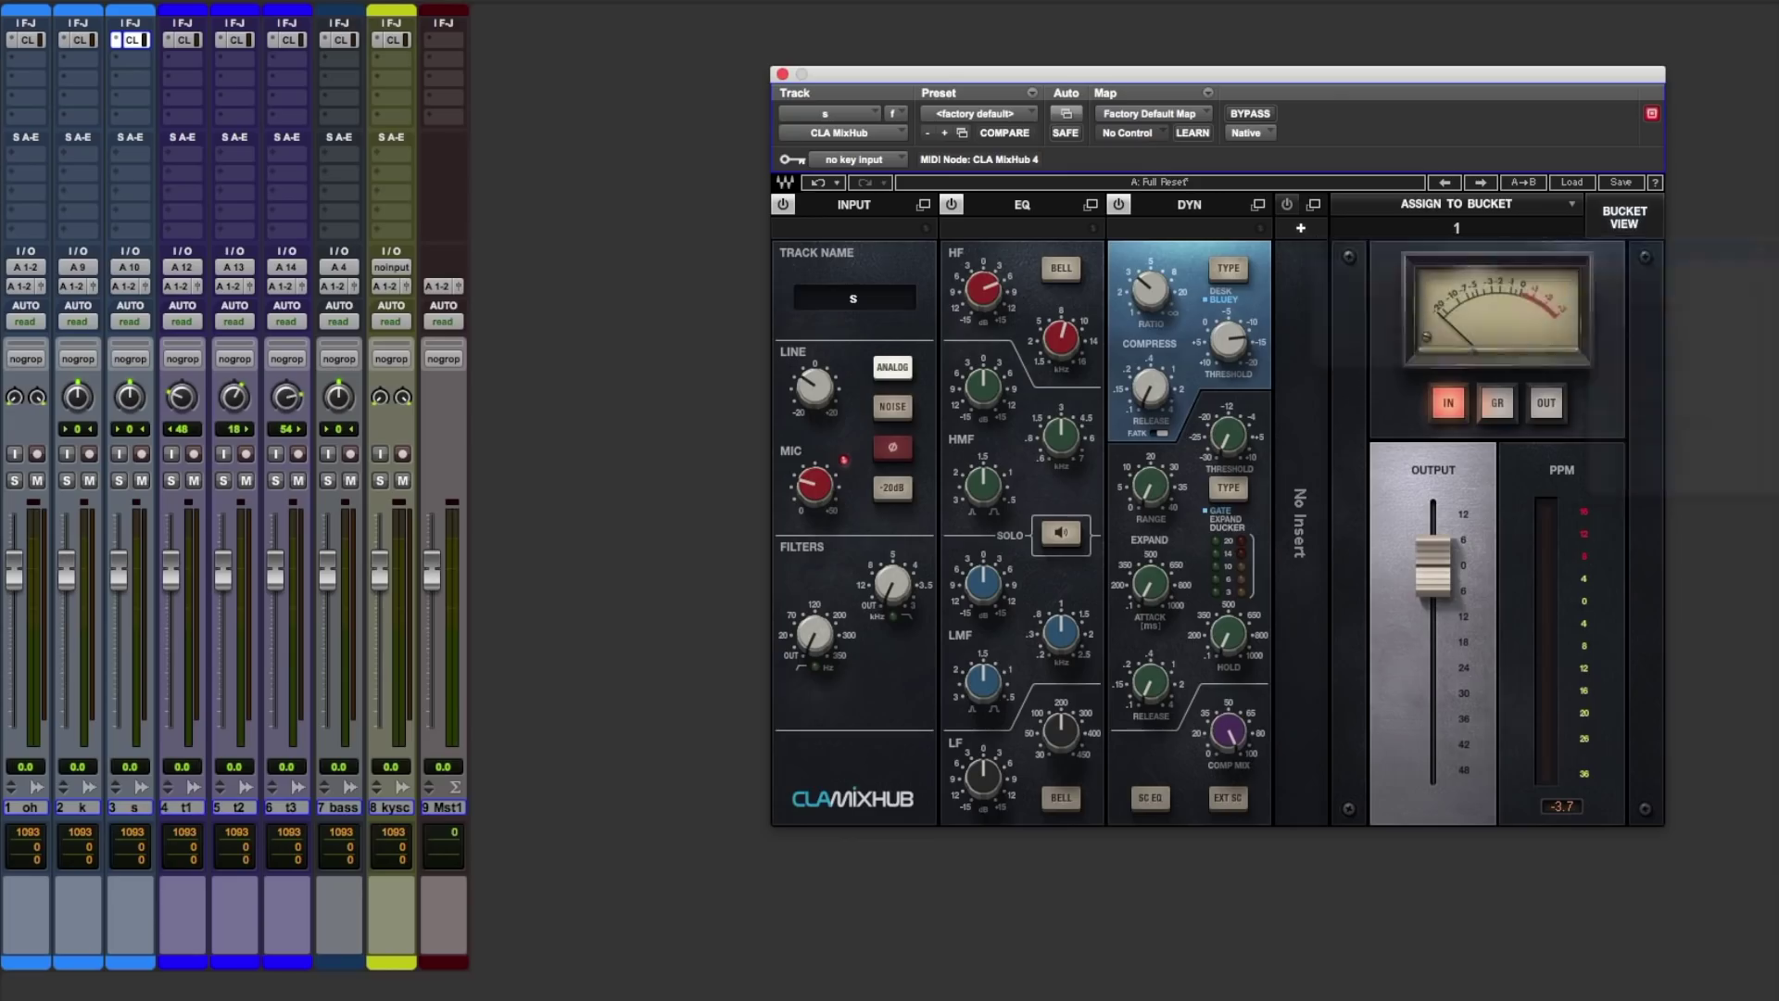
- Return to the snare channel strip and switch its meter to show gain reduction
{"action": "left_click", "coordinate": [1642, 205]}
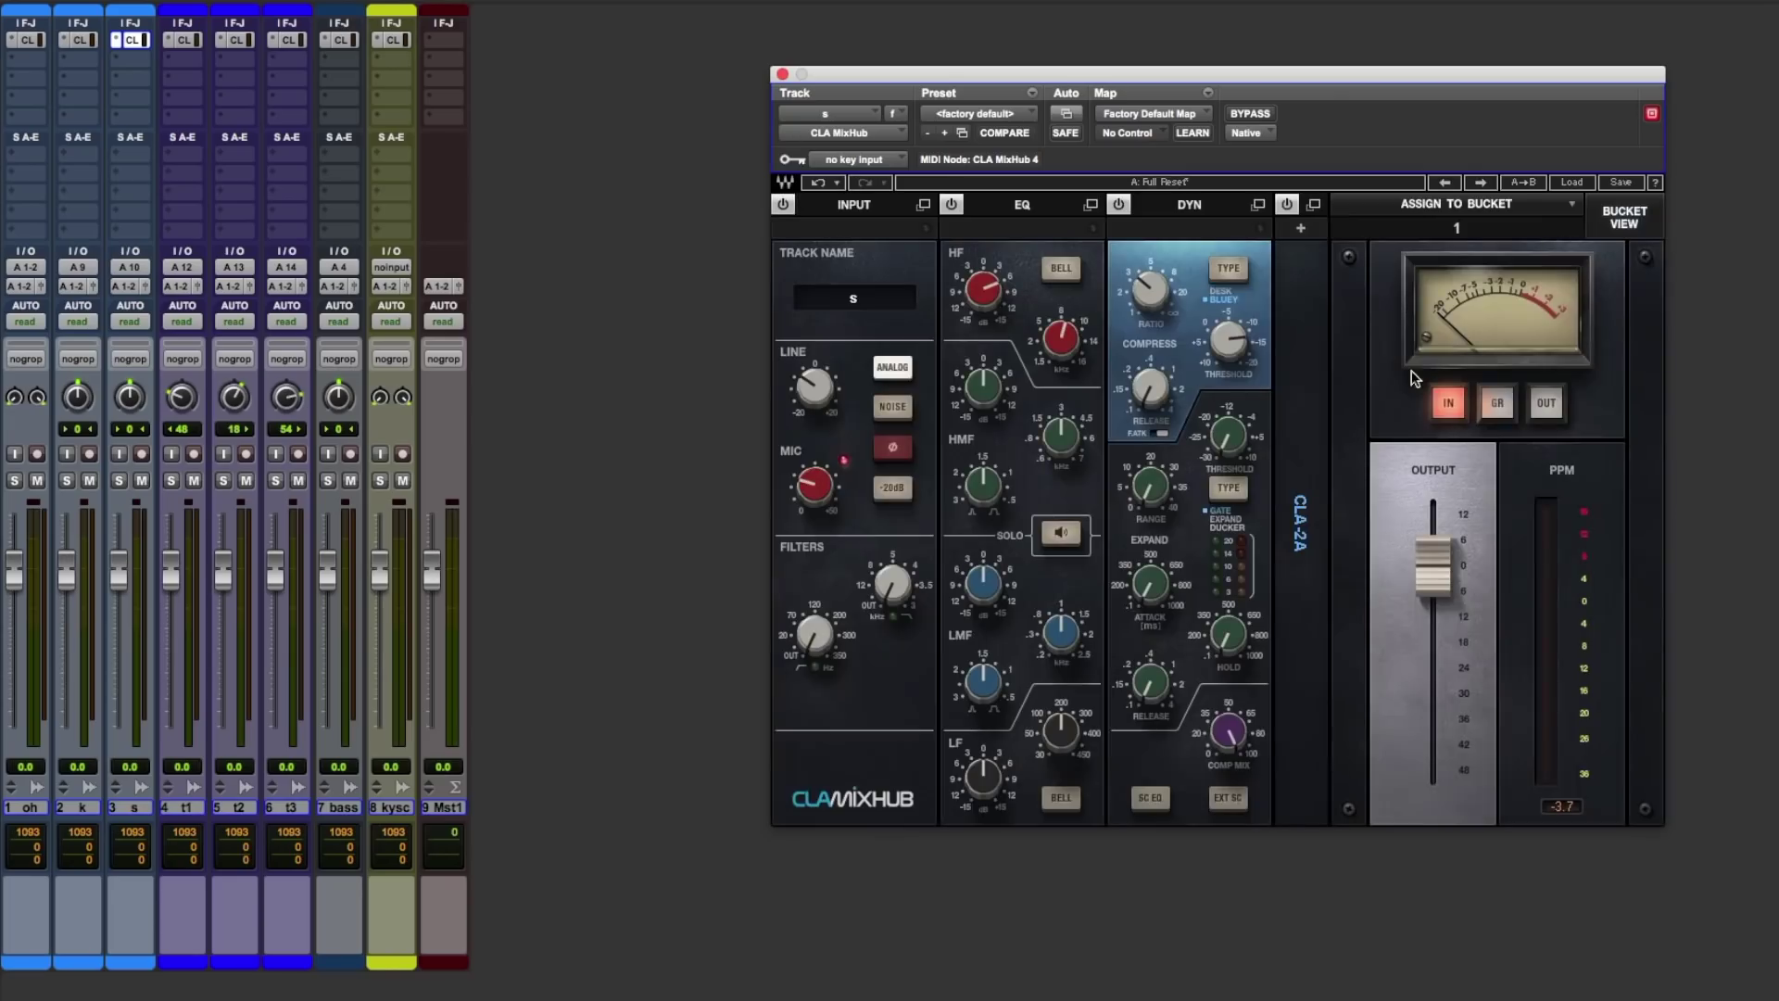
{"action": "left_click", "coordinate": [1533, 408]}
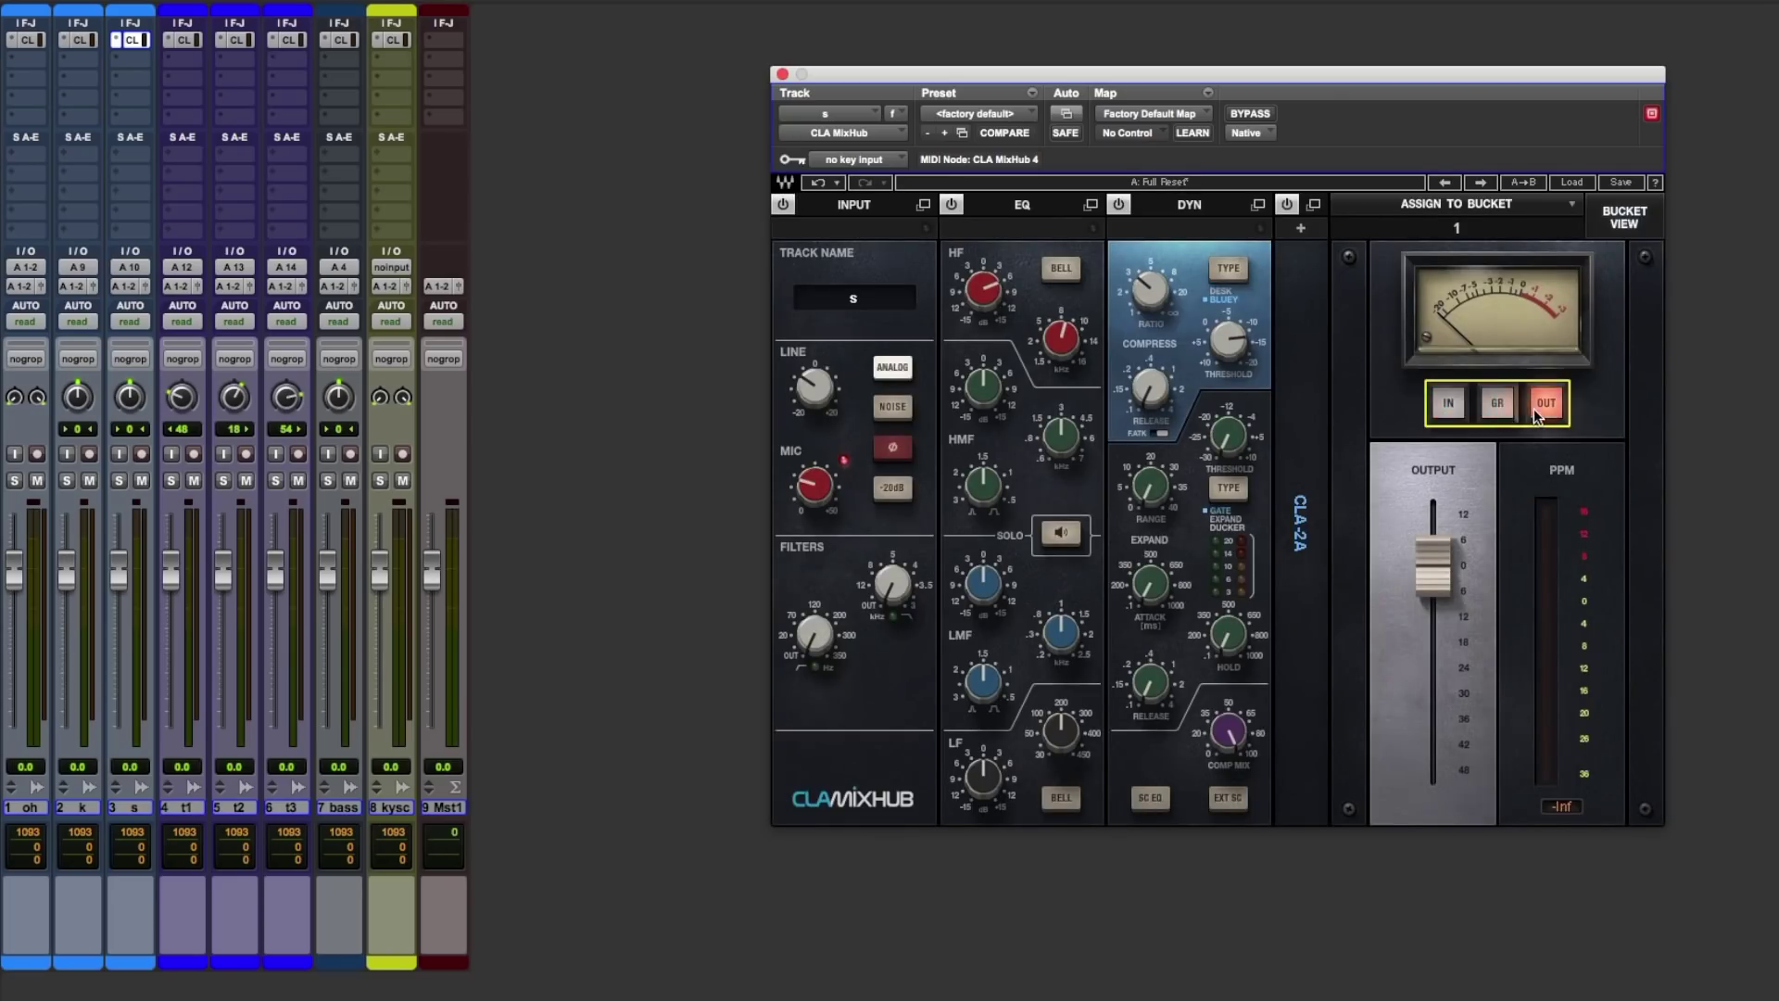
{"action": "left_click", "coordinate": [1497, 408]}
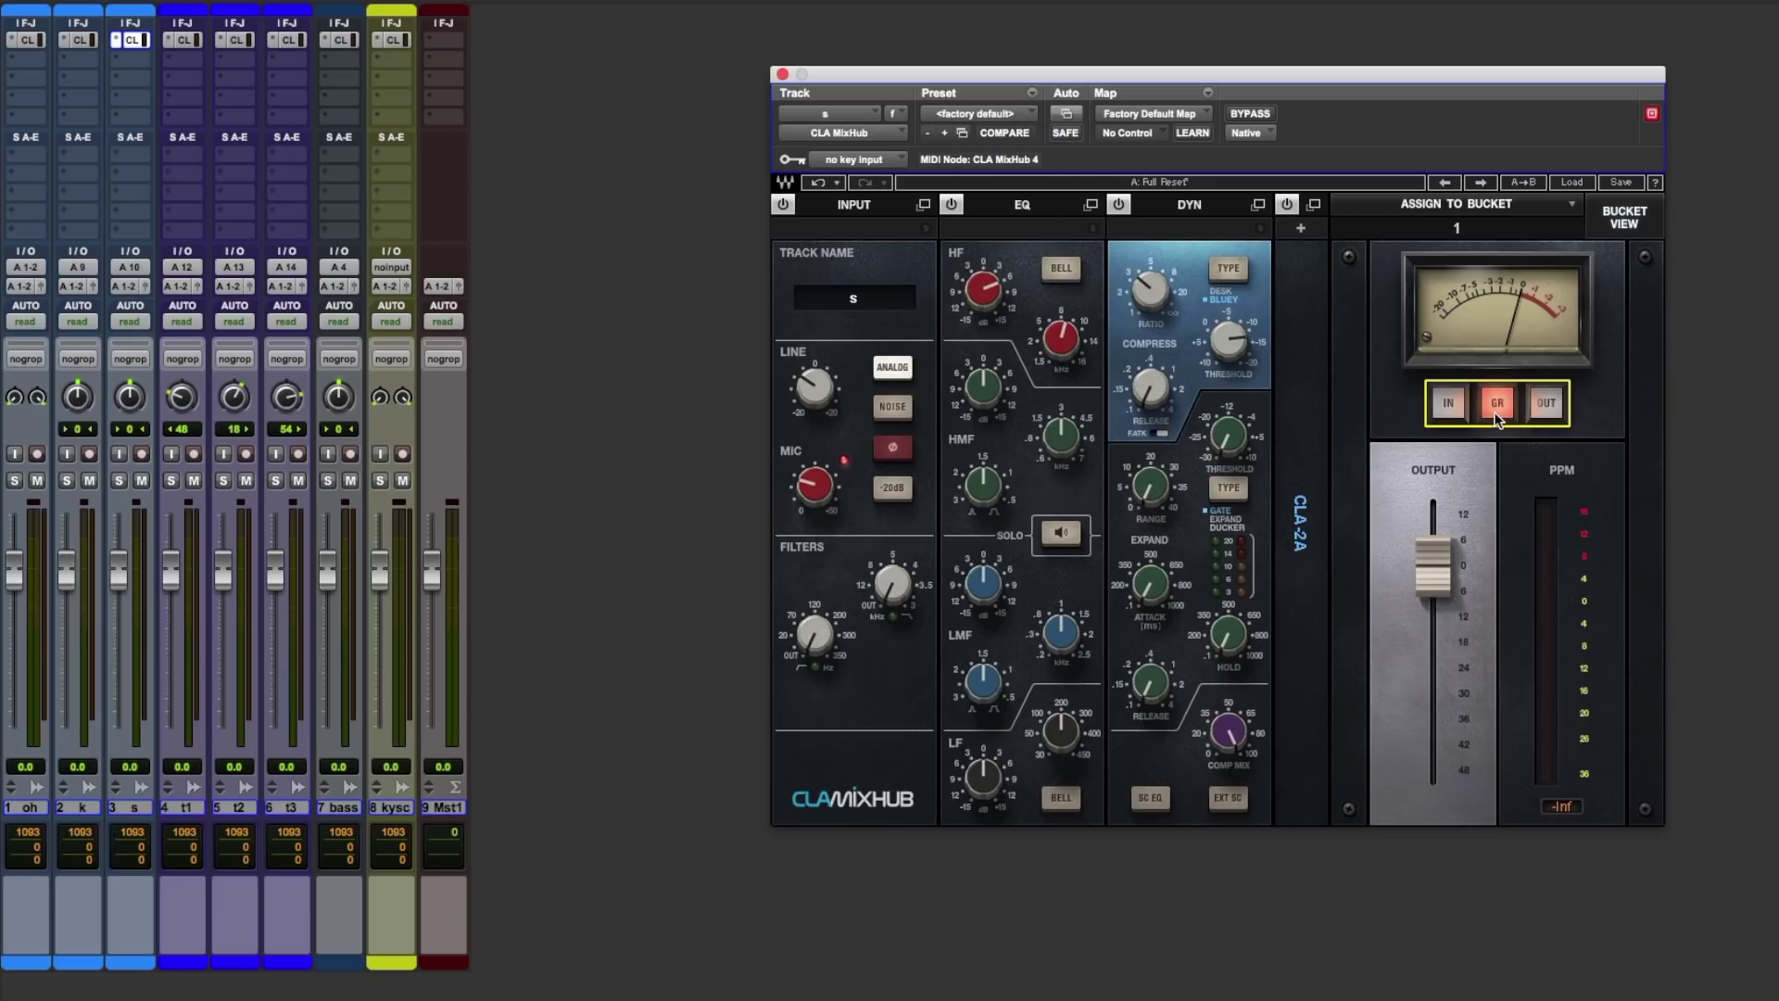